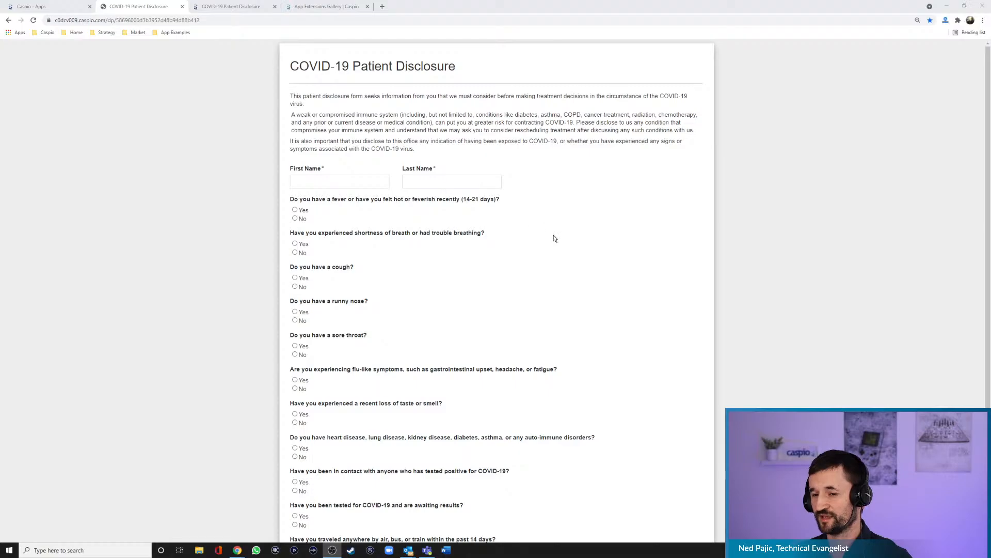
- Review the COVID-19 Patient Disclosure form and test the fever question by answering No and Yes
scroll(556, 237, down, 2)
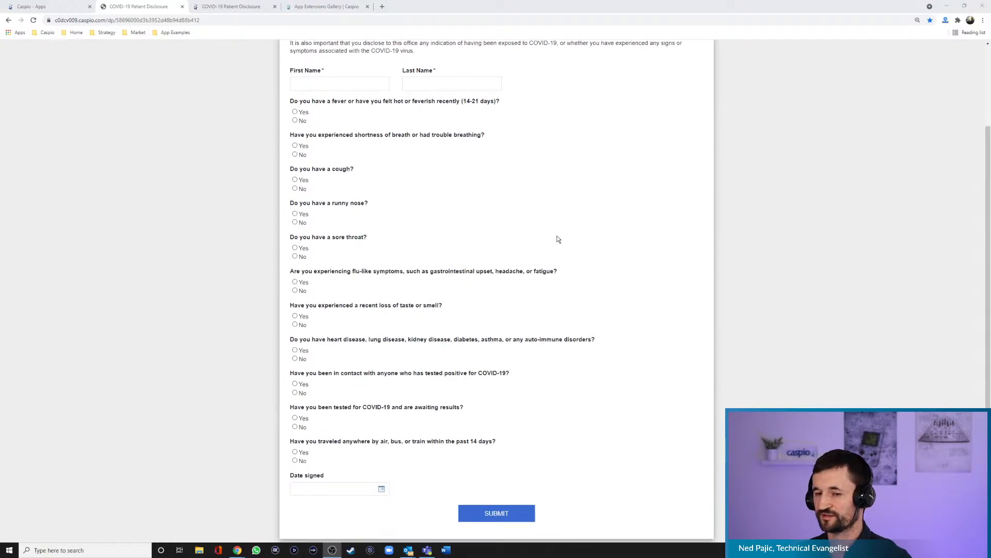
scroll(558, 239, up, 2)
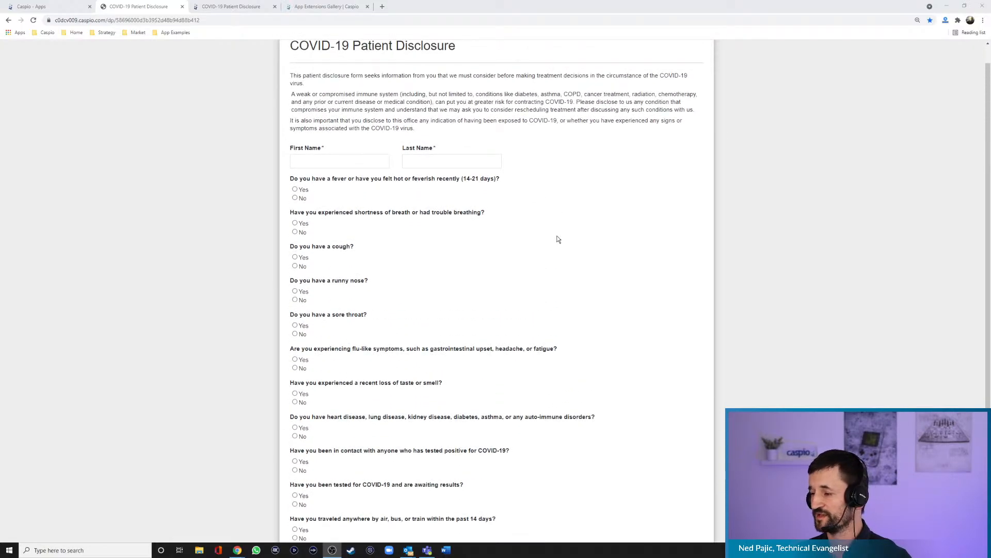
click(303, 199)
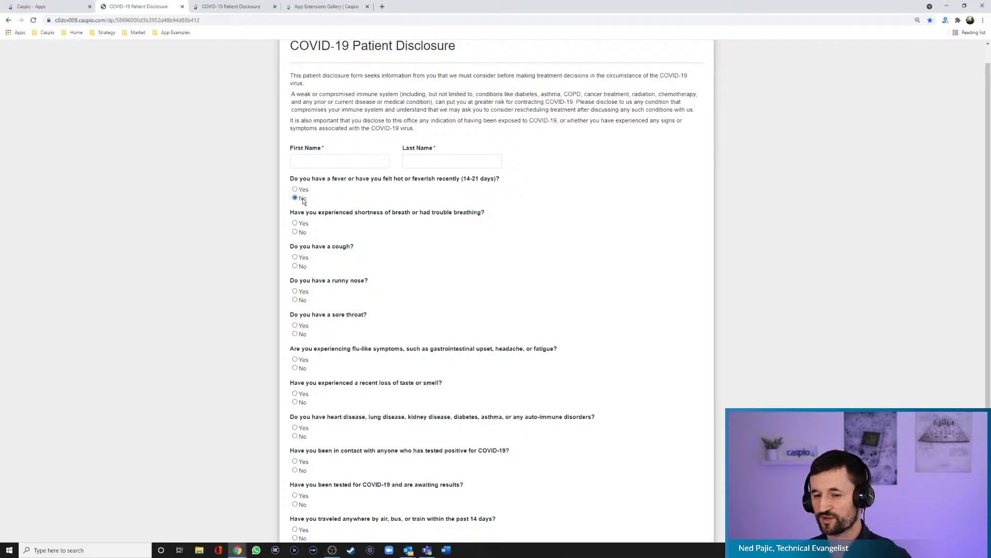
click(298, 190)
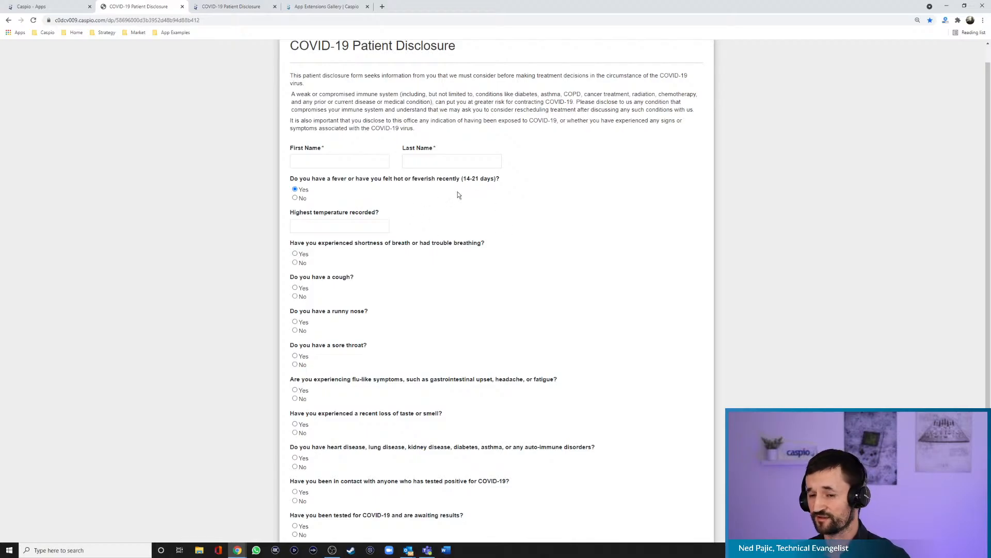
scroll(459, 224, up, 1)
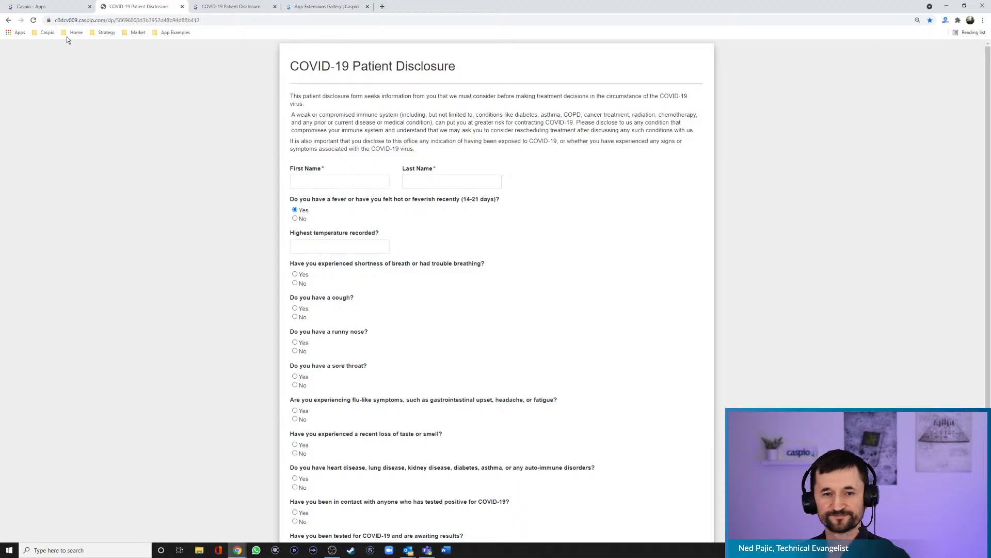
- Switch to Caspio and create a blank app named Patient Disclosure Form
click(47, 7)
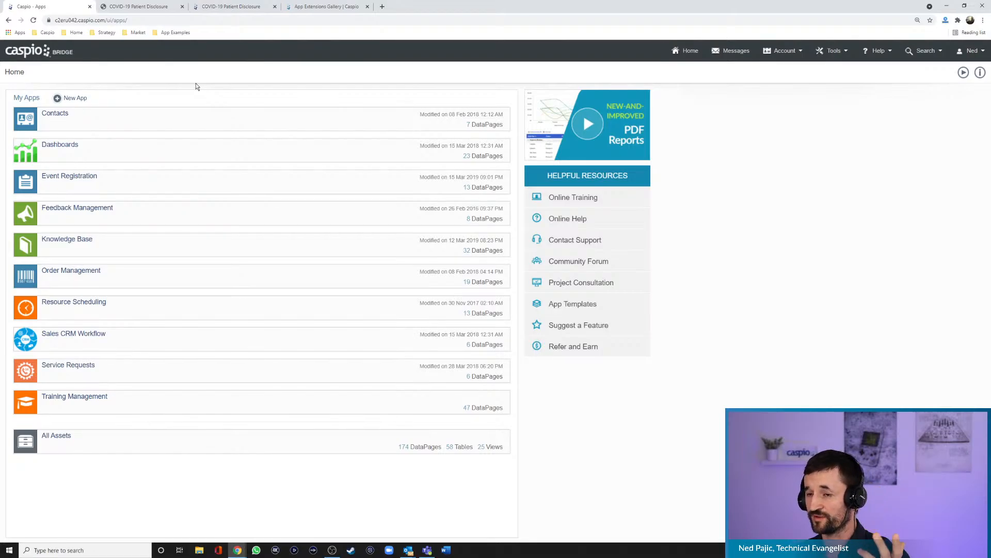
click(82, 100)
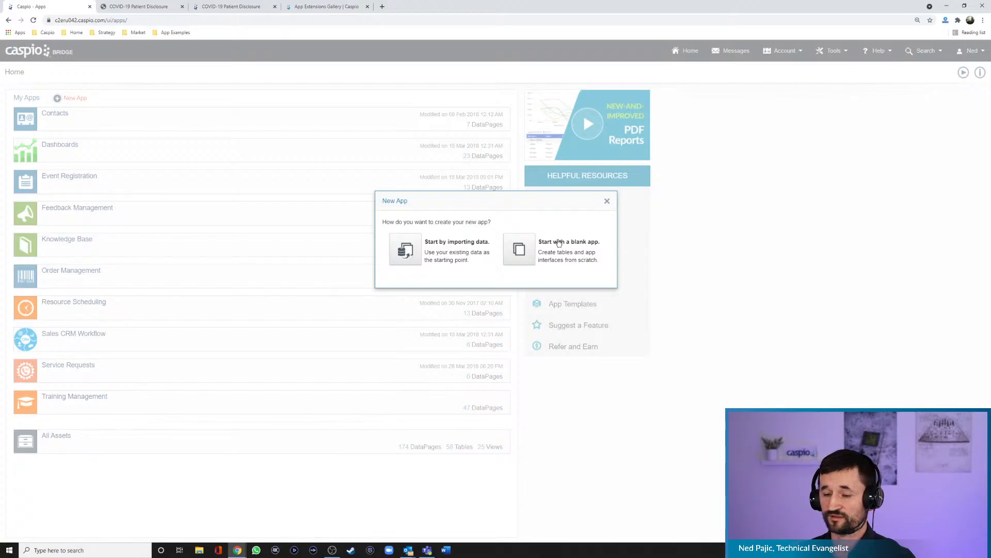
click(518, 255)
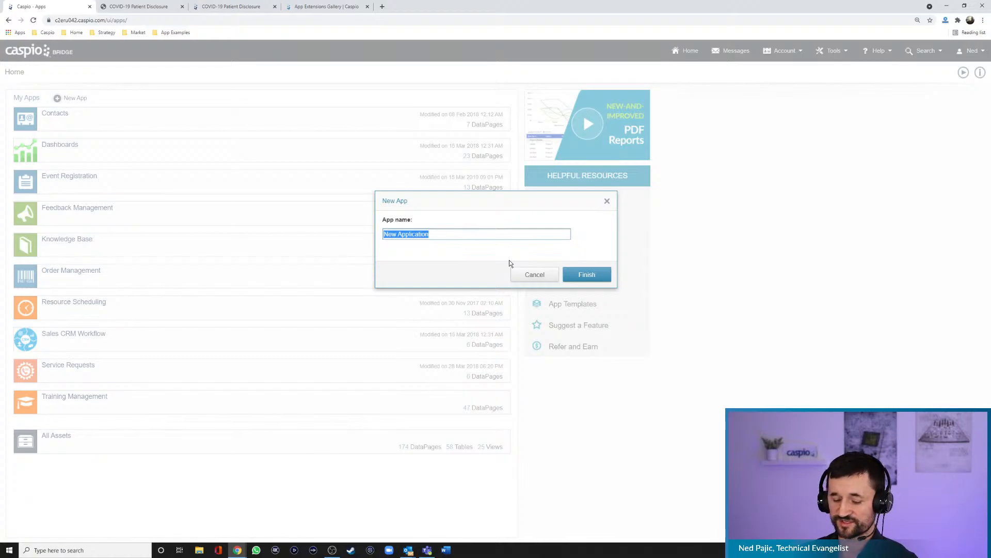
text(Patient Disc)
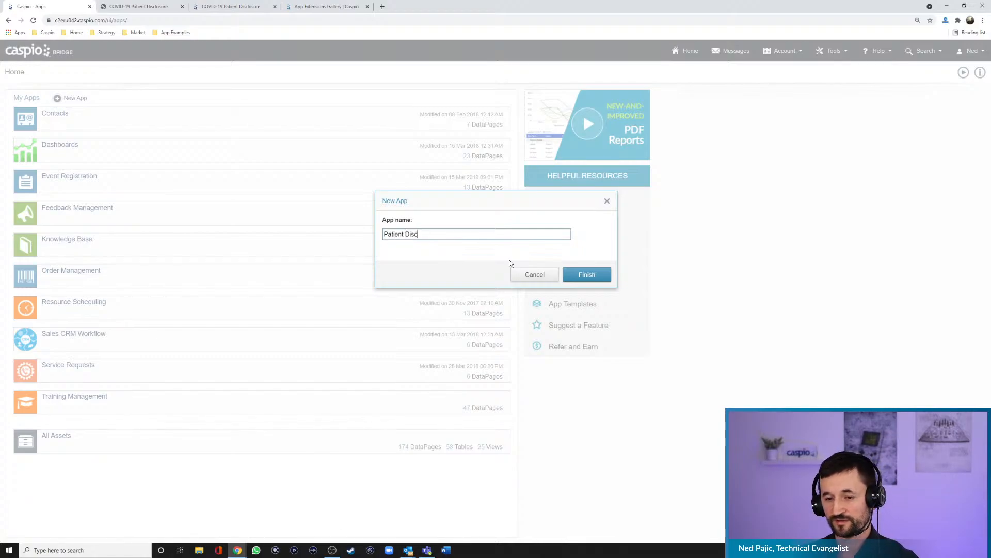
text(losure Form)
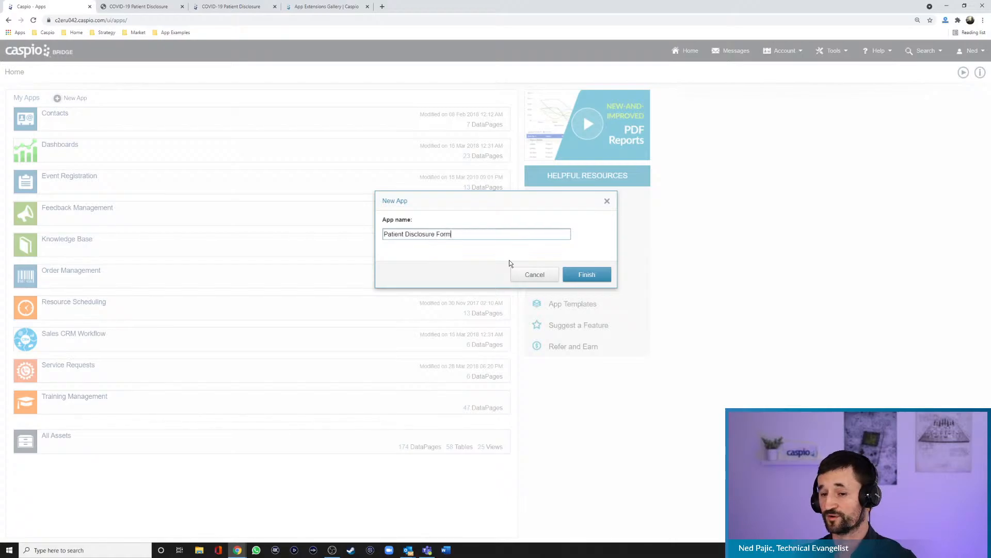
click(592, 279)
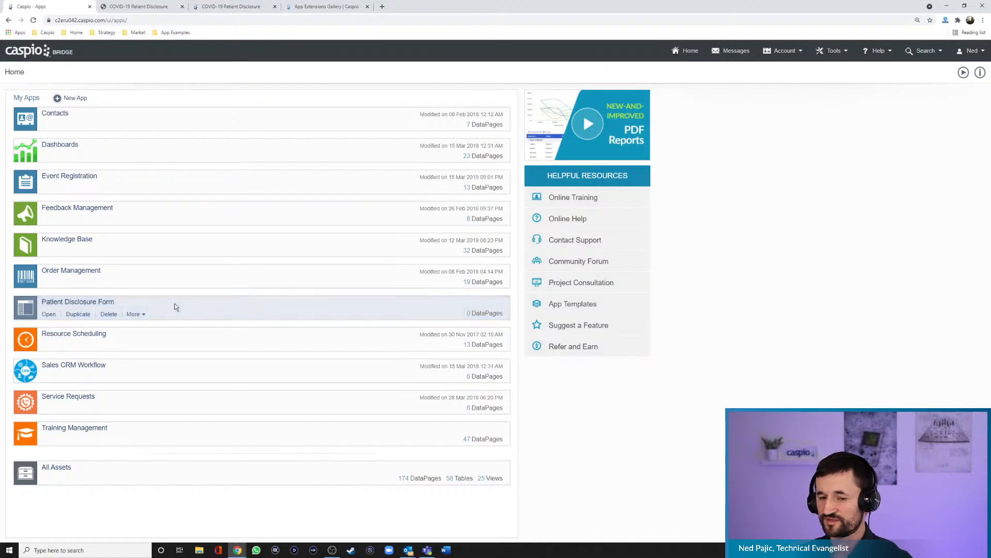
- Open the Patient Disclosure Form app and start a new table in it
click(49, 314)
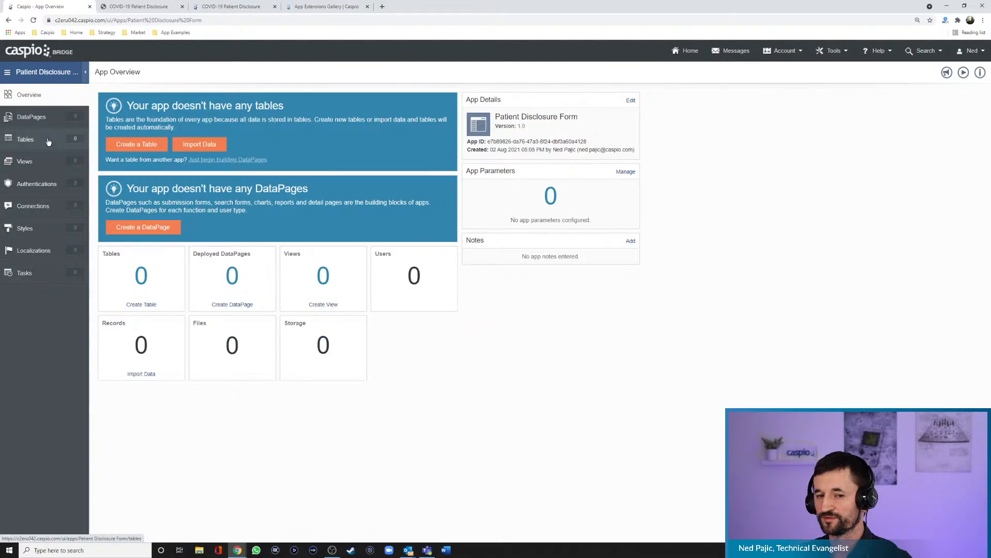
click(48, 142)
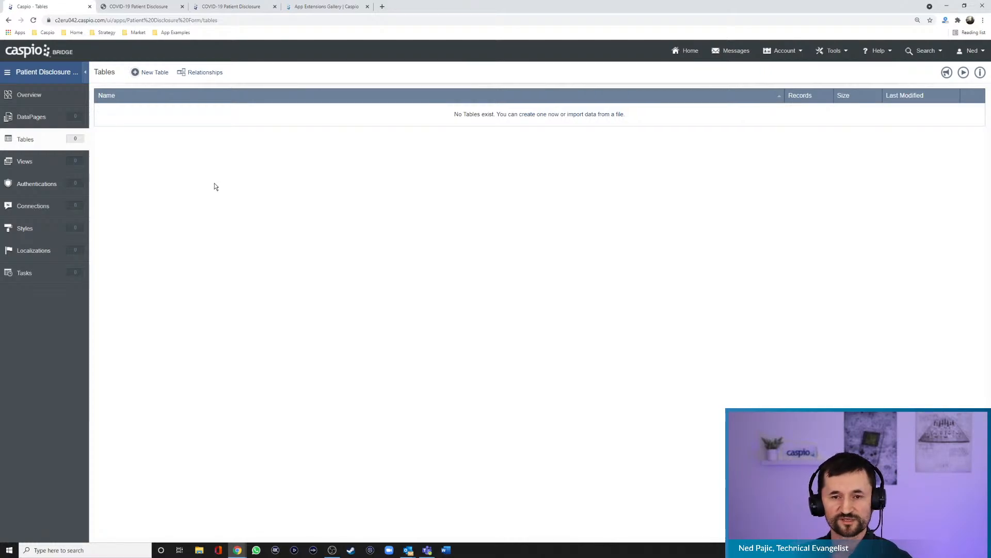
click(159, 75)
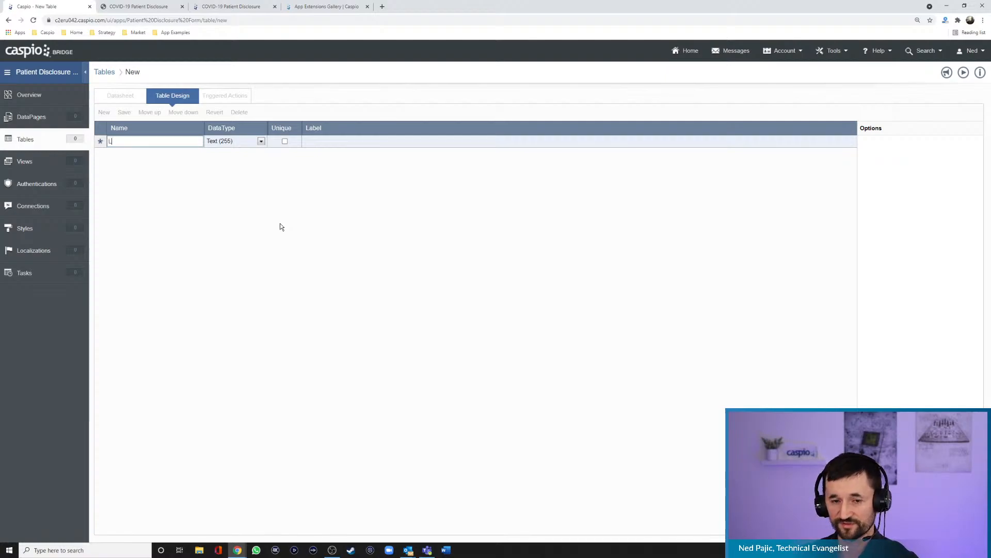
- Add a Log_ID field to the new table with the Random ID data type
text(Log_ID)
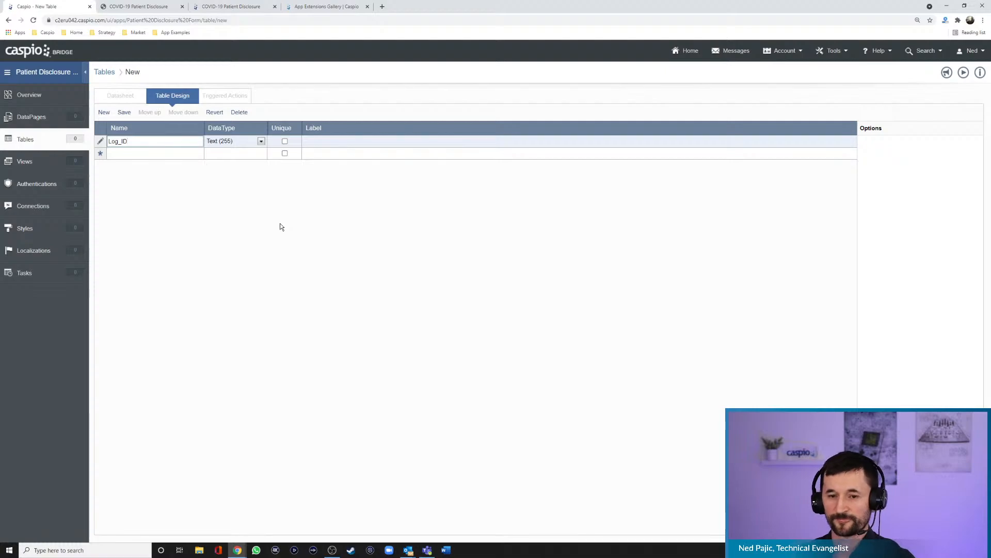
click(262, 141)
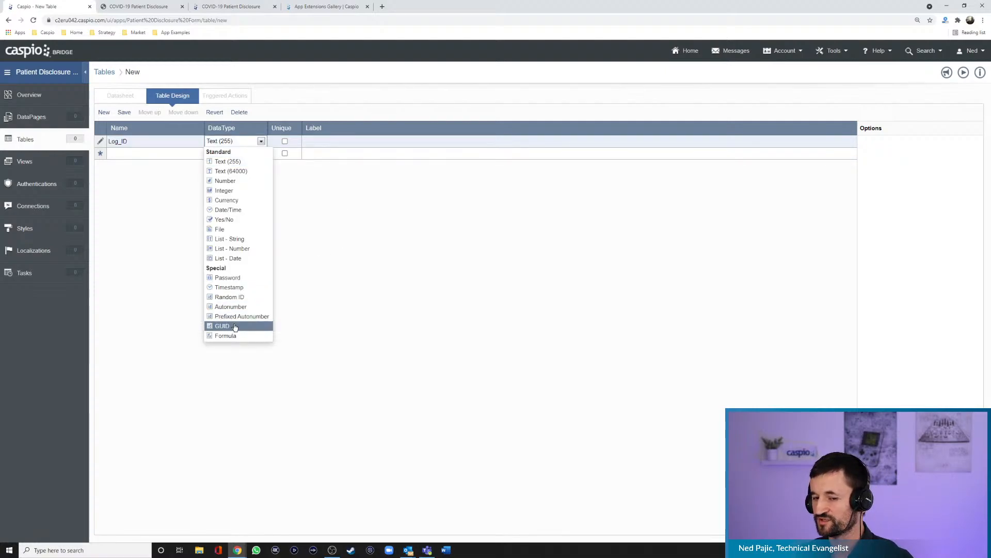
click(235, 297)
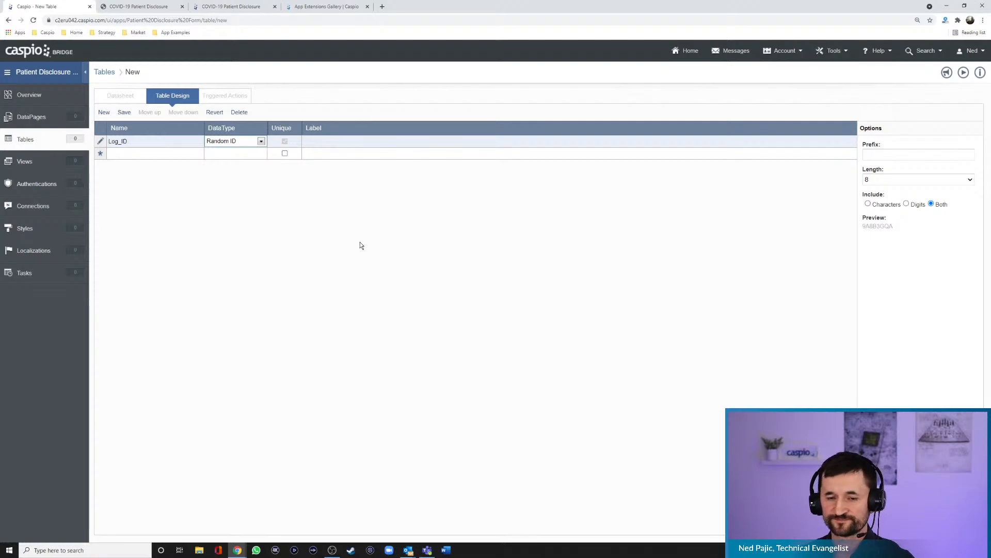
- Add the fields First_Name and Last_Name below Log_ID, both as Text (255)
click(170, 153)
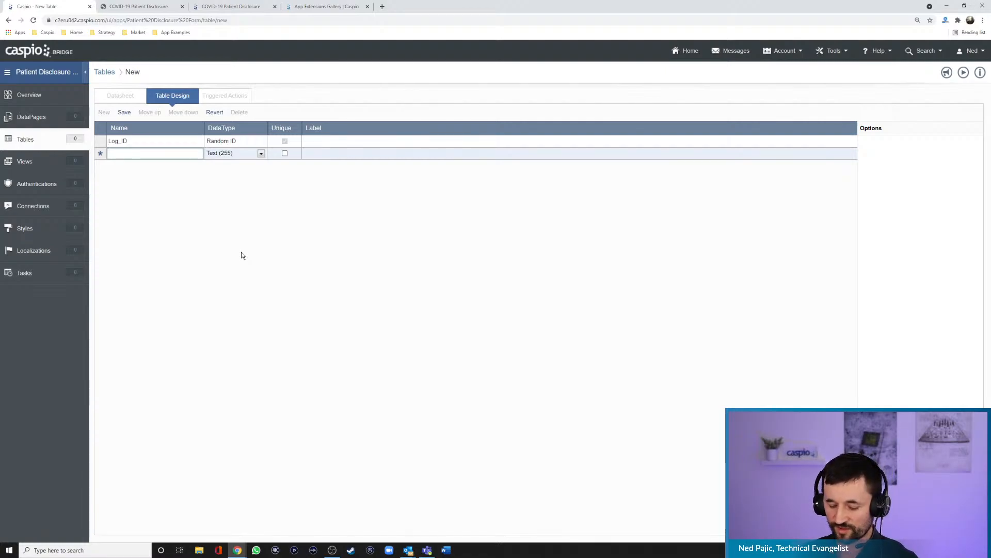
text(Fir)
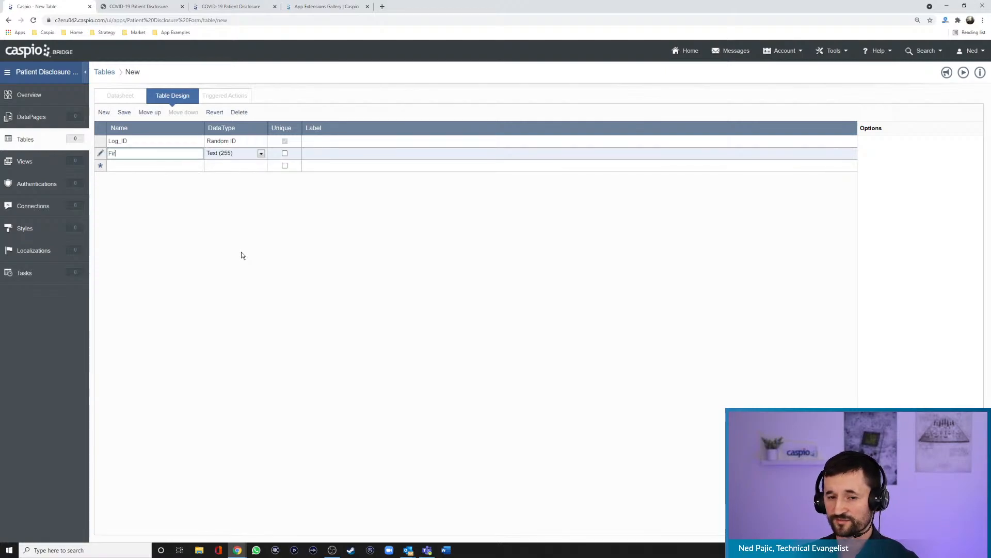
text(st_Name)
key(Return)
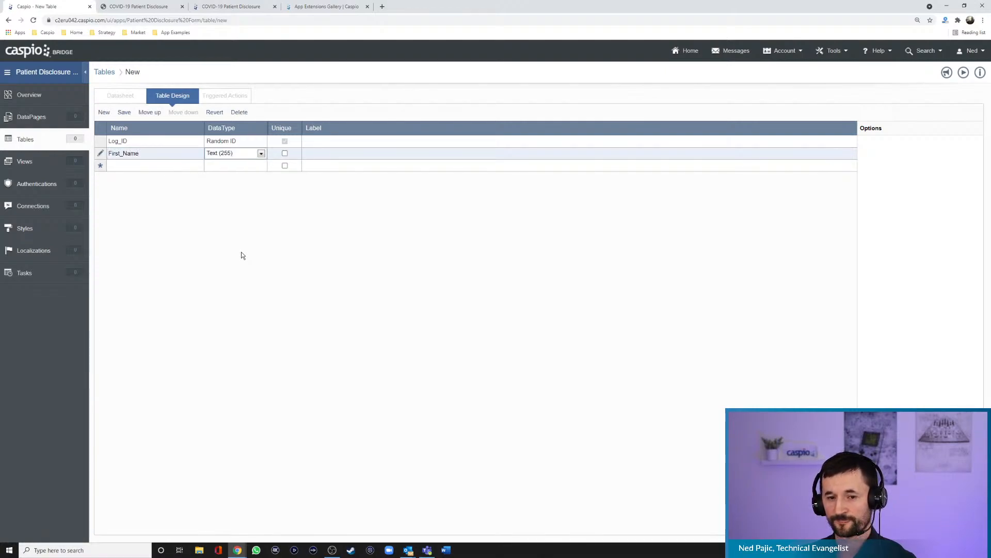
text(Last_Name)
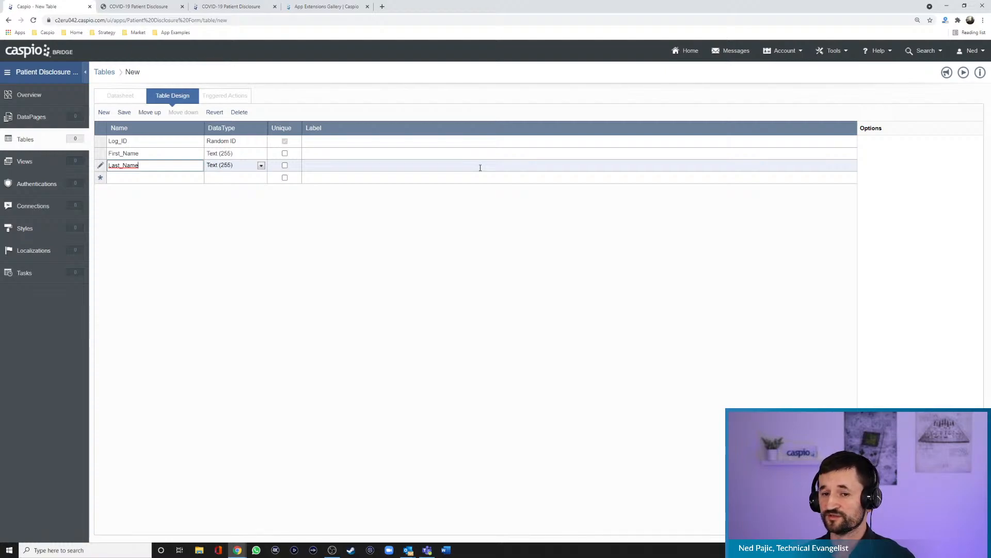
- Check the form's fever question and add a Text (255) field named Do_you_have_a_fever below Last_Name
click(185, 177)
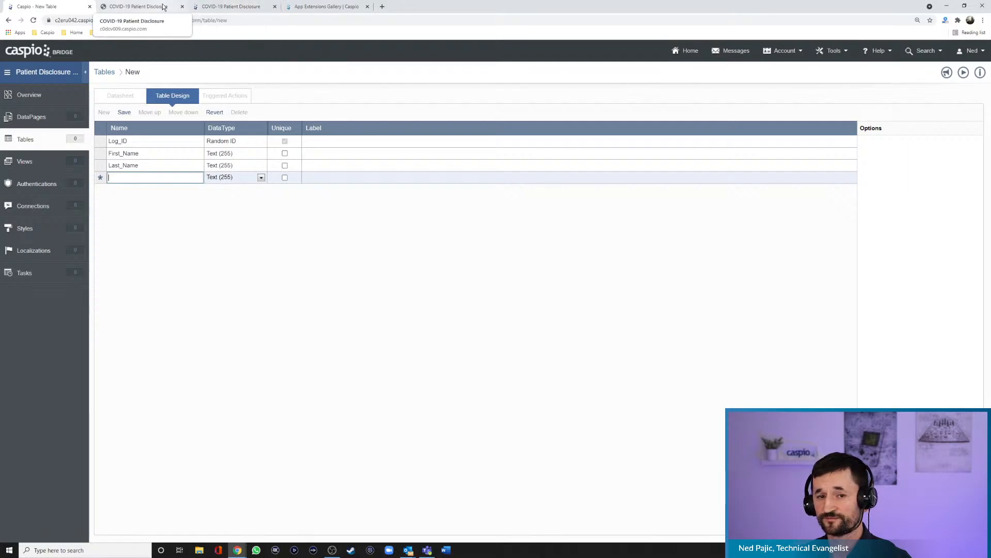
click(139, 6)
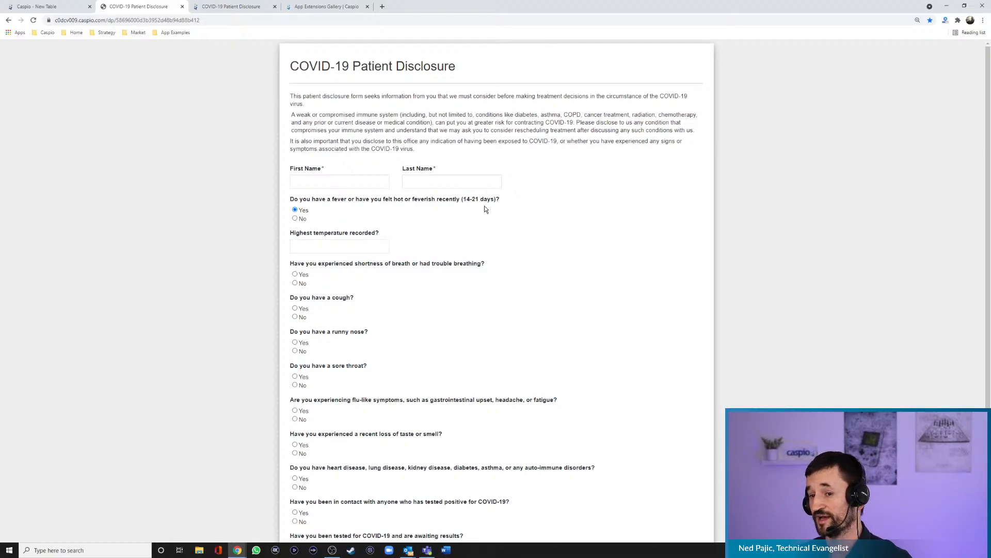
click(46, 7)
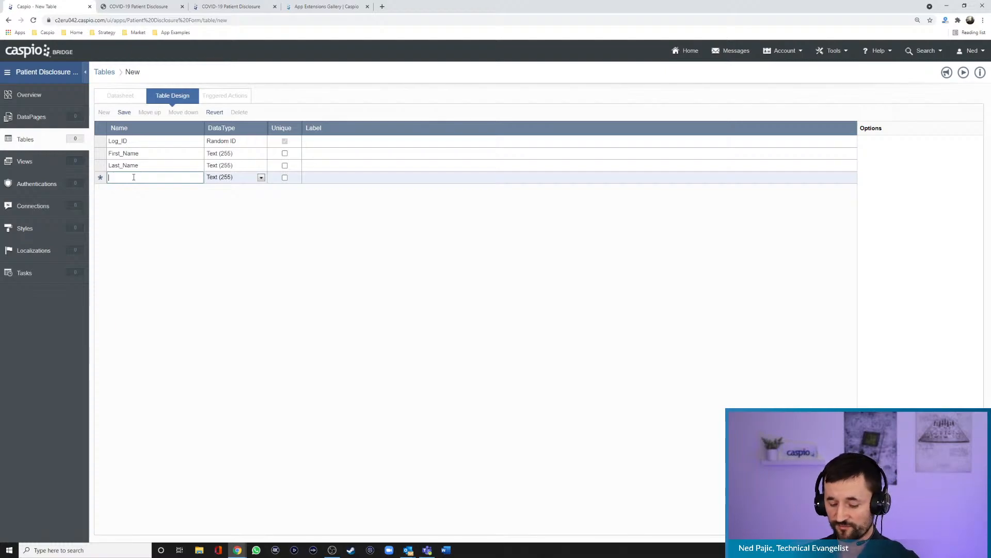
text(Do)
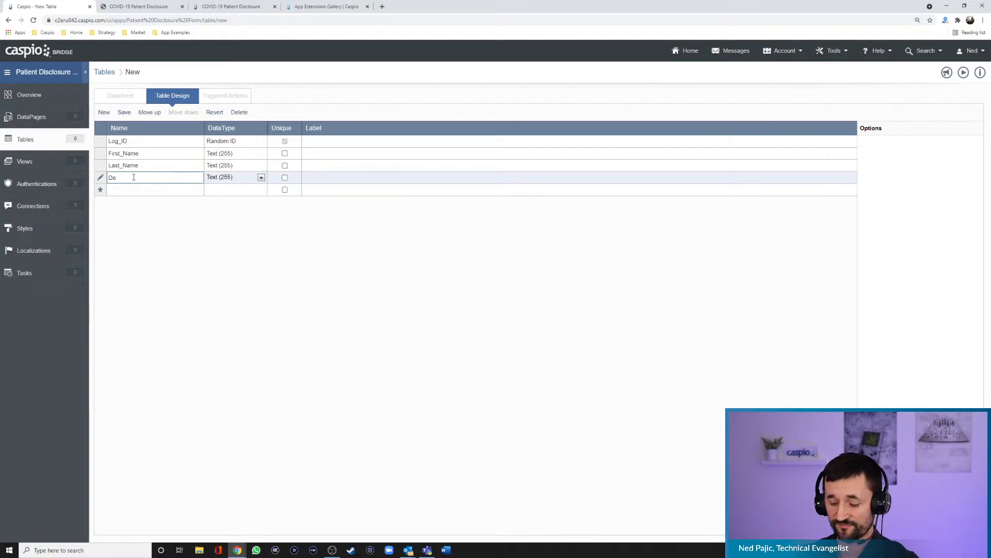
text(_you_h)
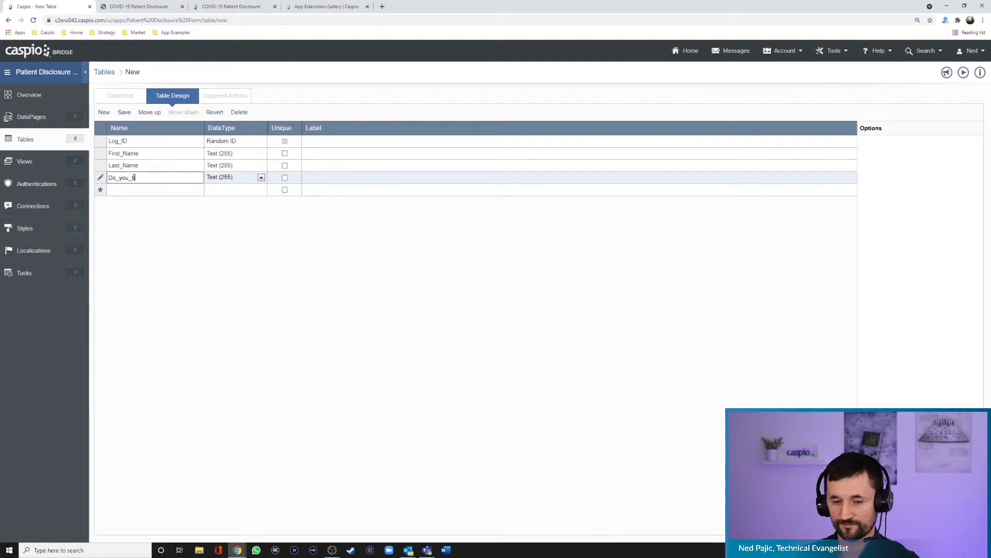
text(ave_a)
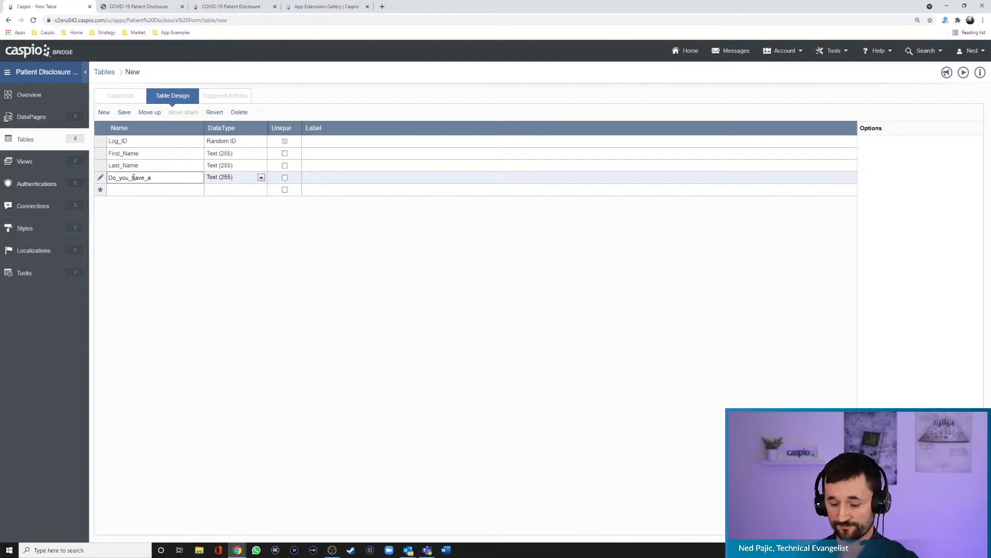
text(_fever)
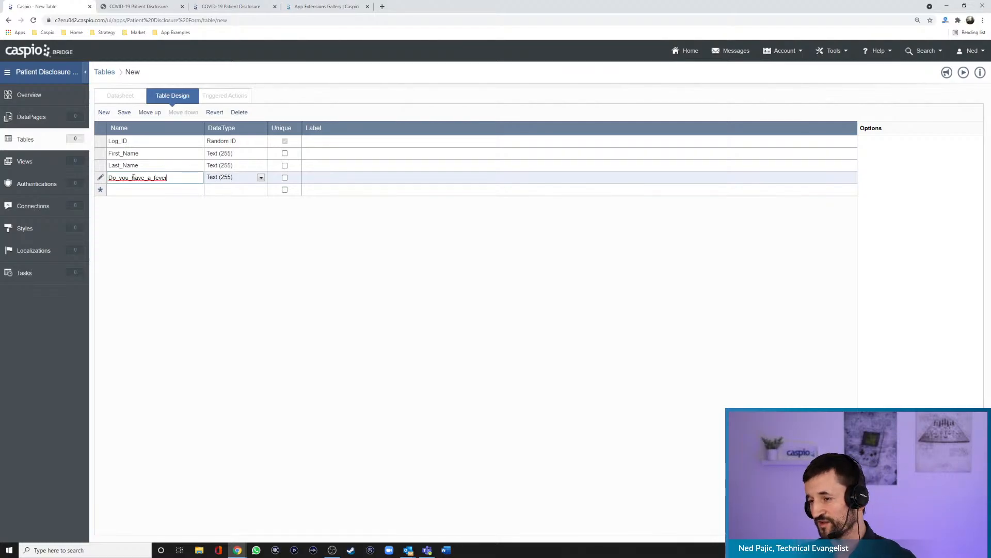
- Copy the form's question "Do you have a fever or have you felt hot or feverish recently (14-21 days)?" into the fever field's label
click(155, 7)
drag(501, 200, 291, 199)
key(ctrl+c)
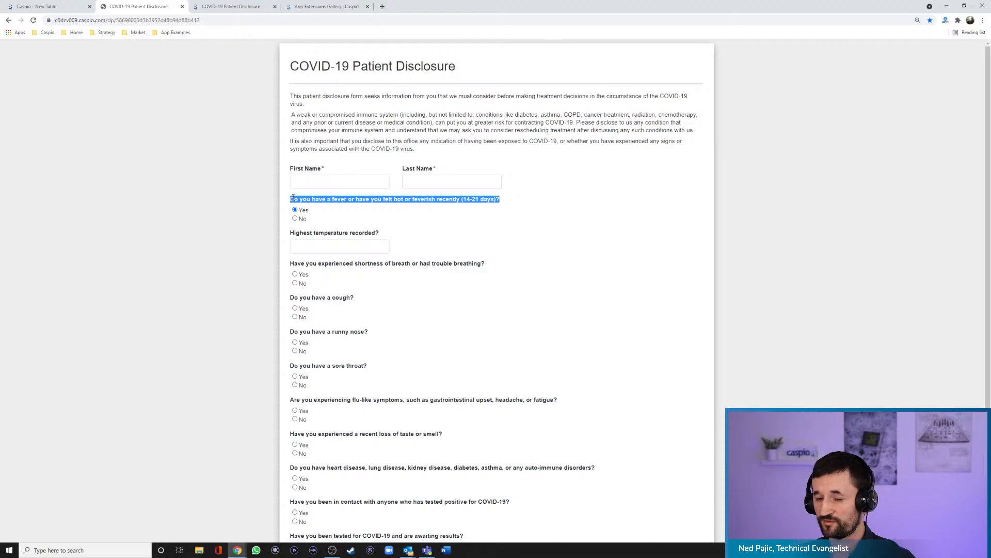
click(62, 7)
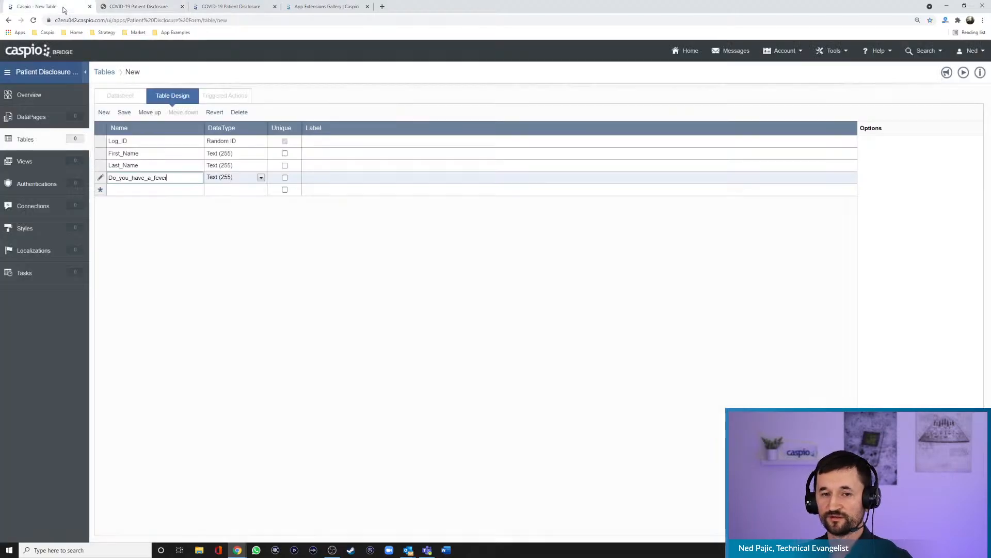
click(322, 178)
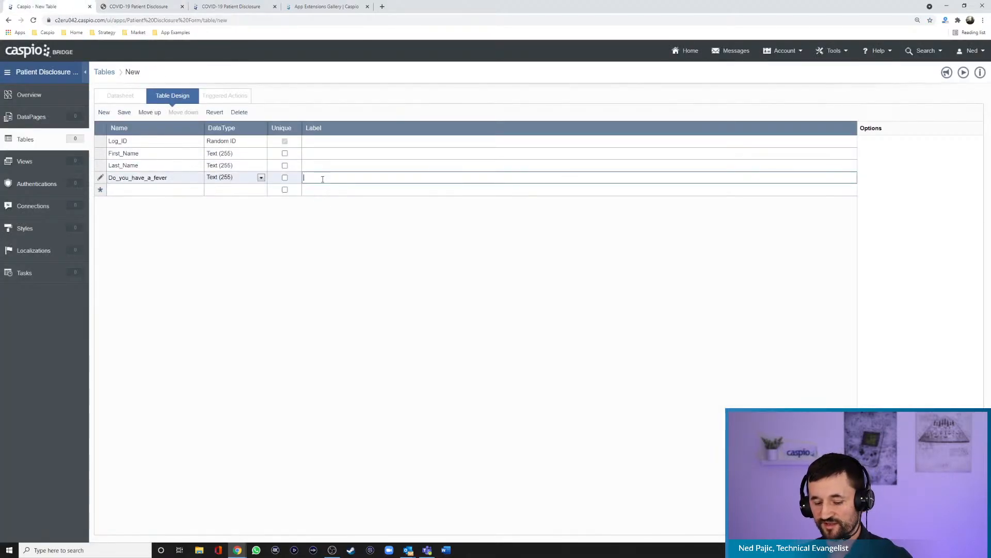
key(ctrl+v)
- Check the form's temperature question and add a Text (255) field named Highest_temp_recorded below Do_you_have_a_fever
click(187, 191)
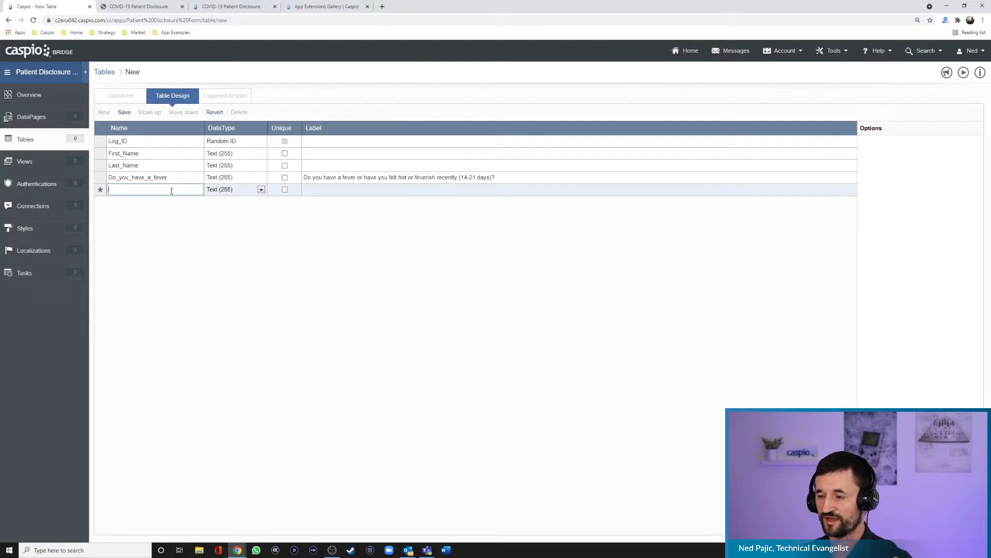
click(138, 6)
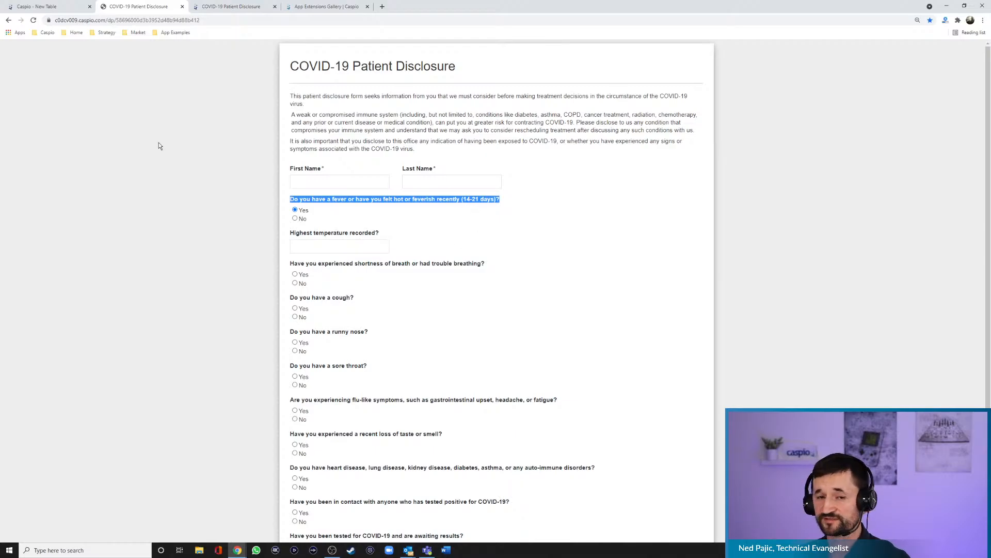
click(58, 7)
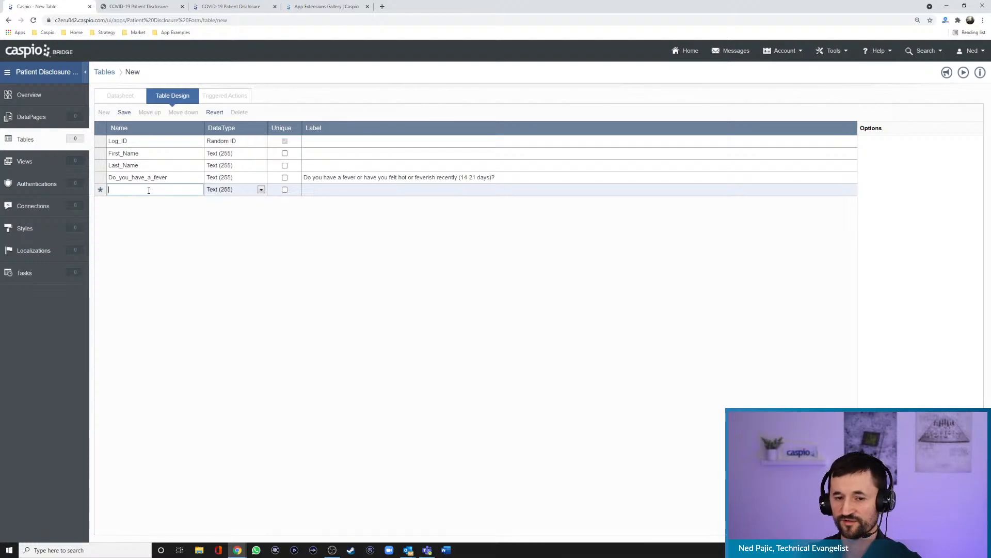
text(Highest)
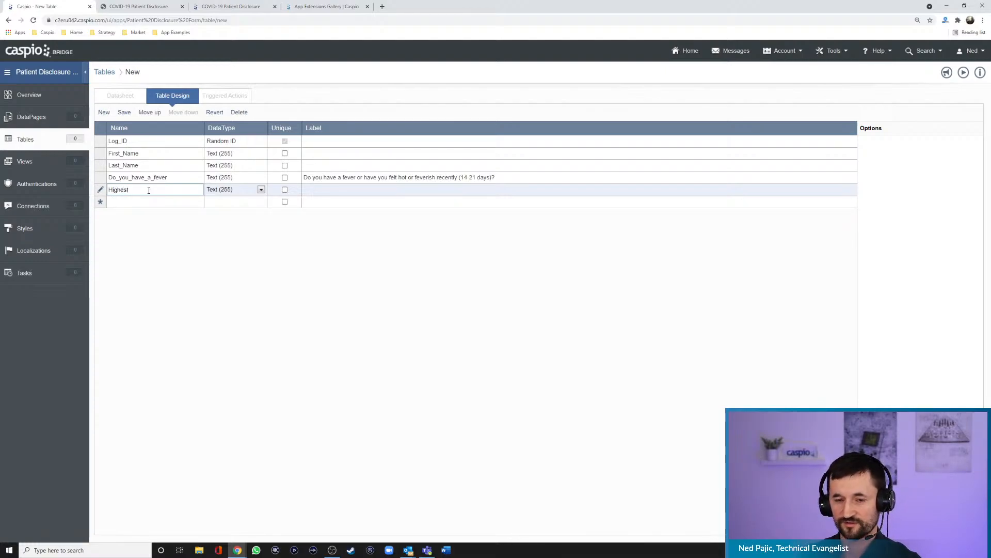
text(_temp)
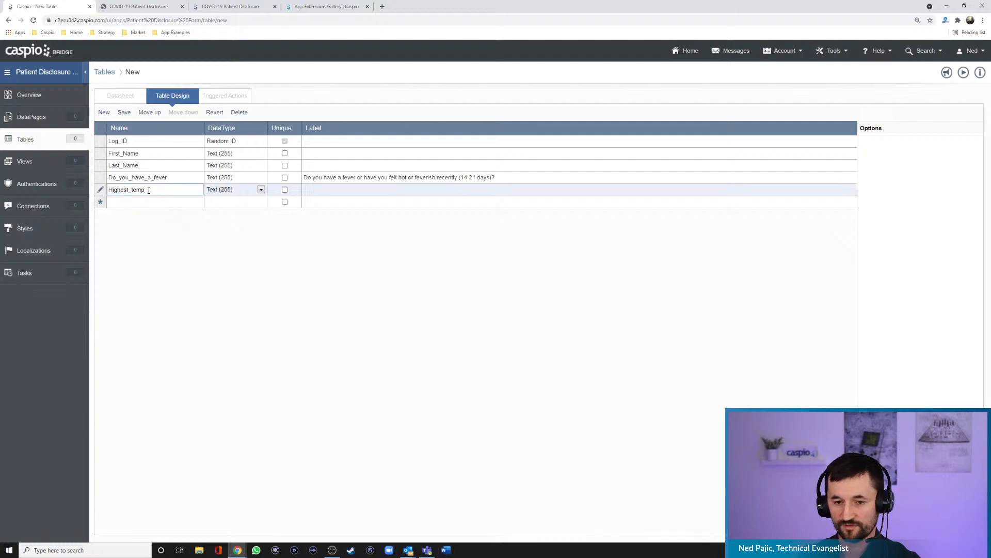
text(_recorded)
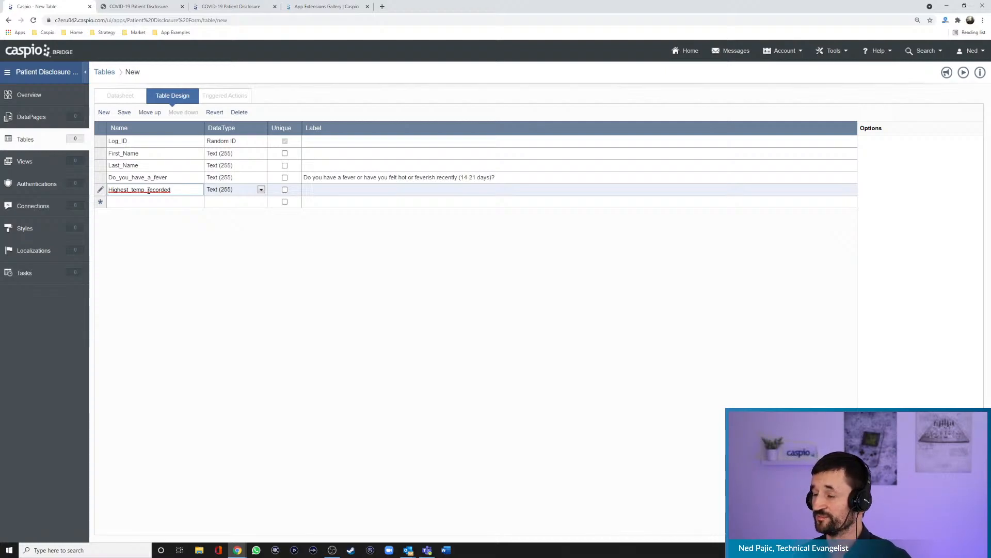
- Copy the form's question "Have you experienced shortness of breath or had trouble breathing?" into the label of a new field below Highest_temp_recorded
click(158, 202)
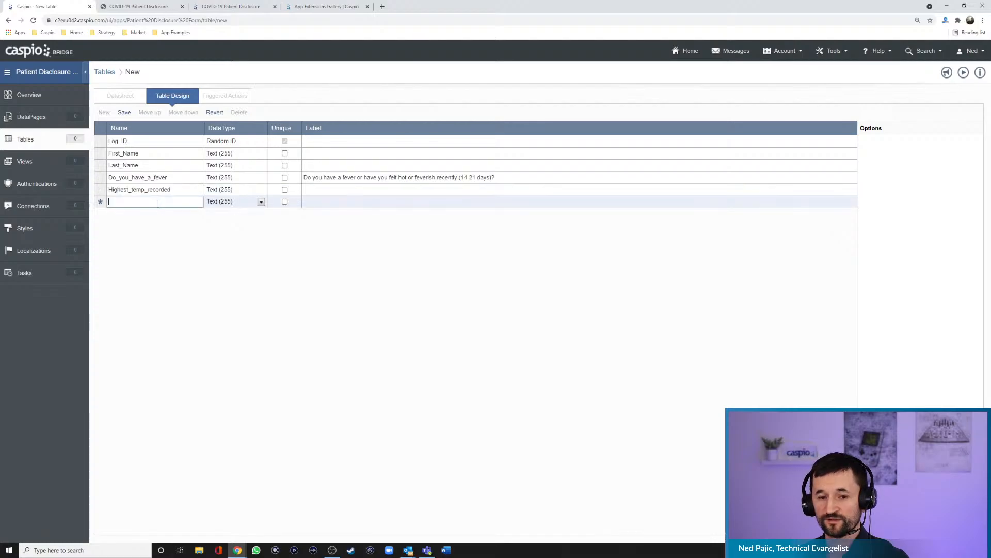
click(161, 7)
click(490, 272)
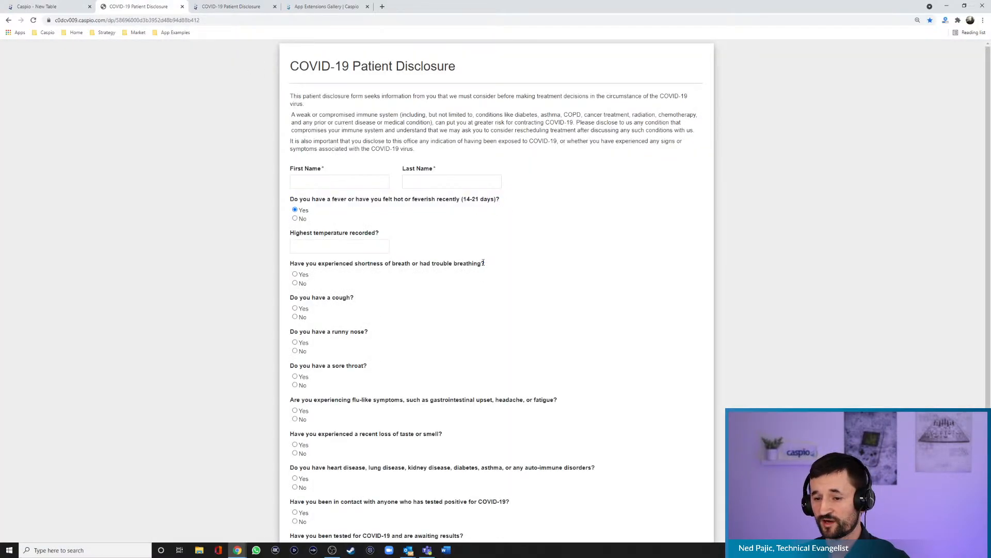
drag(484, 263, 289, 263)
key(ctrl+c)
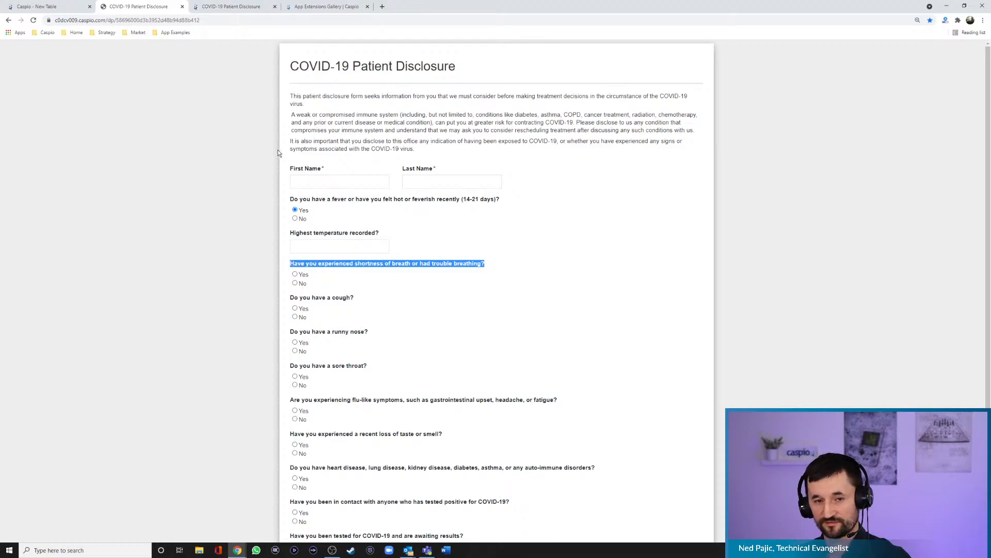
click(57, 7)
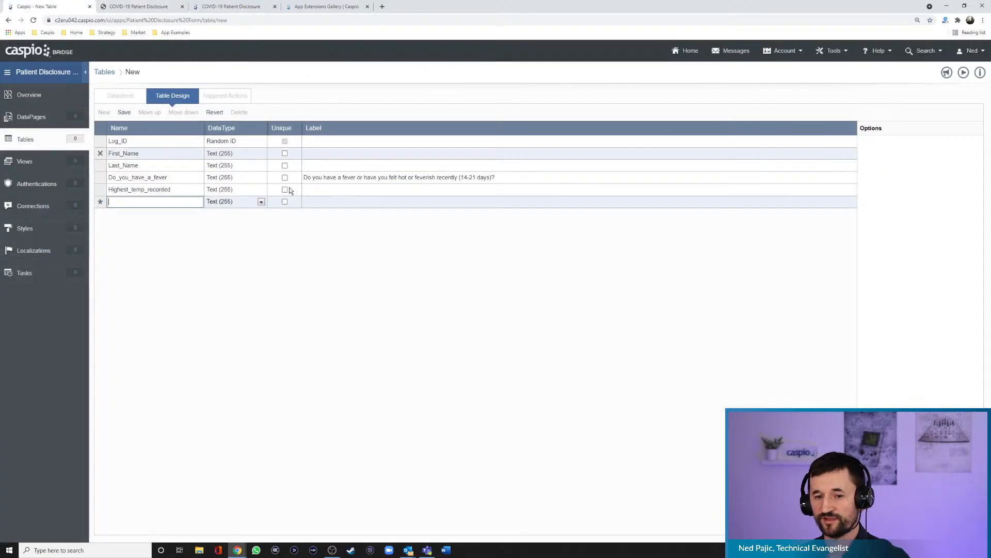
click(327, 202)
key(ctrl+v)
- Name the field for the breathing question Shortness_of_breath and dismiss the Zoom sign-in window
click(176, 203)
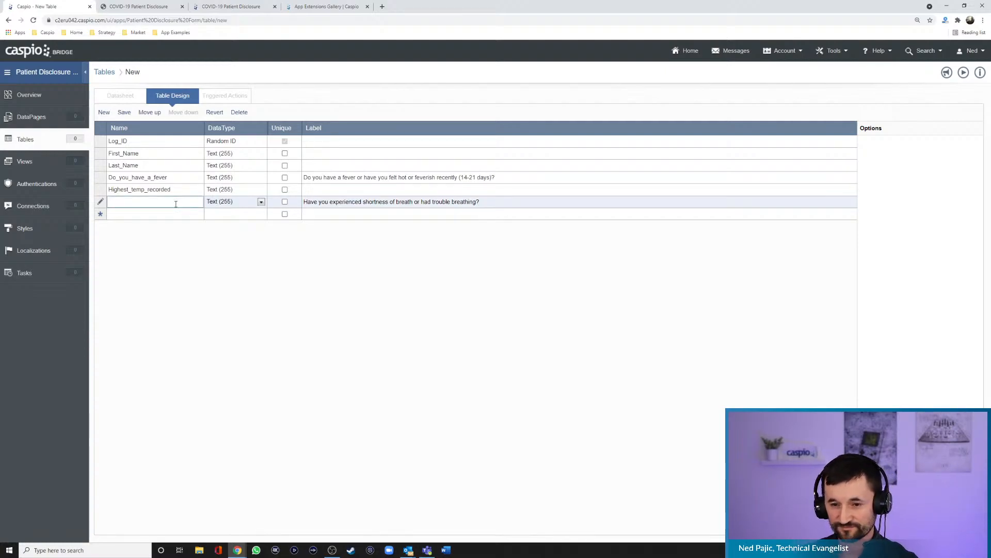
text(Shortness)
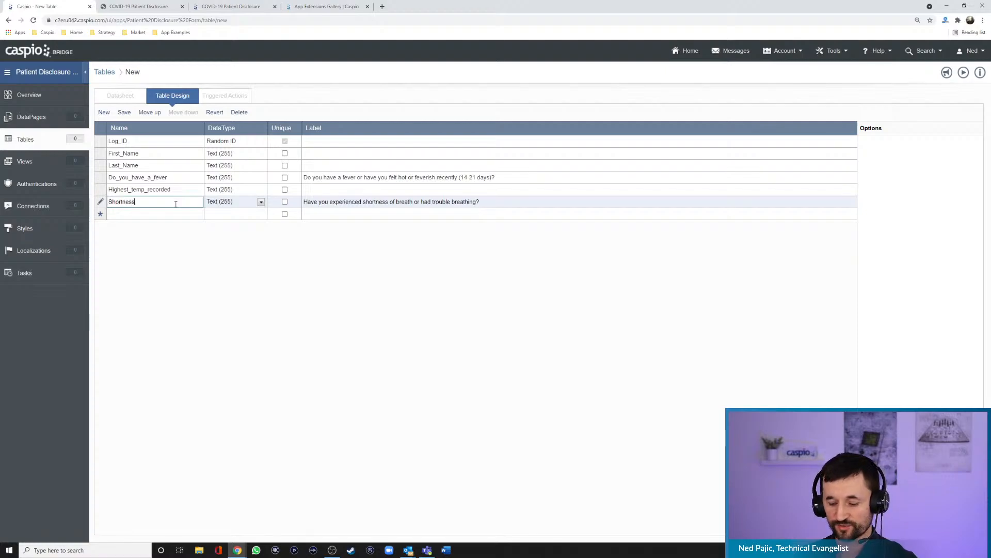
text(_of_breath)
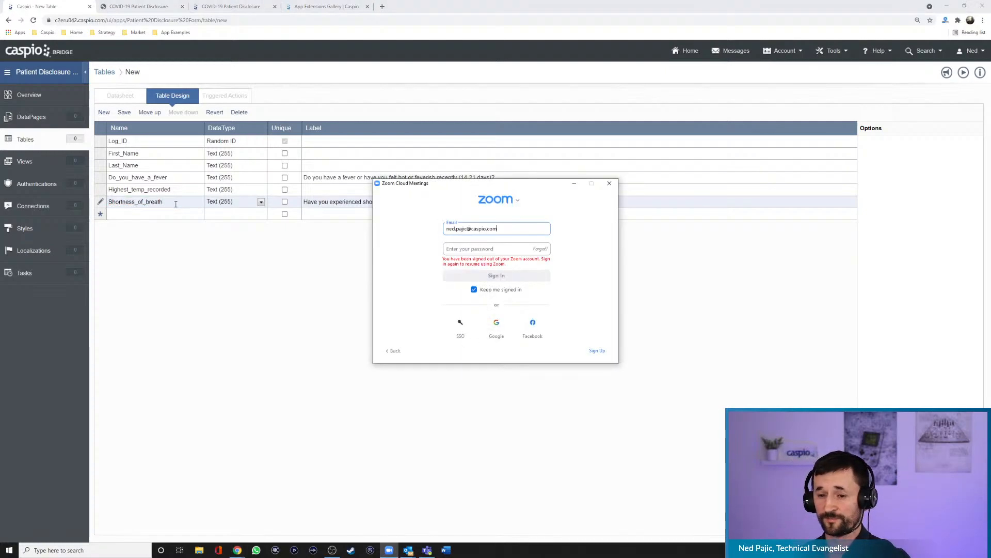
click(610, 185)
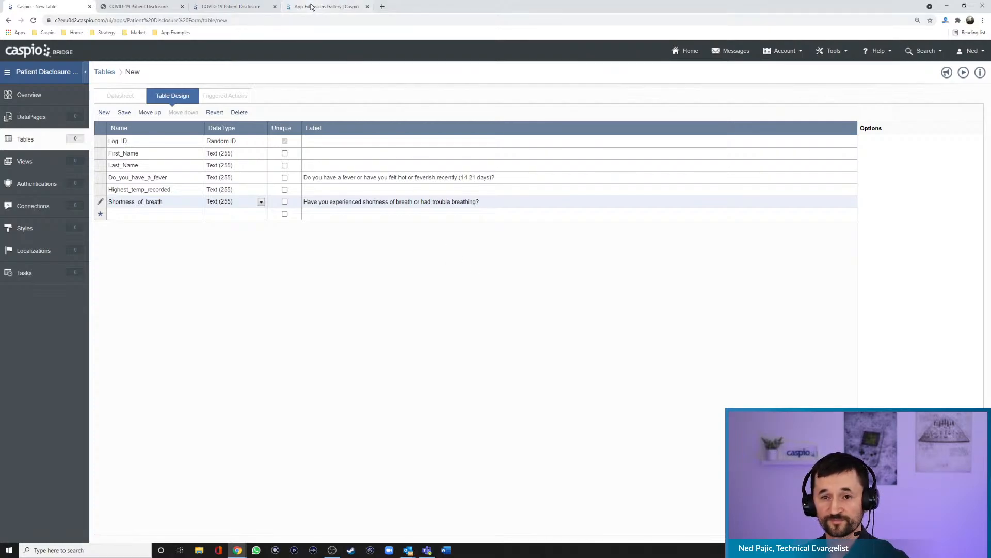
- Add a Text (255) field named Do_you_have_cough, using the form's question "Do you have a cough?" as its label
click(139, 7)
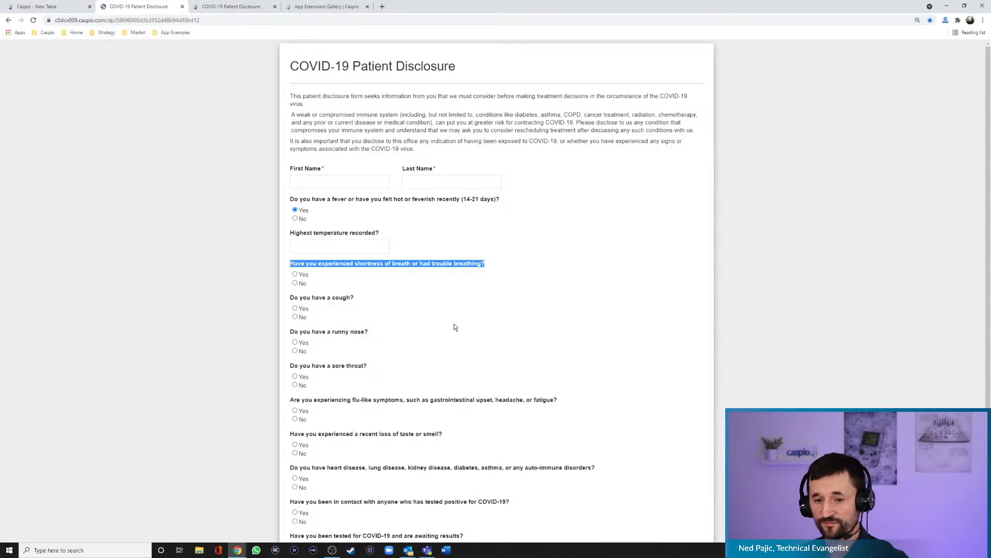
drag(361, 297, 290, 298)
key(ctrl+c)
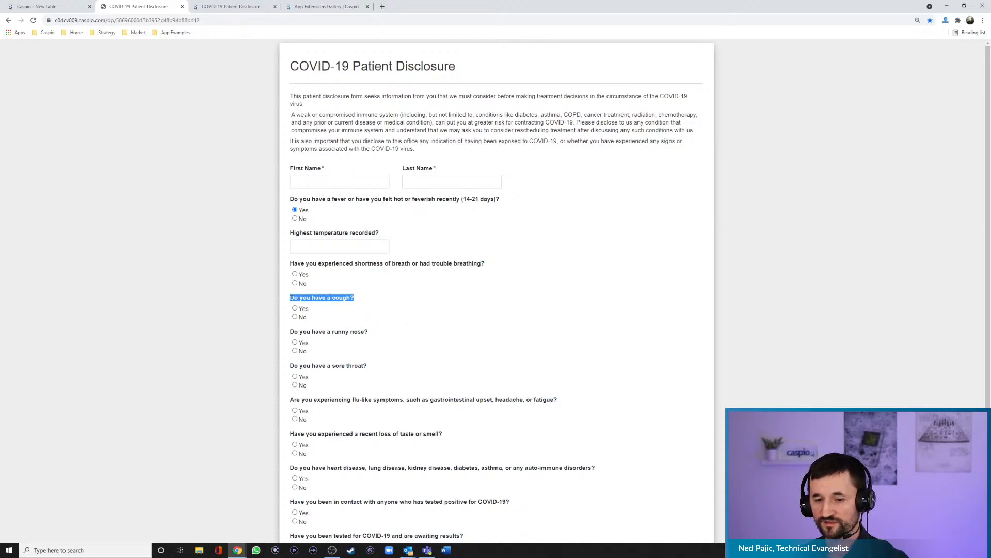
click(66, 7)
click(305, 213)
key(ctrl+v)
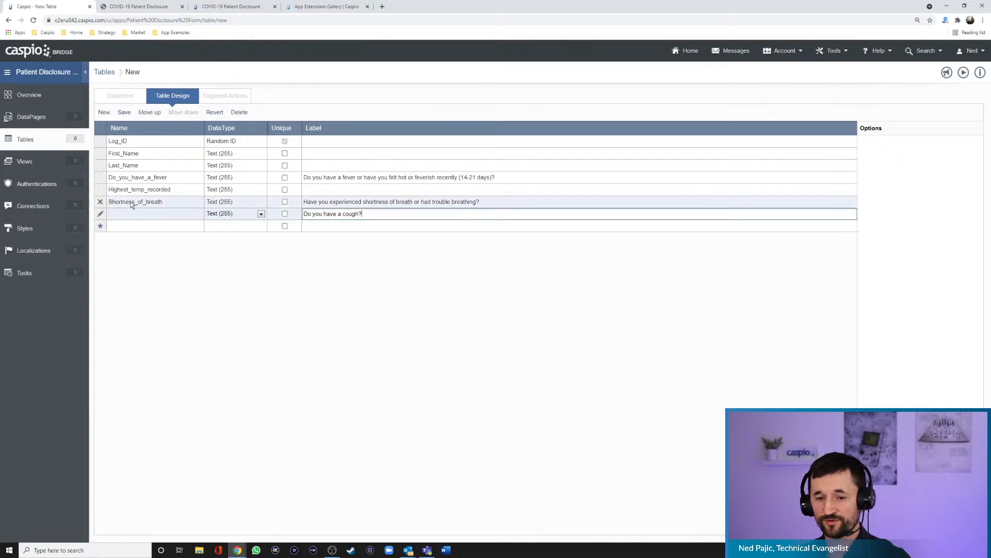
click(118, 213)
text(Do)
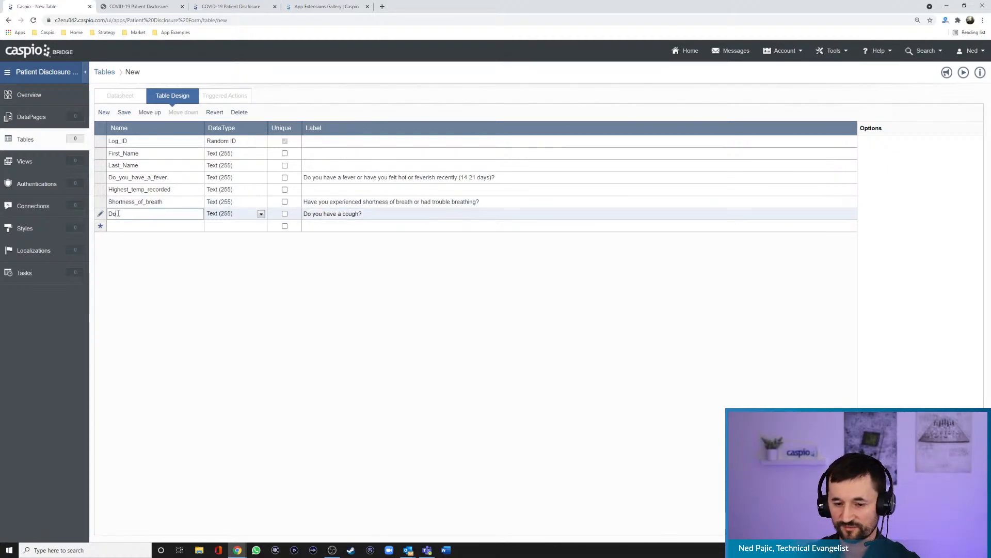
text(_you_ha)
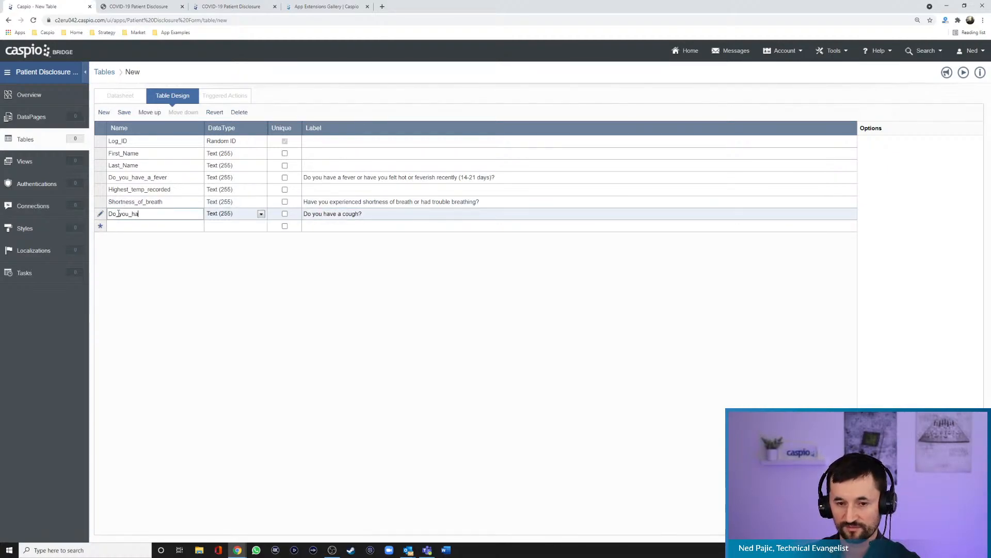
text(ve_dough)
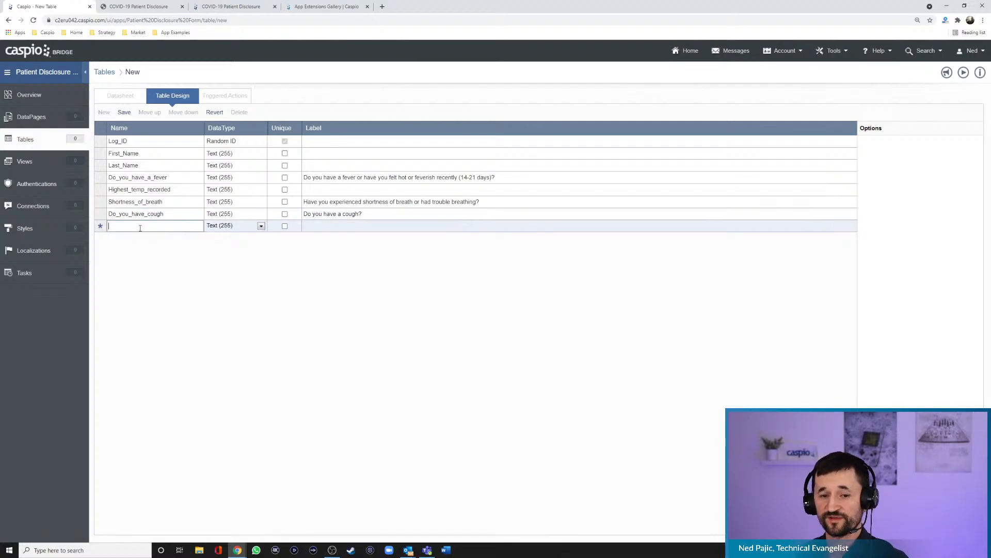
- Add a Text (255) field named Do_you_have_runny_nose, using the form's question "Do you have a runny nose?" as its label
click(138, 6)
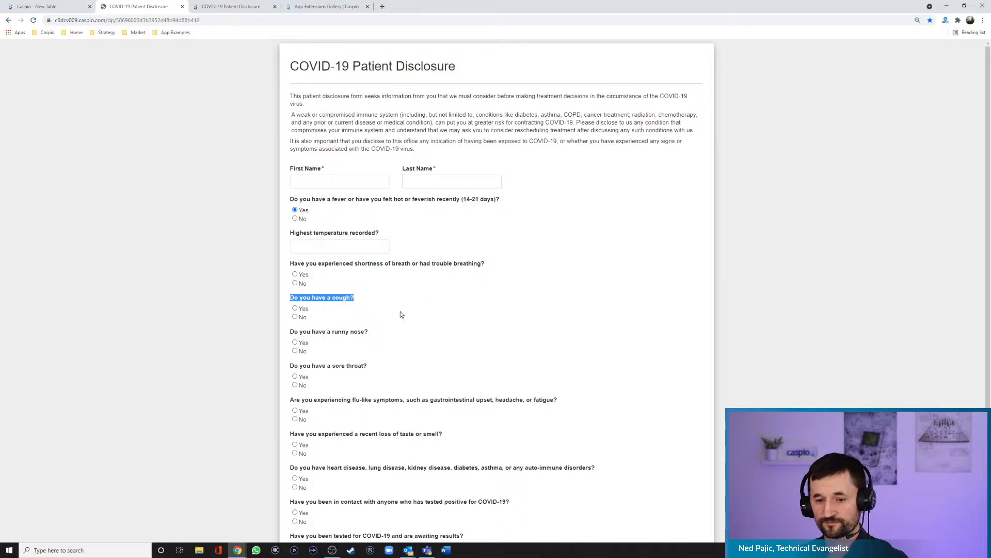
drag(371, 331, 306, 331)
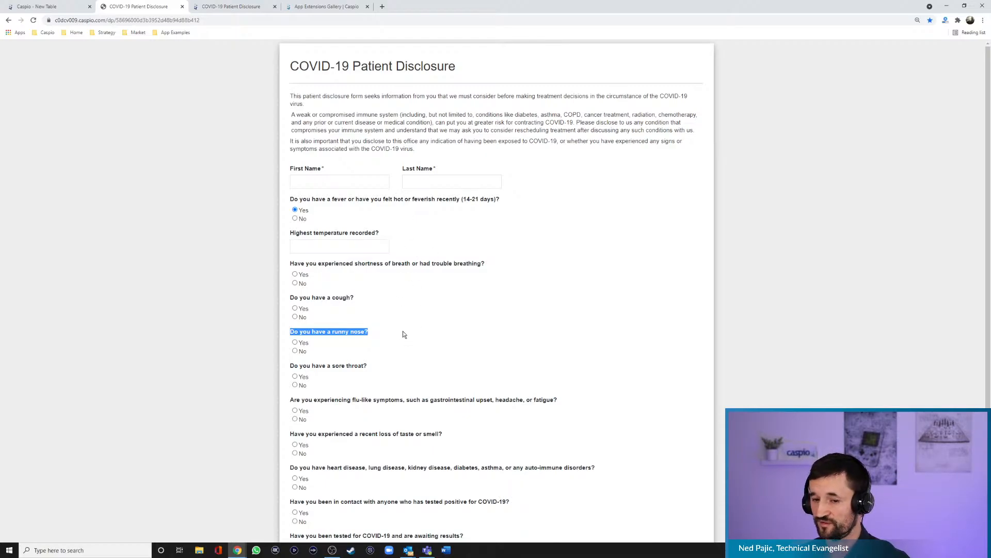
click(37, 6)
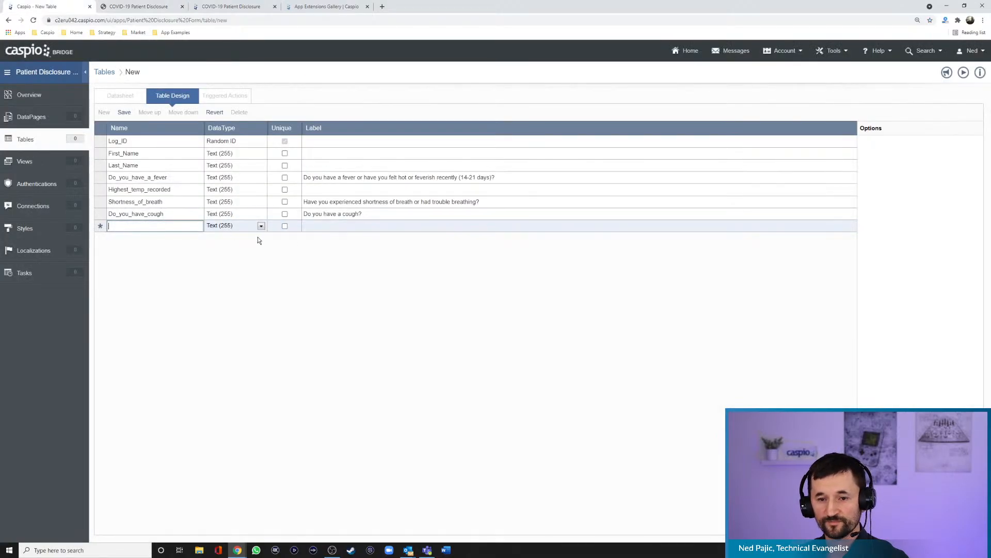
click(316, 228)
text(Do you have a runny nose?)
click(181, 226)
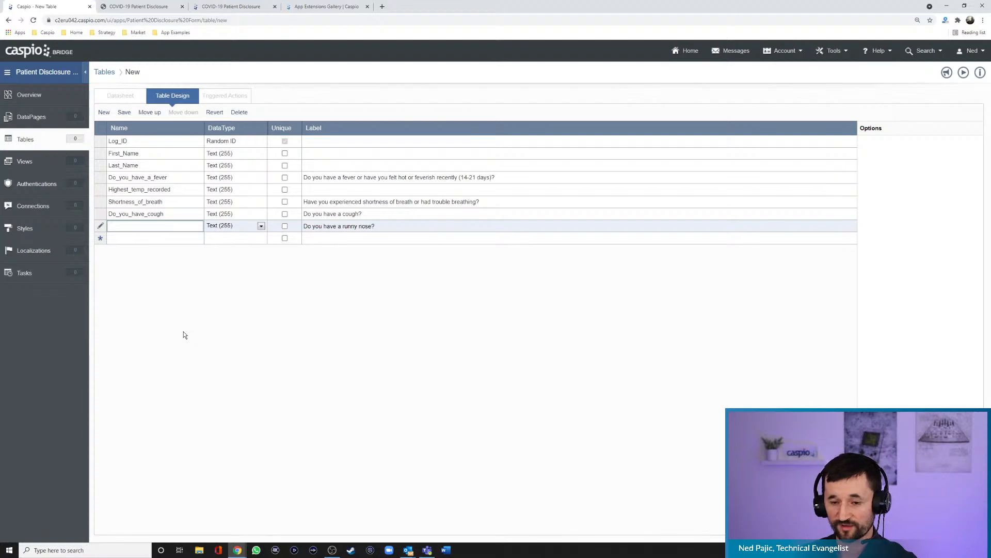
text(Do_you_)
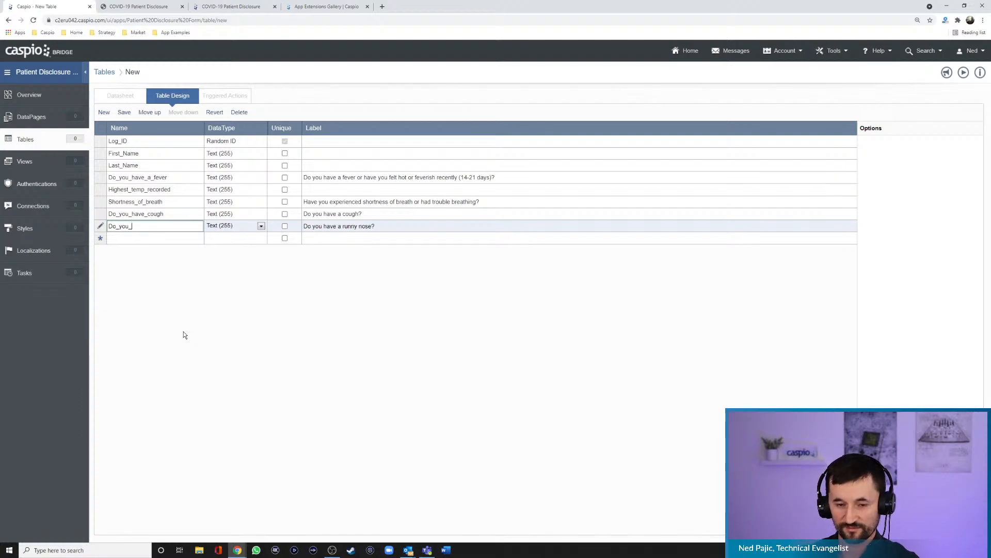
text(have_runny)
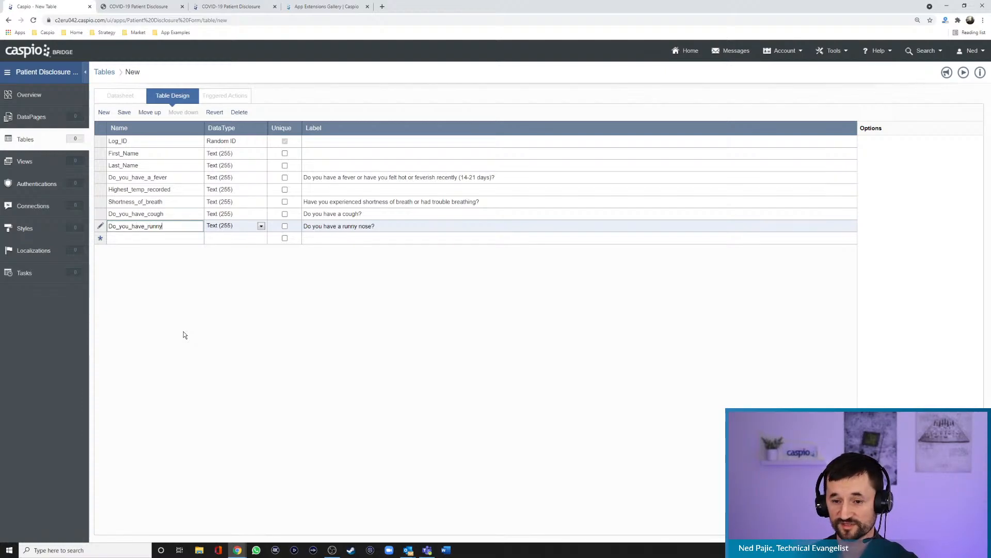
text(_nose)
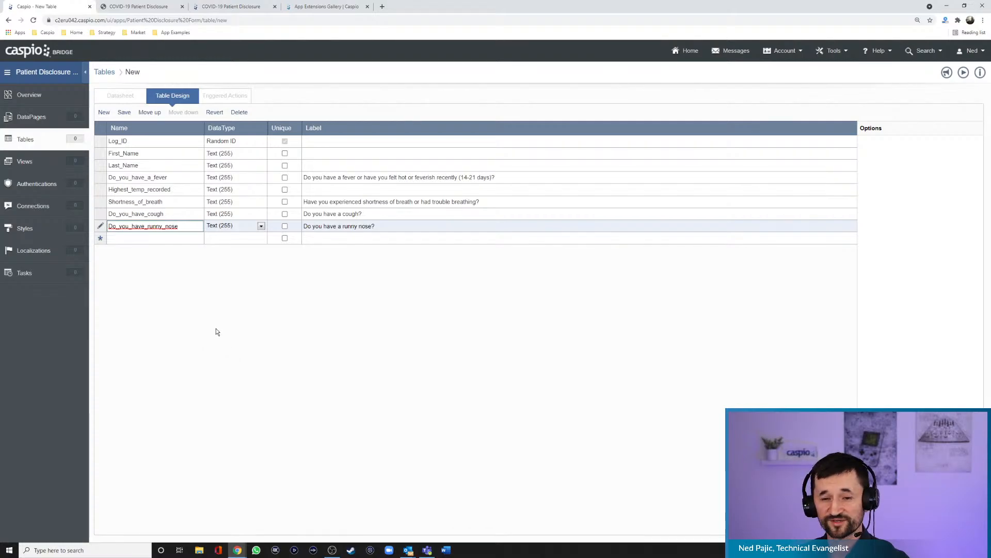
- Add a Text (255) field named Sore_throat, using the form's question "Do you have a sore throat?" as its label
click(149, 12)
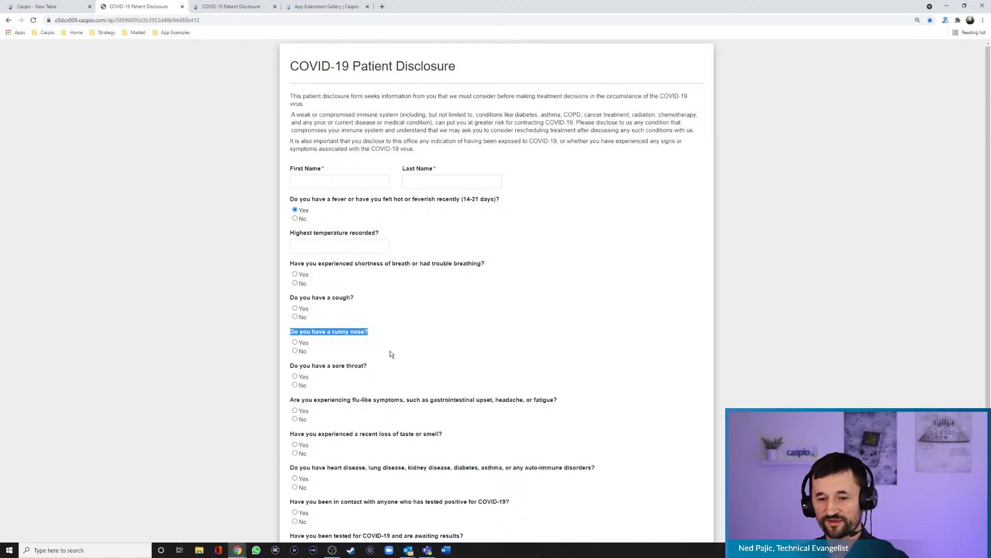
drag(389, 355, 293, 368)
key(ctrl+c)
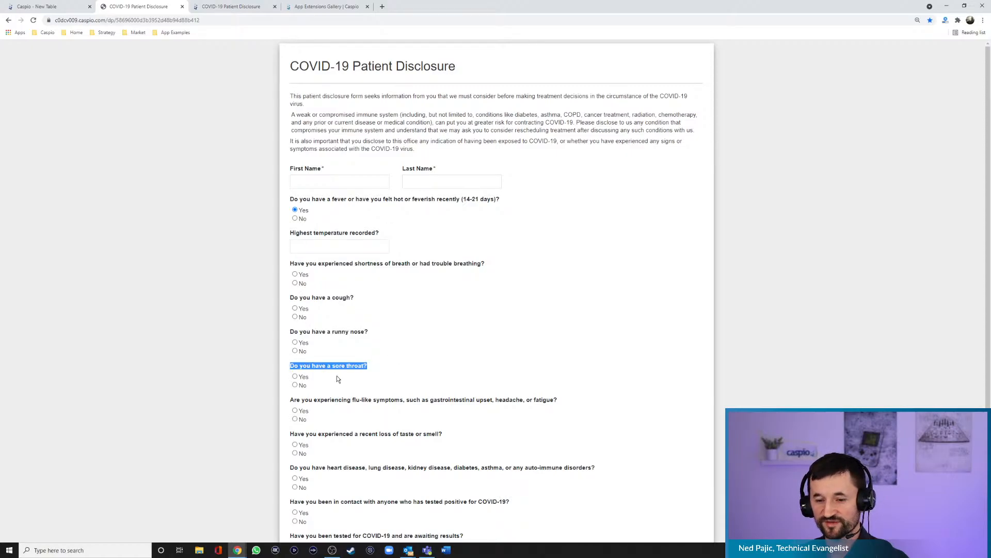
click(52, 8)
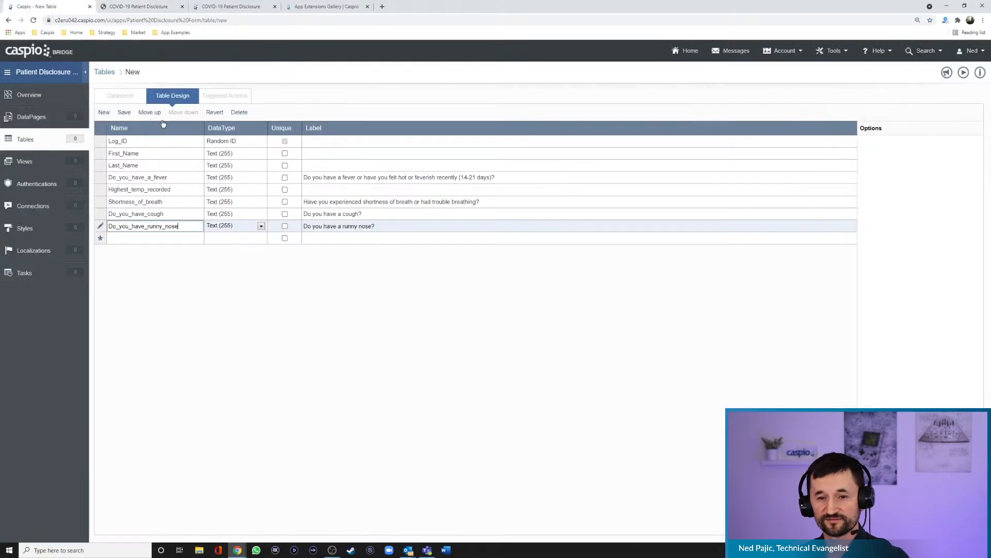
click(308, 238)
key(ctrl+v)
click(162, 239)
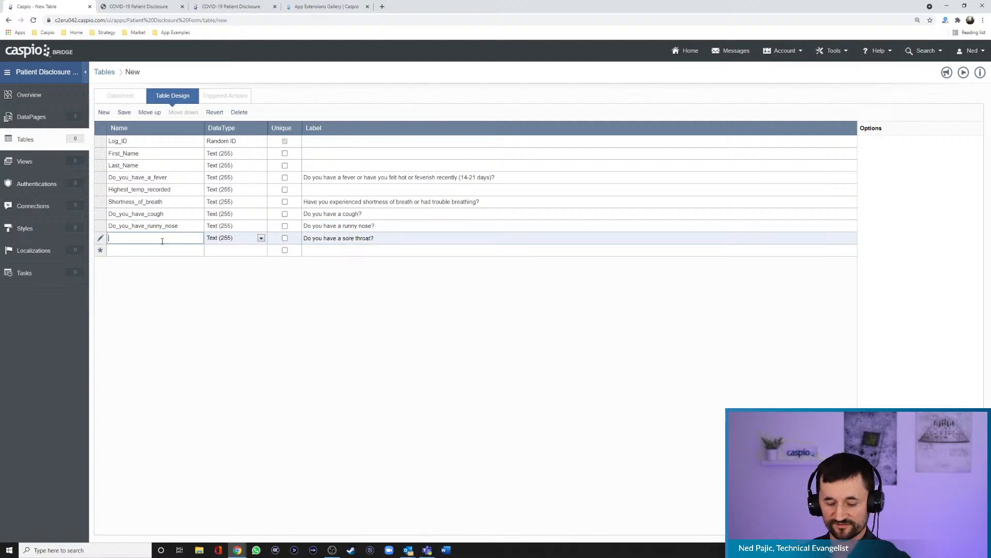
text(Sore_throat)
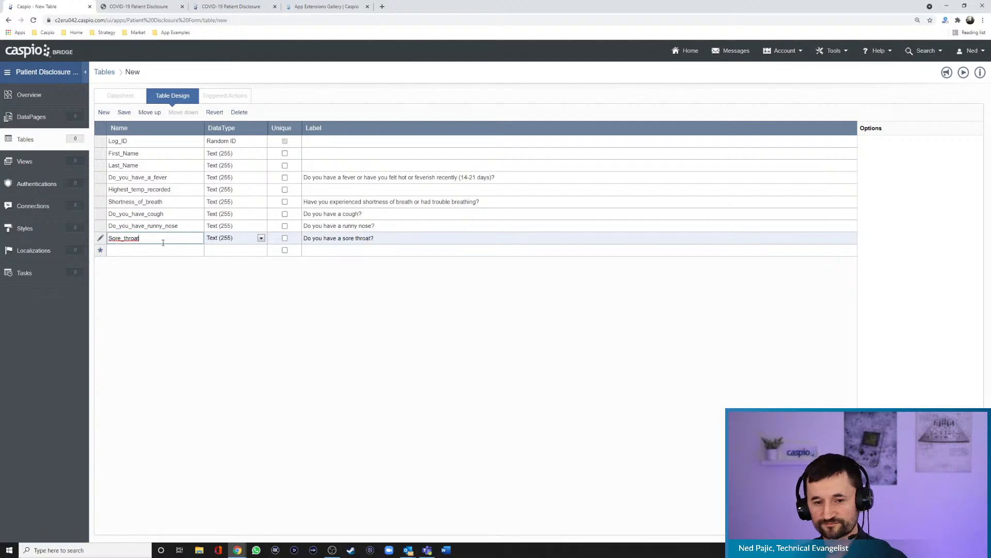
- Add a Text (255) field named flu_like_symptoms, labeled "Are you experiencing flu-like symptoms, such as gastrointestinal upset, headache, or fatigue?", and review the available data types
click(142, 9)
scroll(542, 339, down, 2)
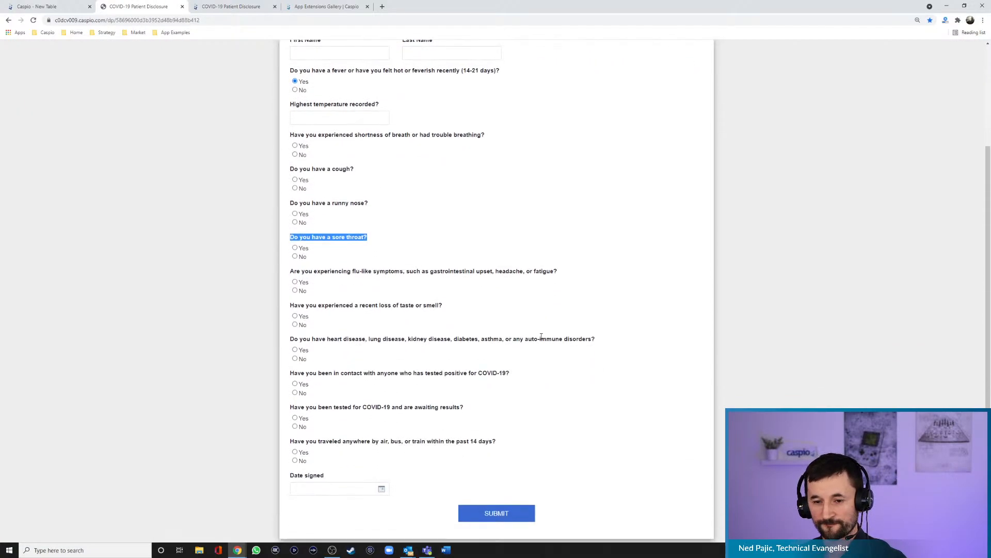
drag(558, 272, 286, 272)
key(ctrl+c)
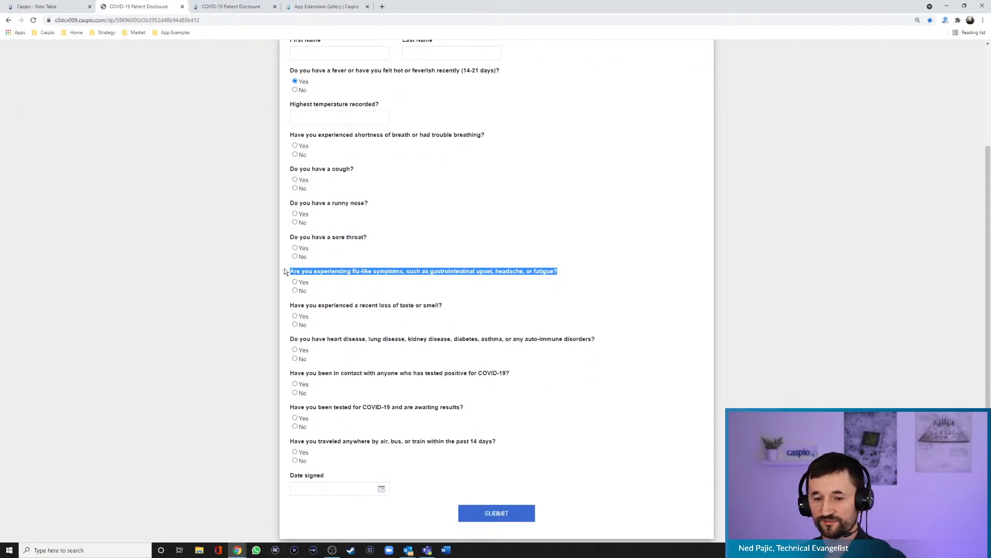
click(49, 7)
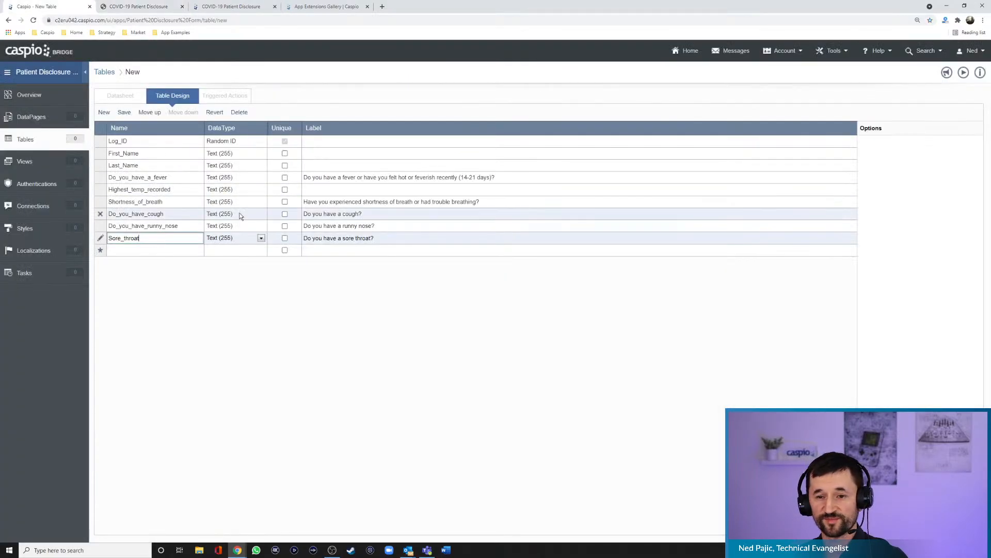
click(328, 251)
key(ctrl+v)
click(148, 252)
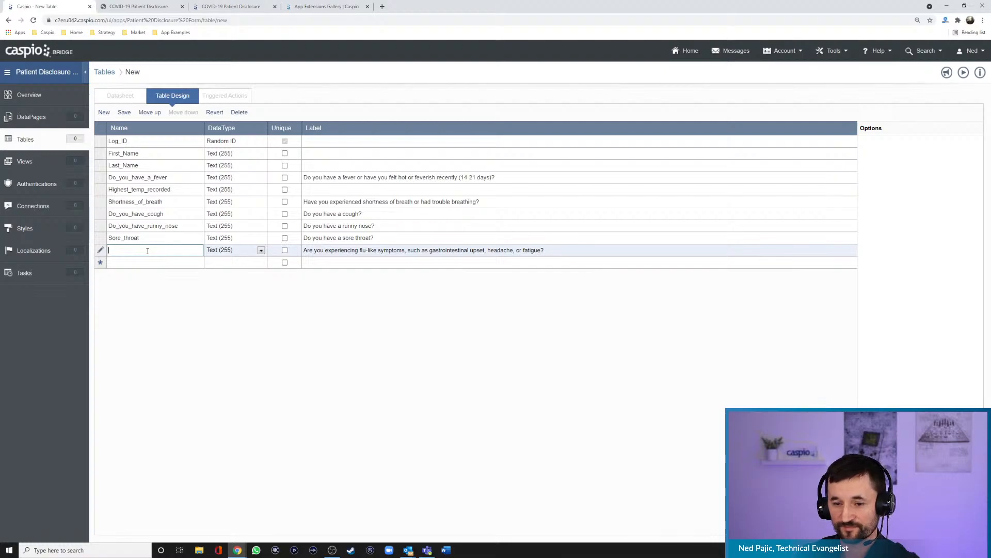
text(flue)
key(BackSpace)
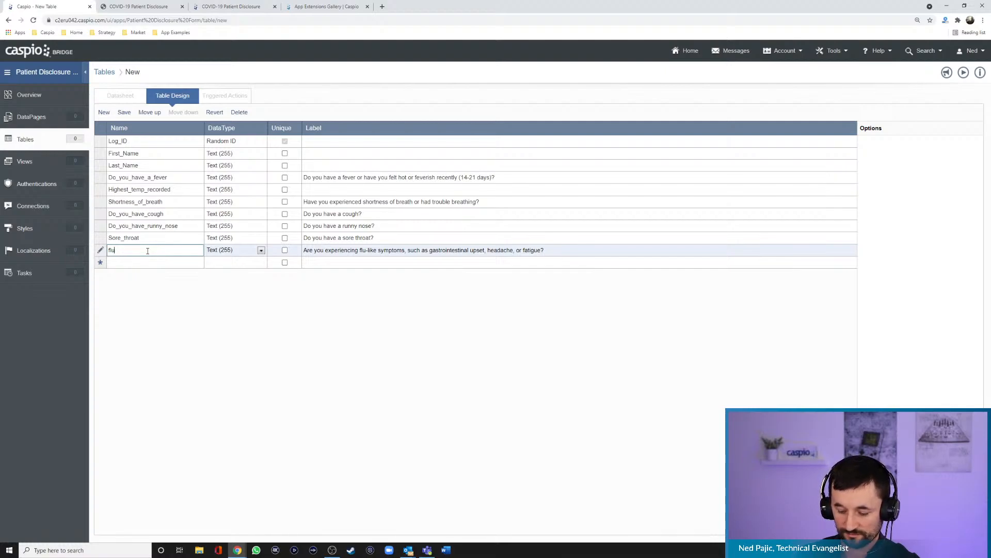
text(_like_symptoms)
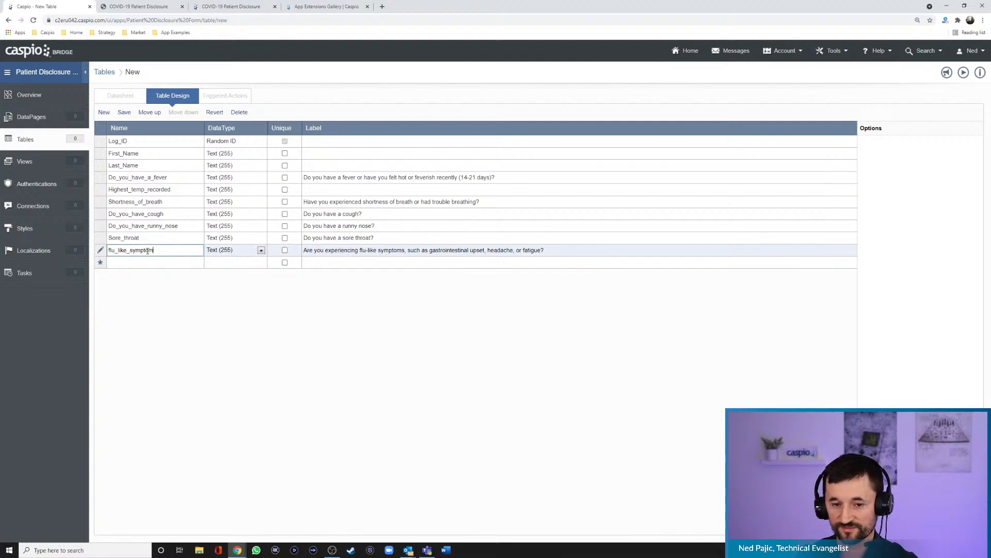
click(261, 251)
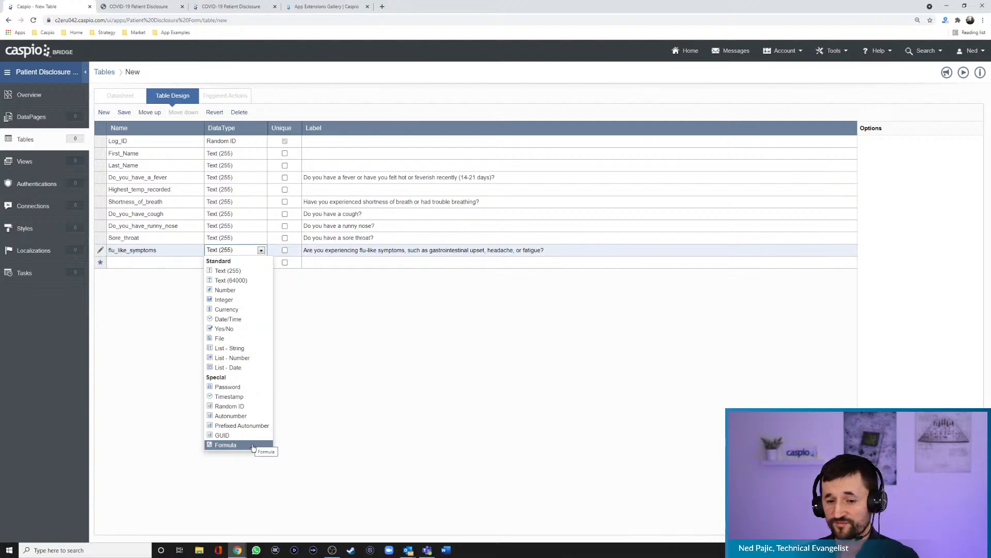
click(375, 442)
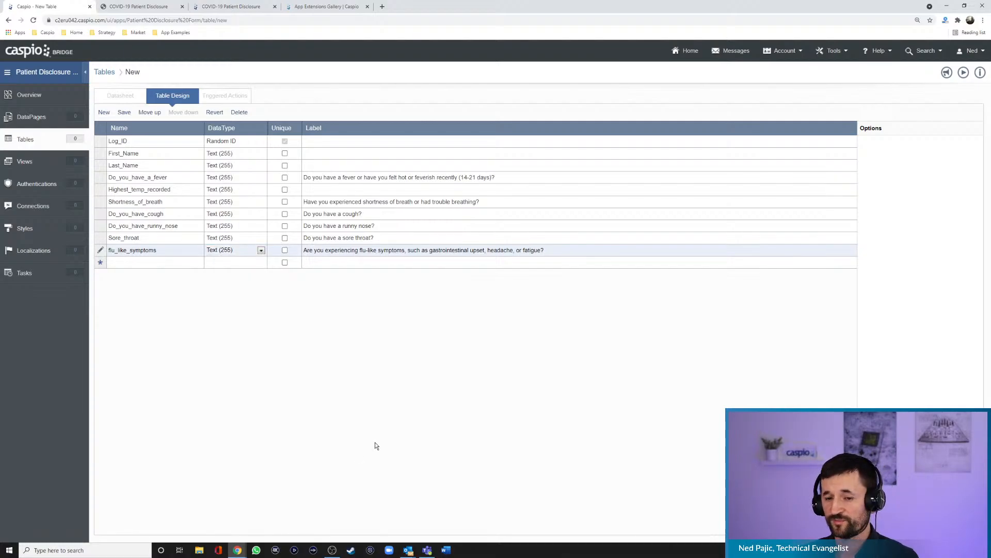
- Add a Text (255) field named Recent_loss_of_taste, using the form's question "Have you experienced a recent loss of taste or smell?" as its label
click(144, 263)
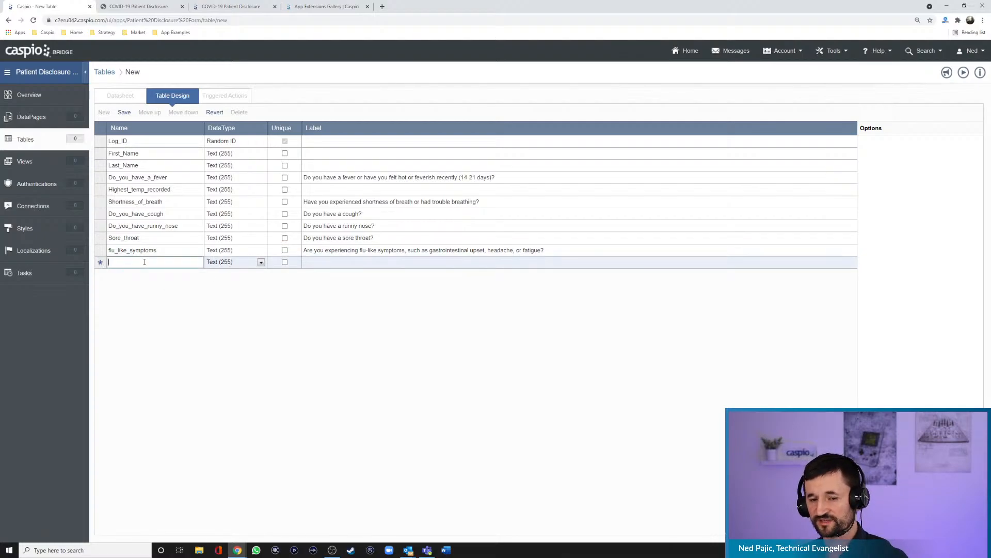
click(155, 7)
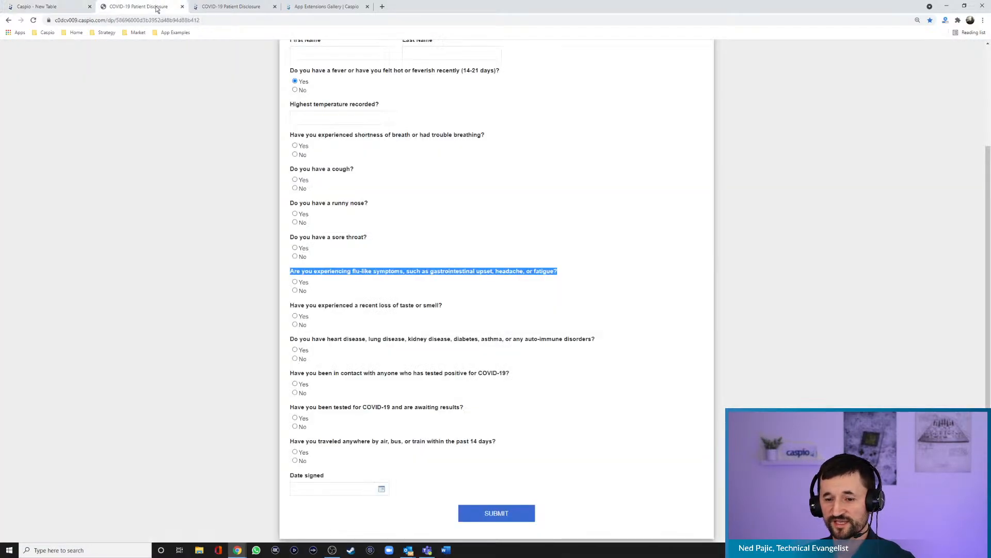
click(430, 313)
drag(437, 304, 291, 307)
key(ctrl+c)
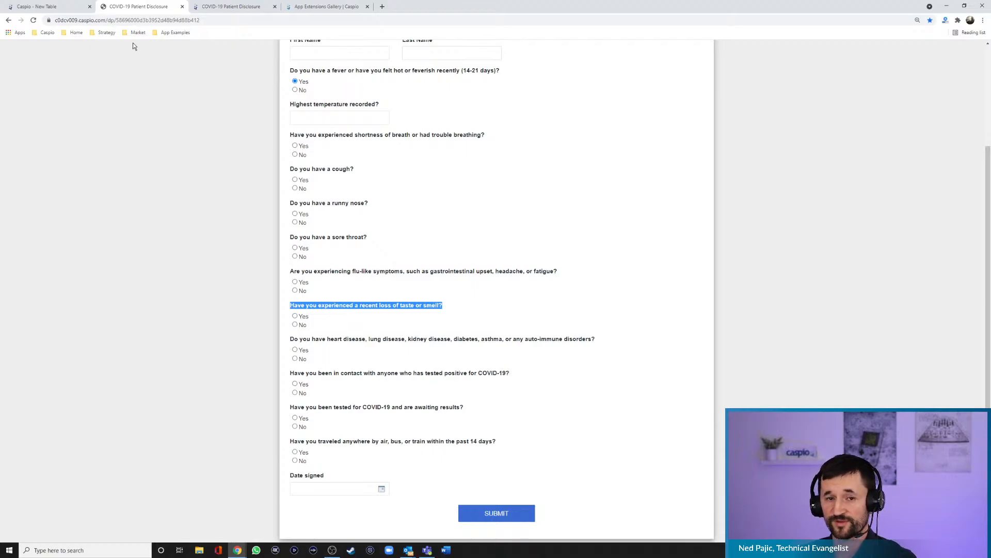
click(69, 12)
click(349, 262)
key(ctrl+v)
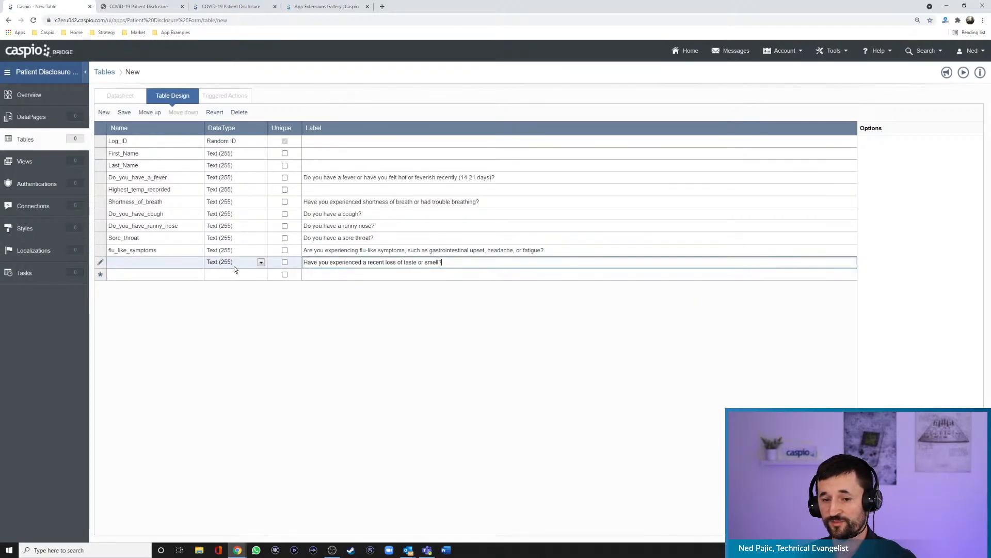
click(173, 264)
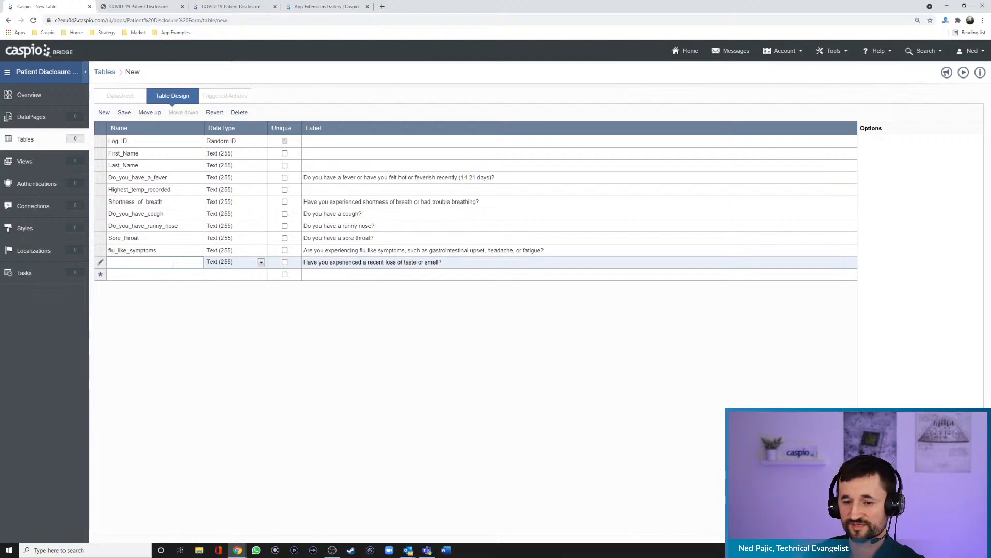
text(Recent_)
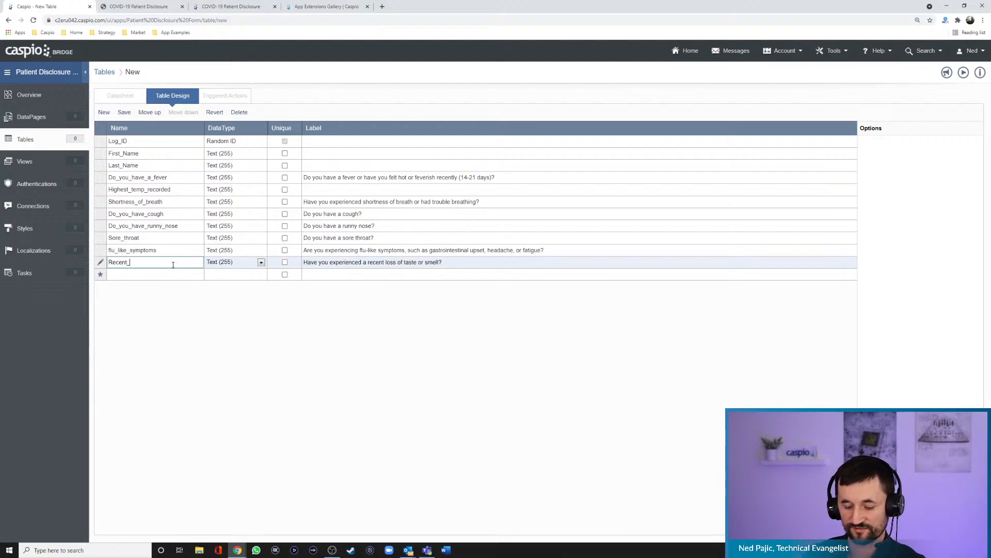
text(loss_of)
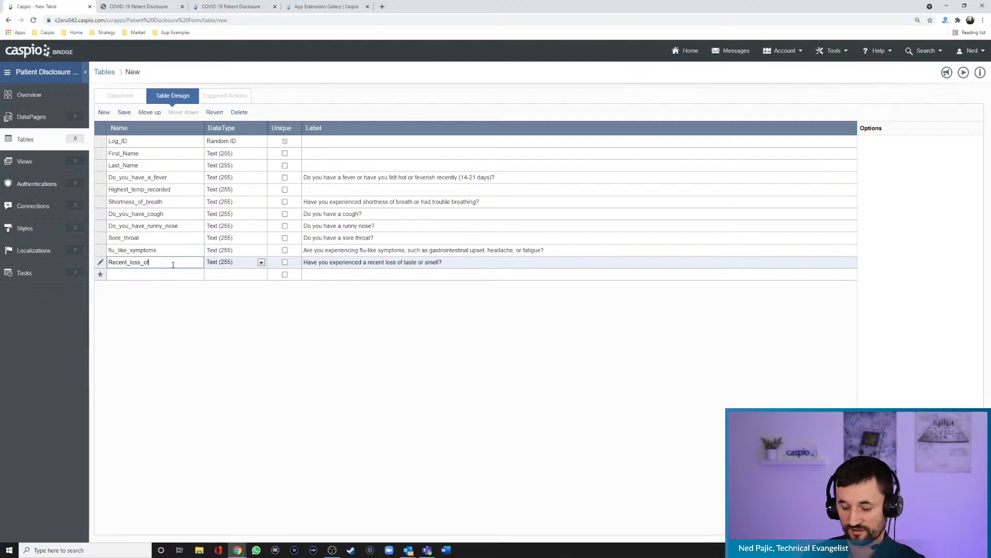
text(_ta)
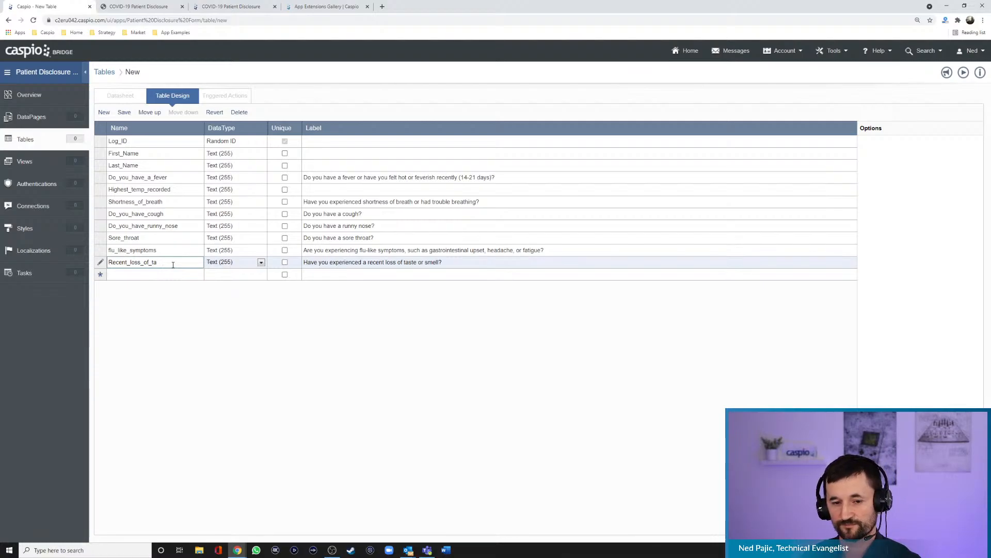
text(ste)
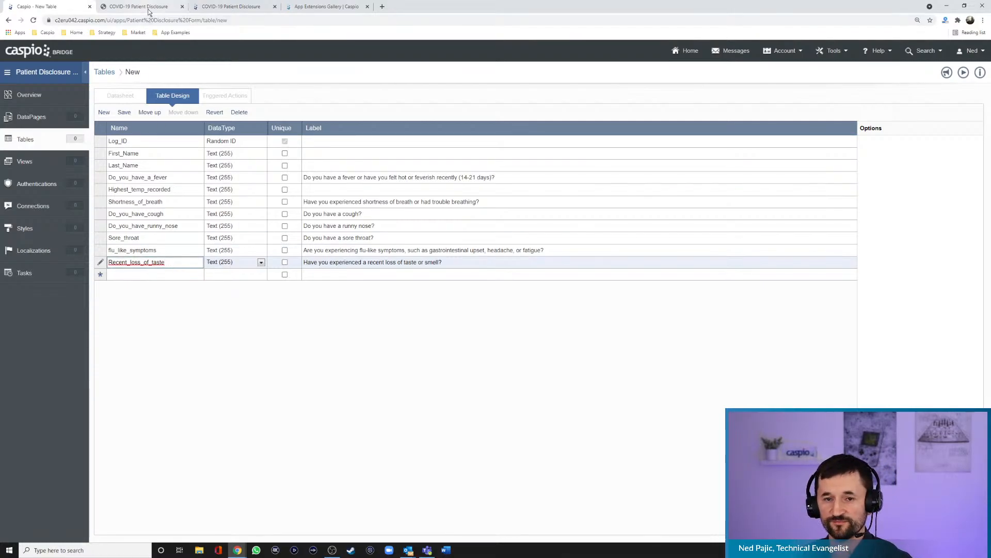
- Add a Text (255) field named lung_disease_kidney, labeled with the form's question "Do you have heart disease, lung disease, kidney disease, diabetes, asthma, or any auto-immune disorders?"
click(144, 6)
drag(602, 339, 288, 340)
key(ctrl+c)
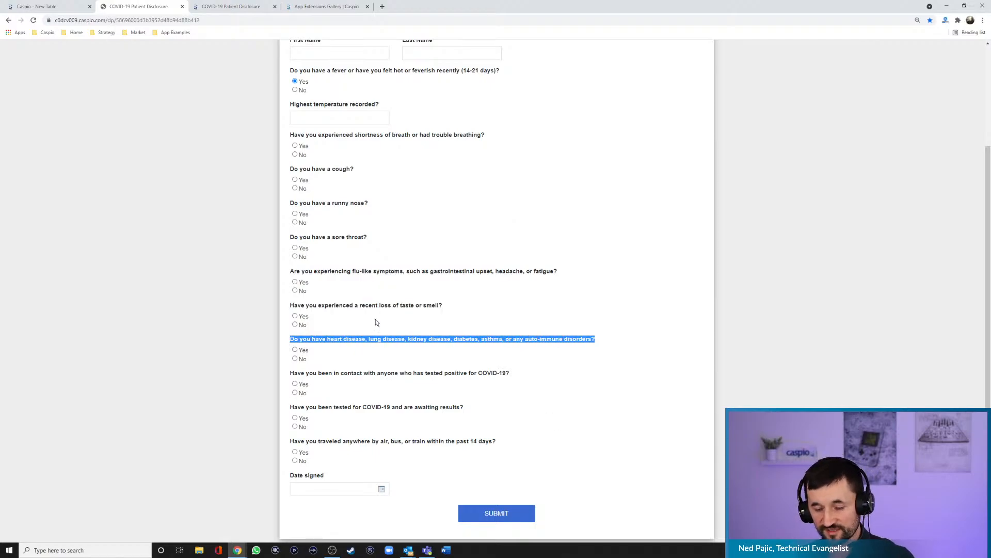
click(44, 6)
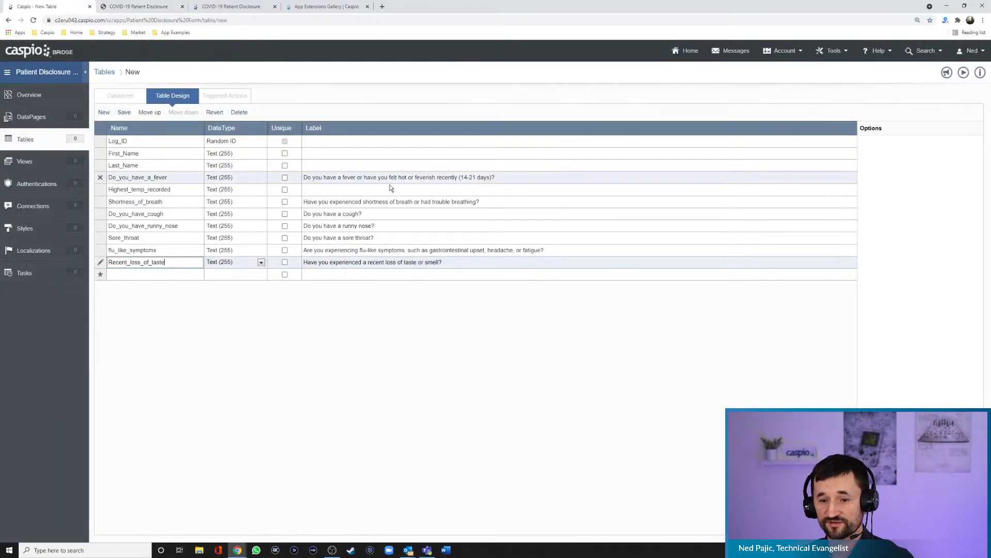
click(359, 275)
key(ctrl+v)
click(144, 275)
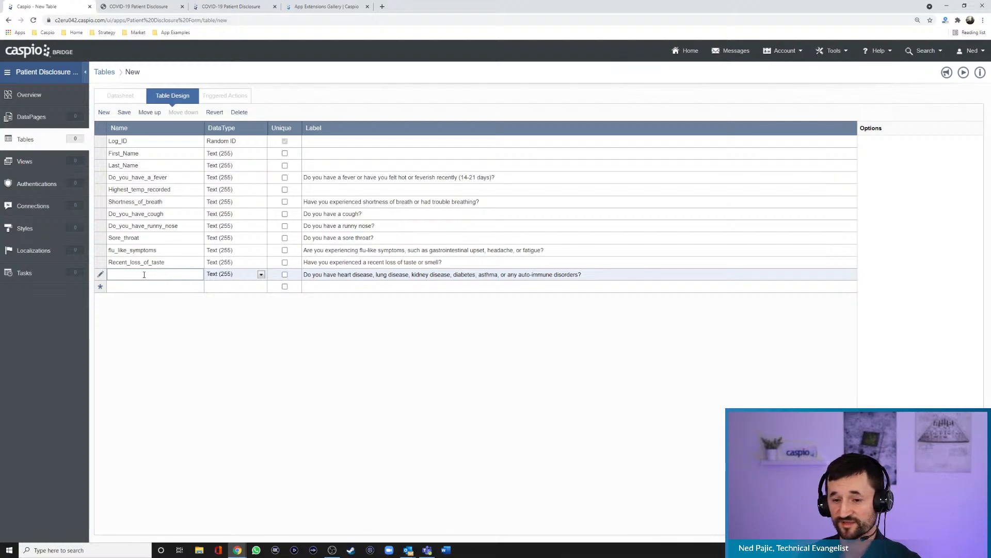
text(lung_disease)
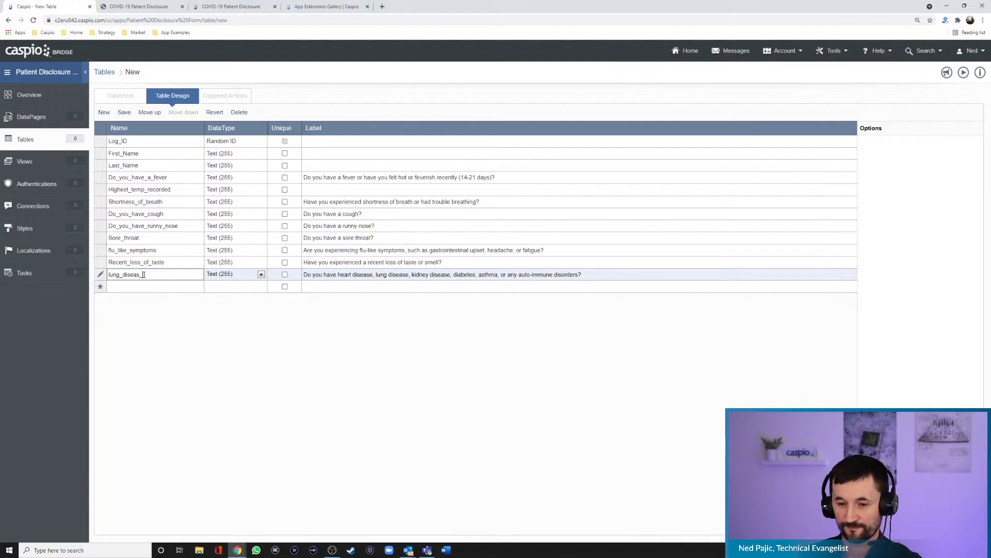
text(kidney)
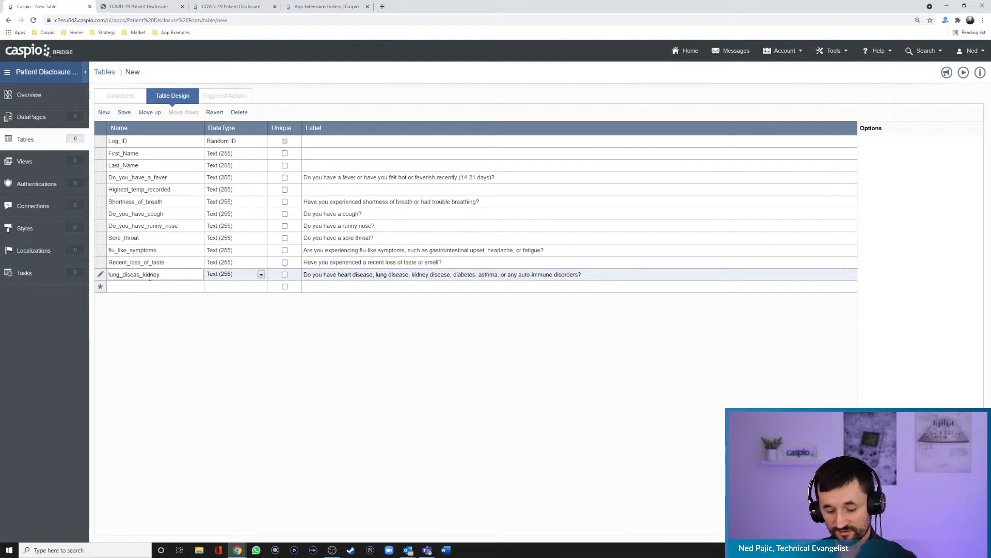
text(e)
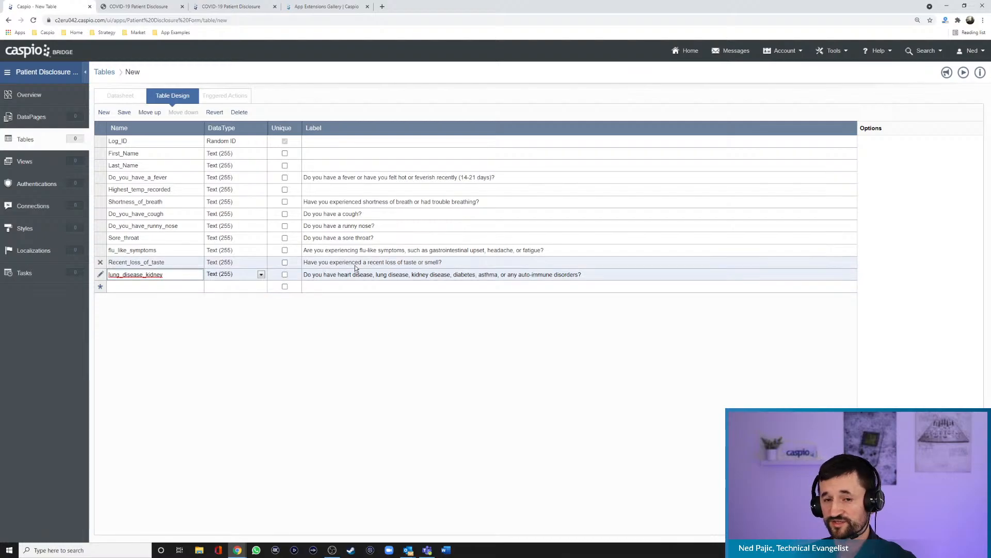
- Add a Text (255) field named contact_with_covid, labeled with the form's question "Have you been in contact with anyone who has tested positive for COVID-19?"
click(154, 13)
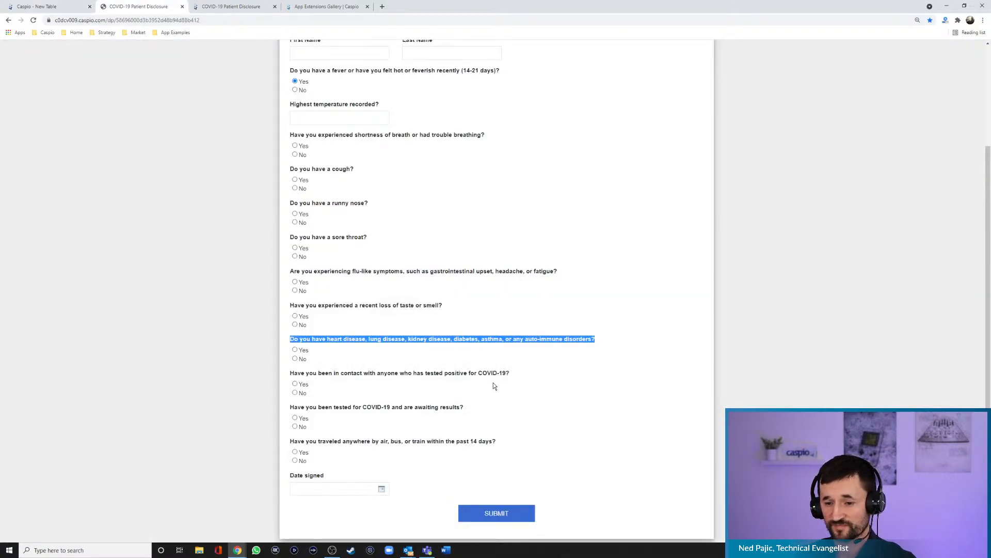
drag(516, 371, 291, 374)
key(ctrl+c)
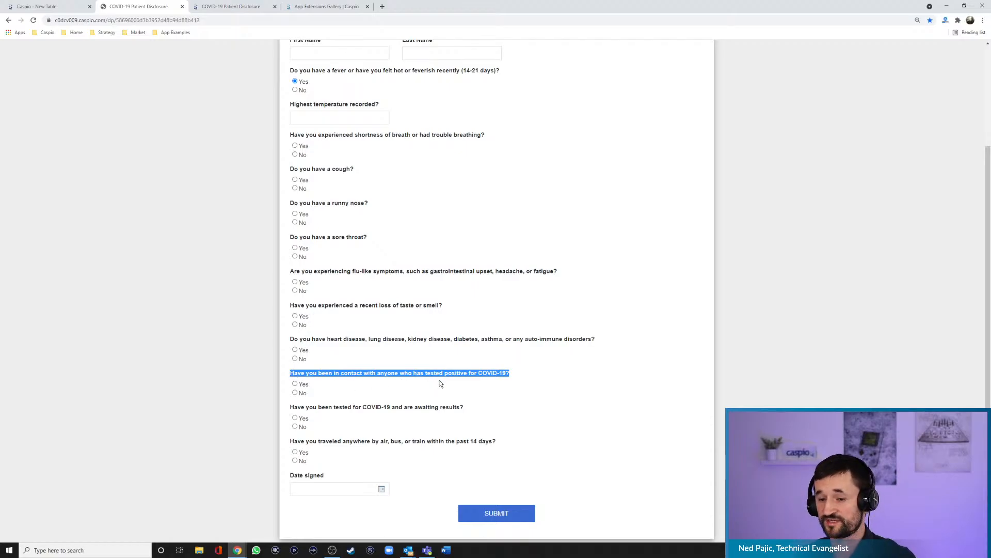
click(46, 6)
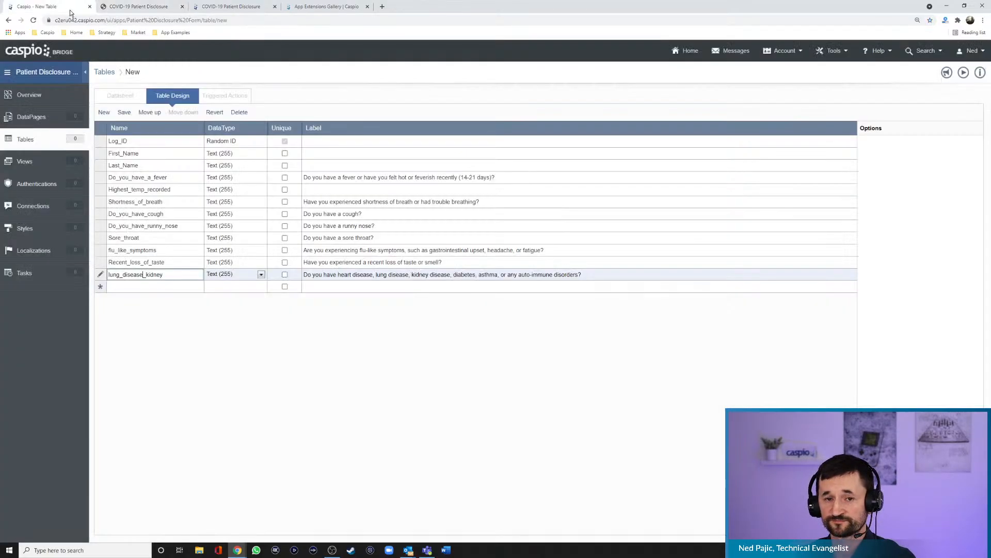
click(310, 286)
key(ctrl+v)
click(168, 287)
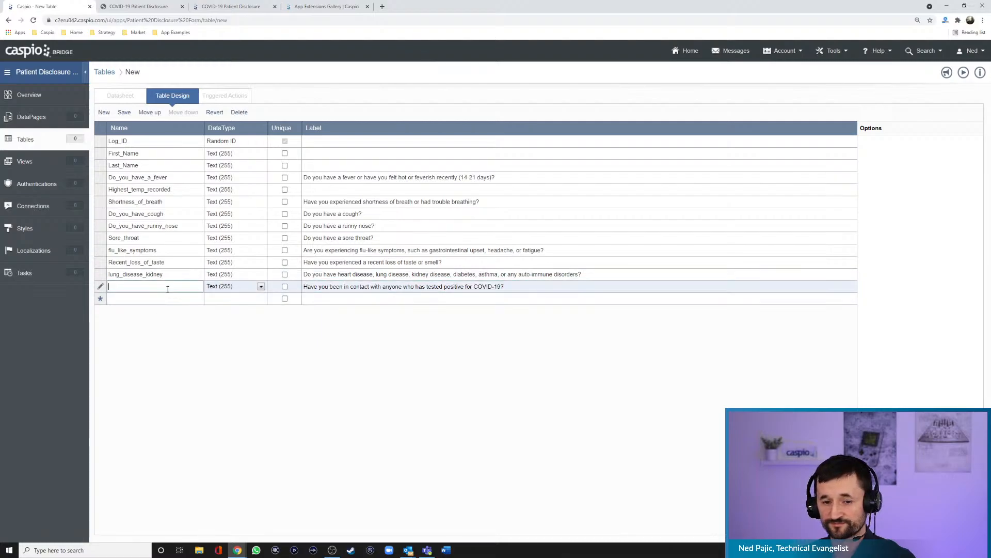
text(contact_with_covid_)
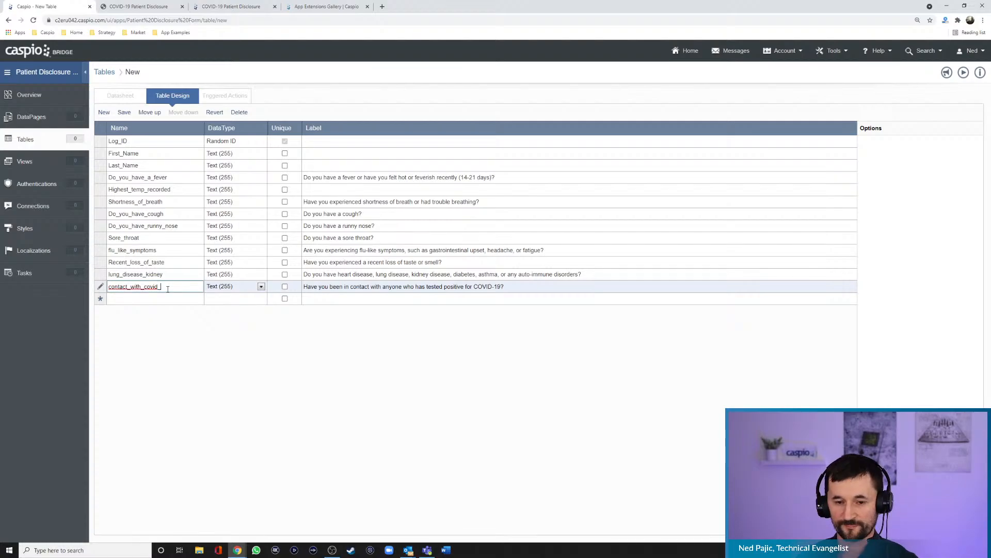
key(BackSpace)
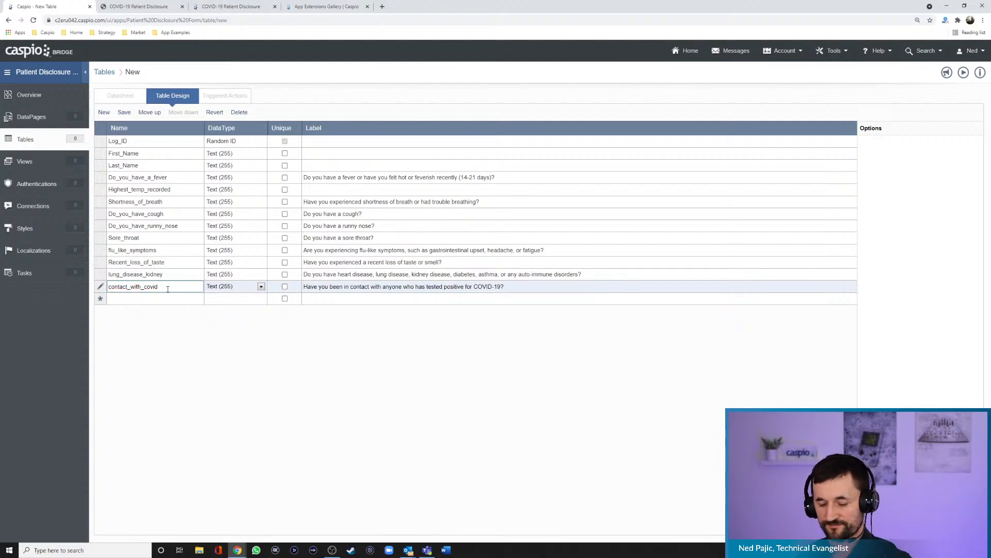
- Add a Text (255) field named tested_for_covid, using the form's question "Have you been tested for COVID-19 and are awaiting results?" as its label
click(150, 8)
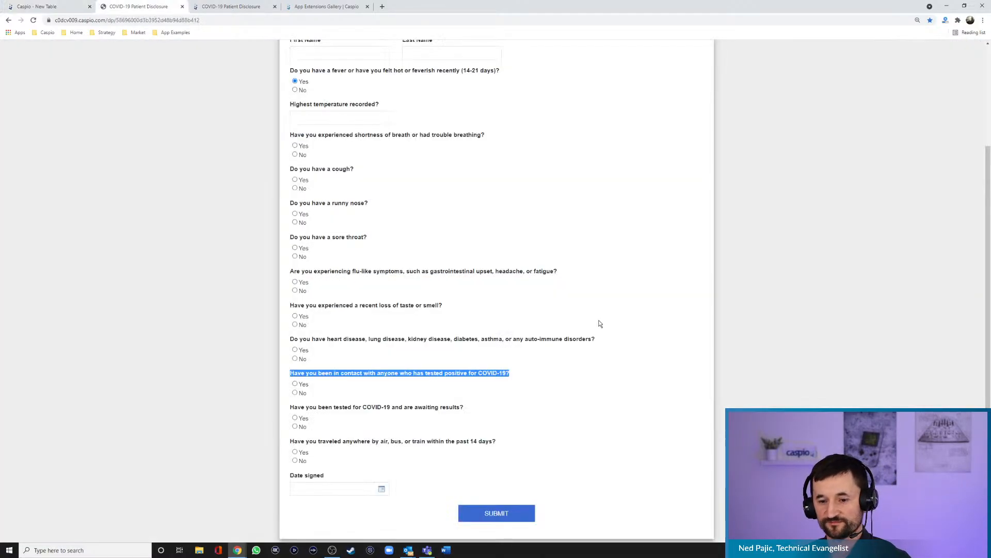
drag(473, 407, 288, 408)
key(ctrl+c)
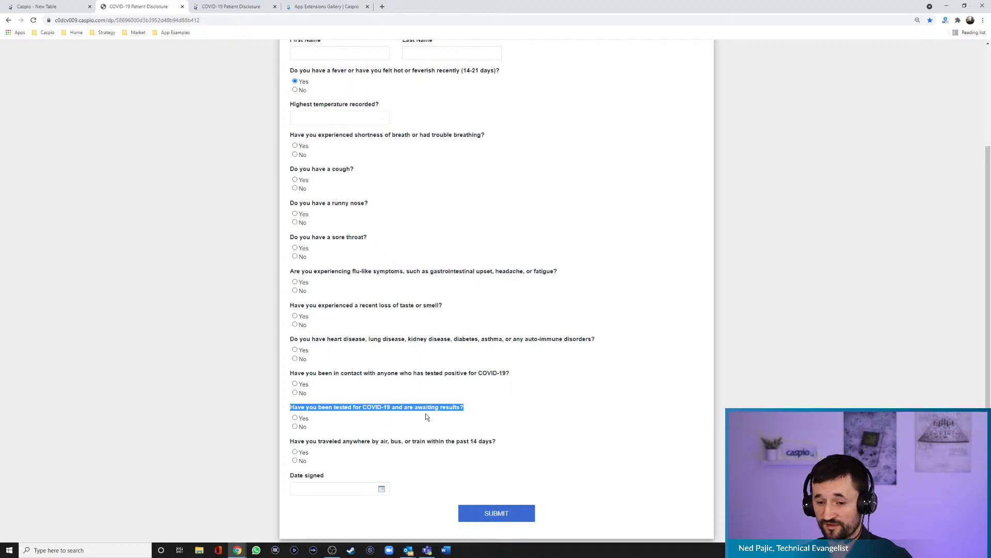
click(72, 7)
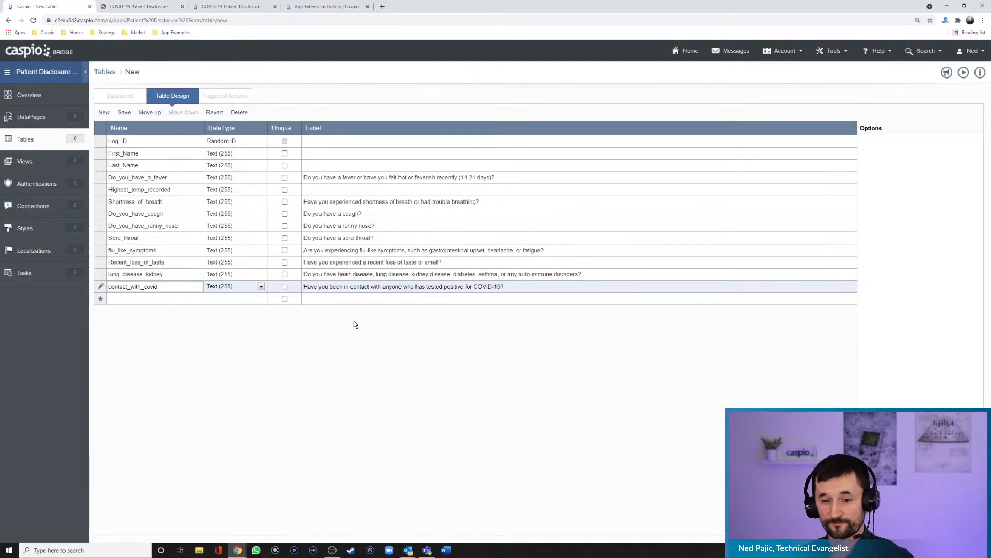
click(337, 299)
key(ctrl+v)
click(166, 302)
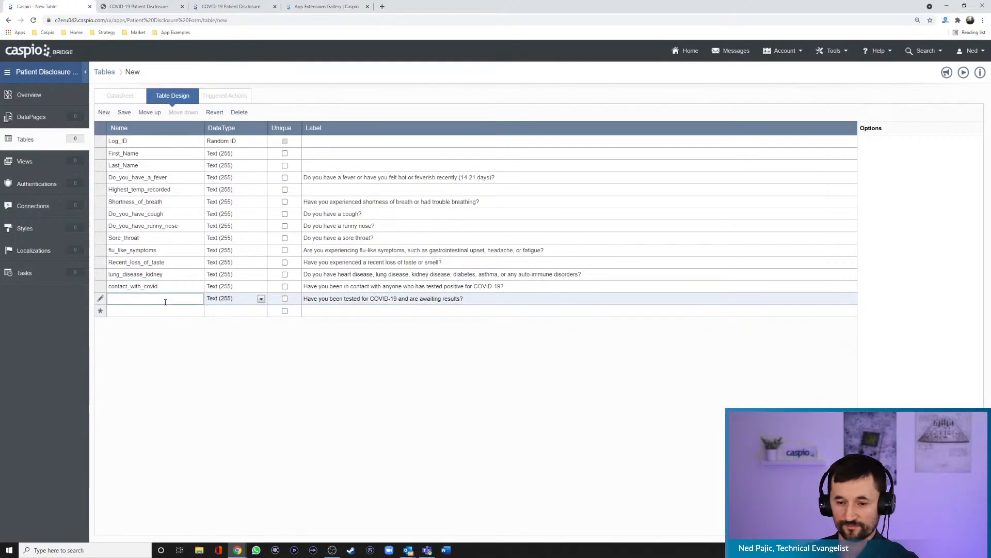
text(tested_for)
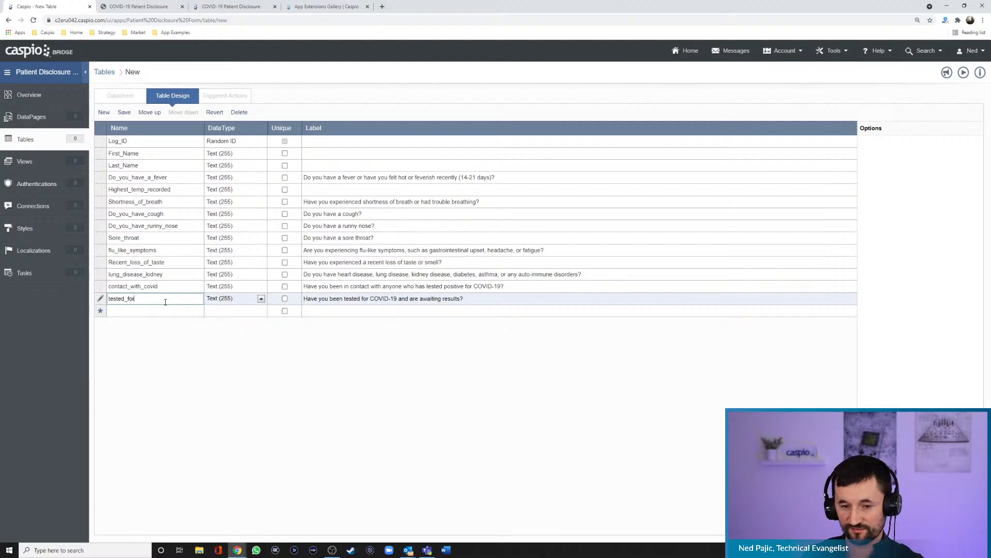
text(_covid)
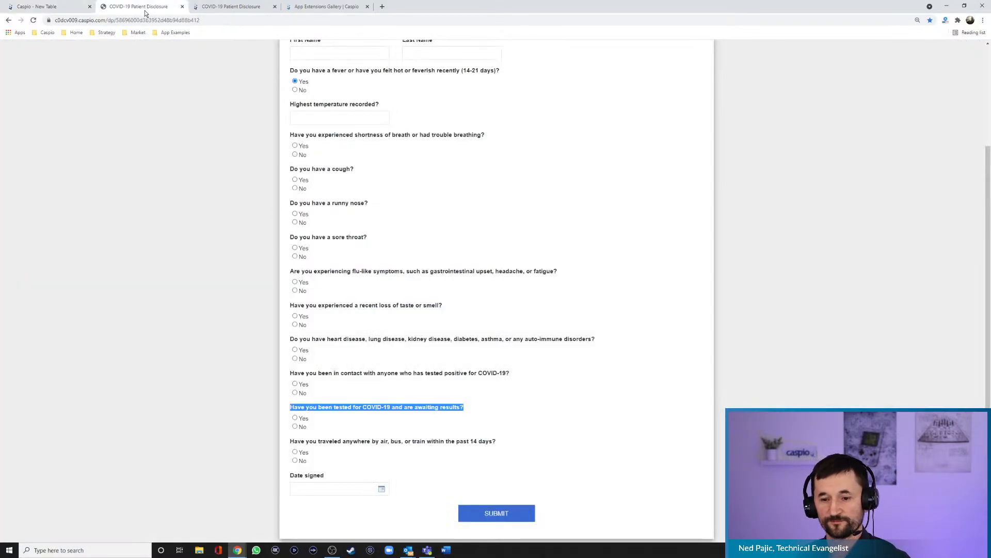
- Add a Text (255) field named have_you_traveled, labeled with the form's question "Have you traveled anywhere by air, bus, or train within the past 14 days?"
click(138, 6)
click(510, 444)
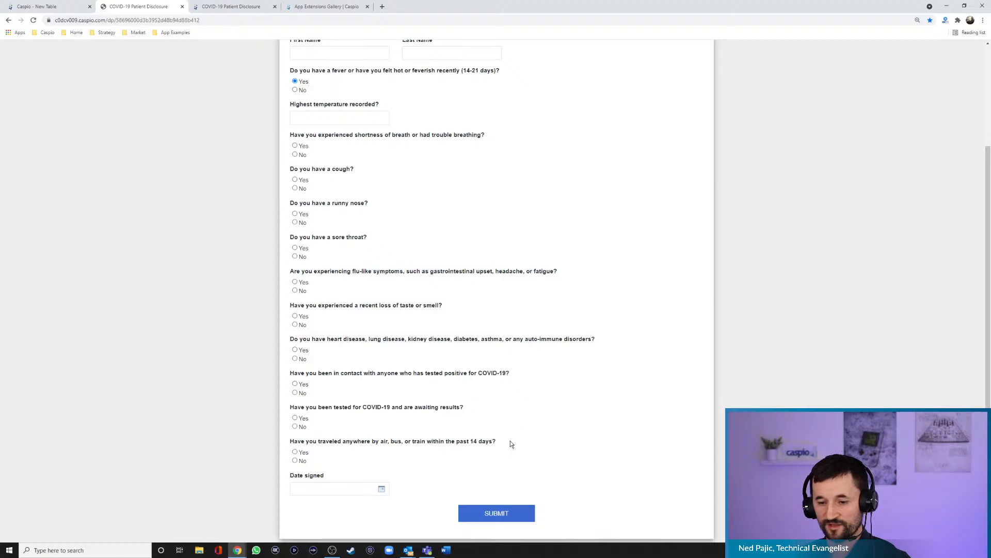
drag(510, 443, 292, 447)
key(ctrl+c)
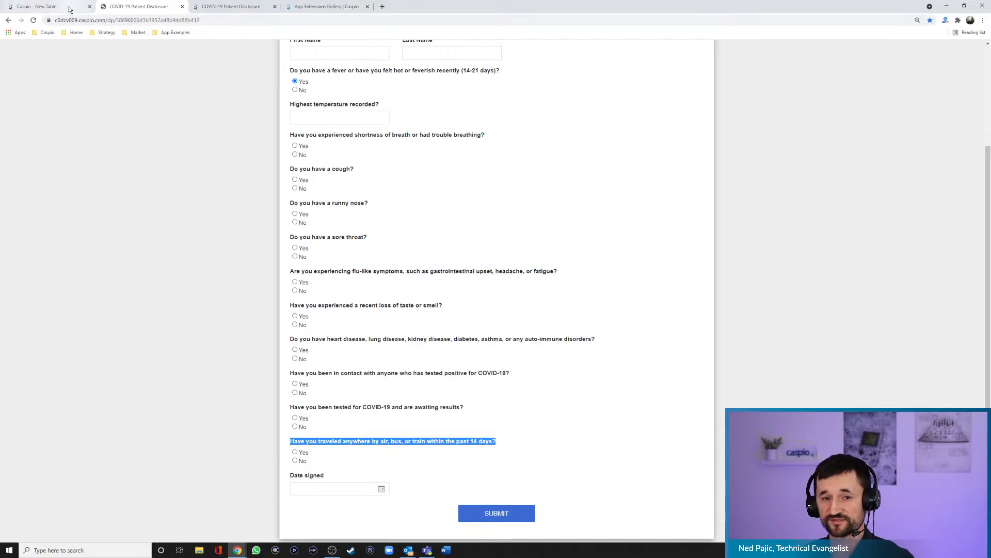
click(37, 6)
click(332, 311)
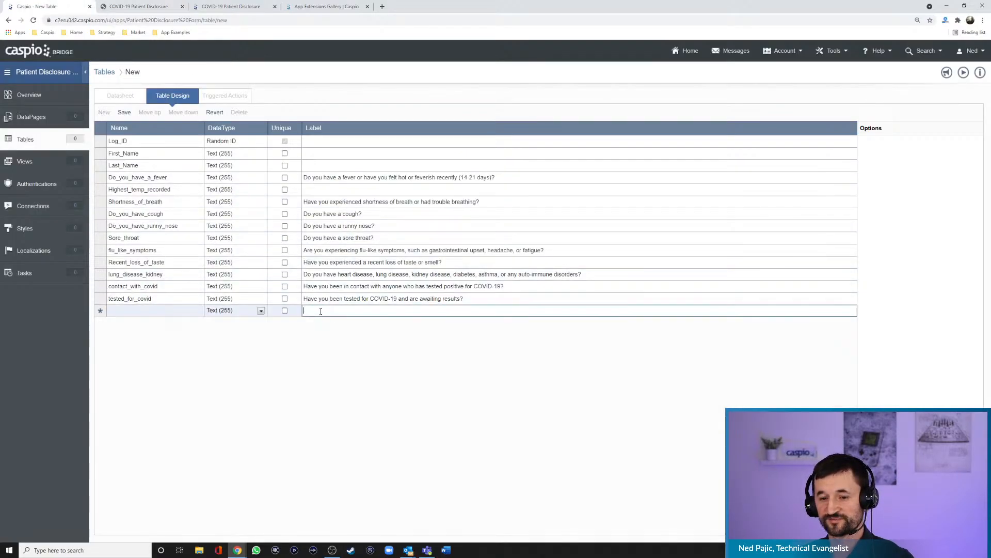
key(ctrl+v)
click(165, 310)
text(ha)
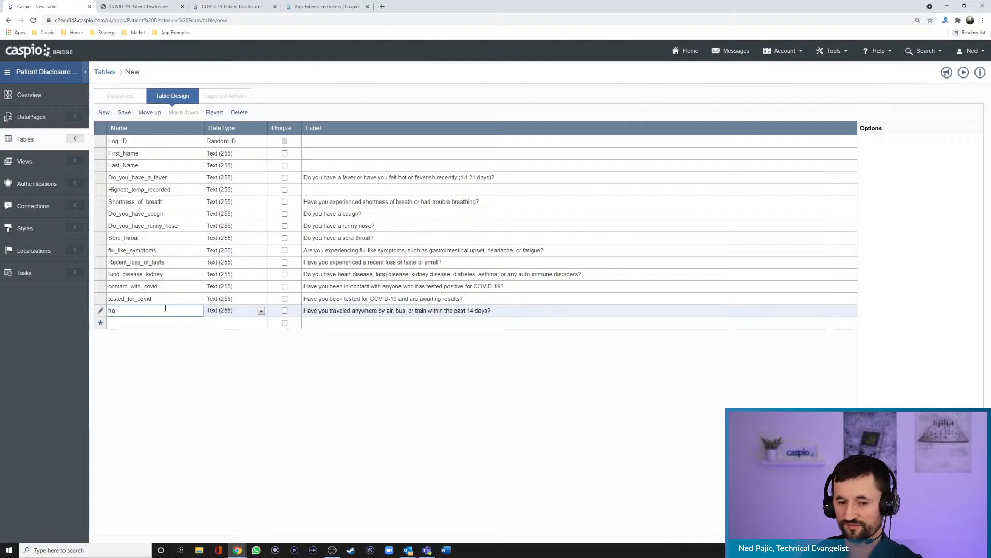
text(ve_you_traveled)
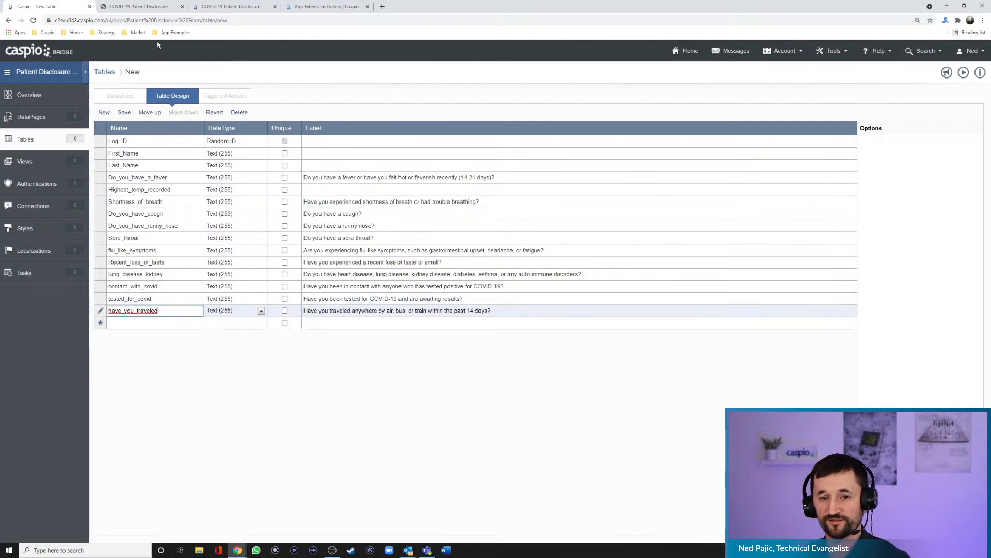
- Add a field named Date_signed with the Date/Time data type for the form's signing date
click(150, 8)
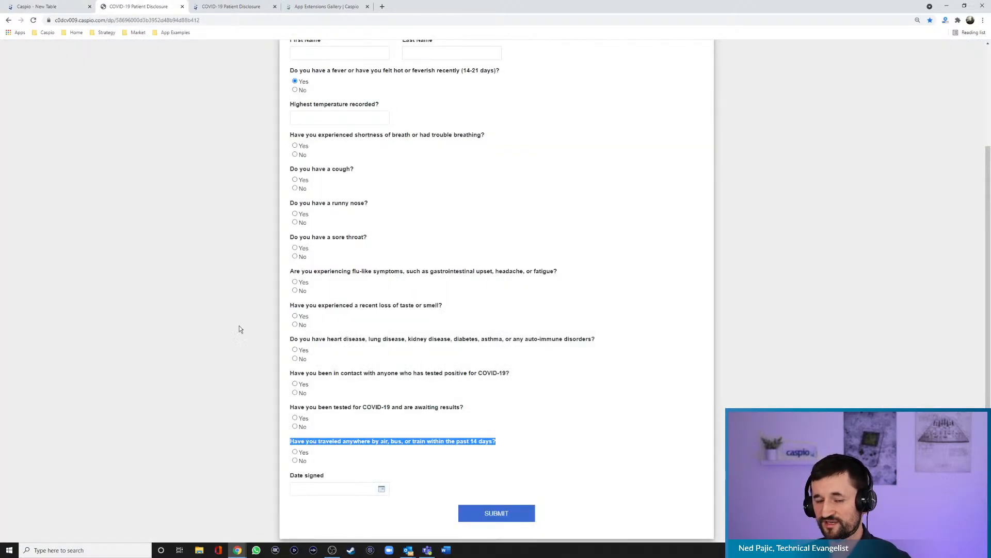
click(47, 6)
click(148, 323)
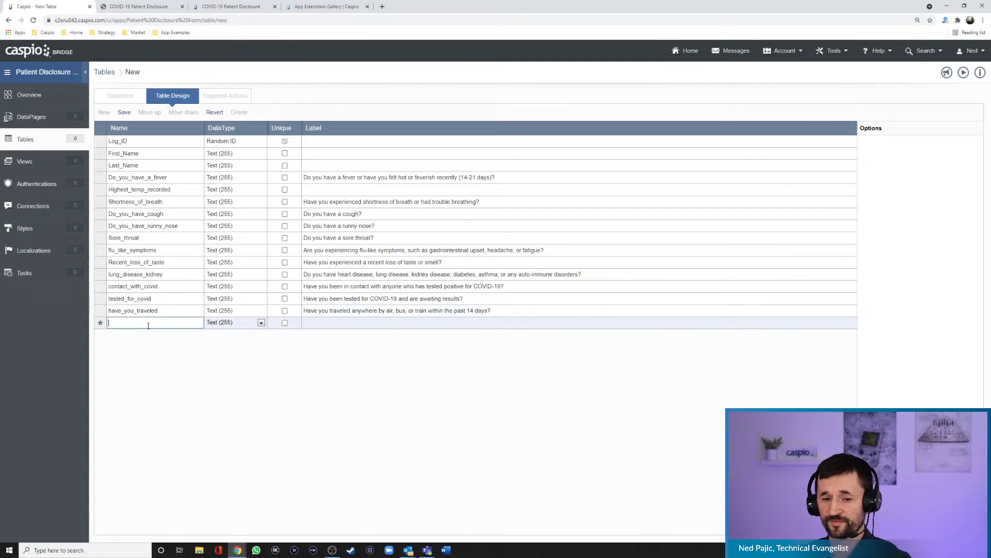
text(Date_signed)
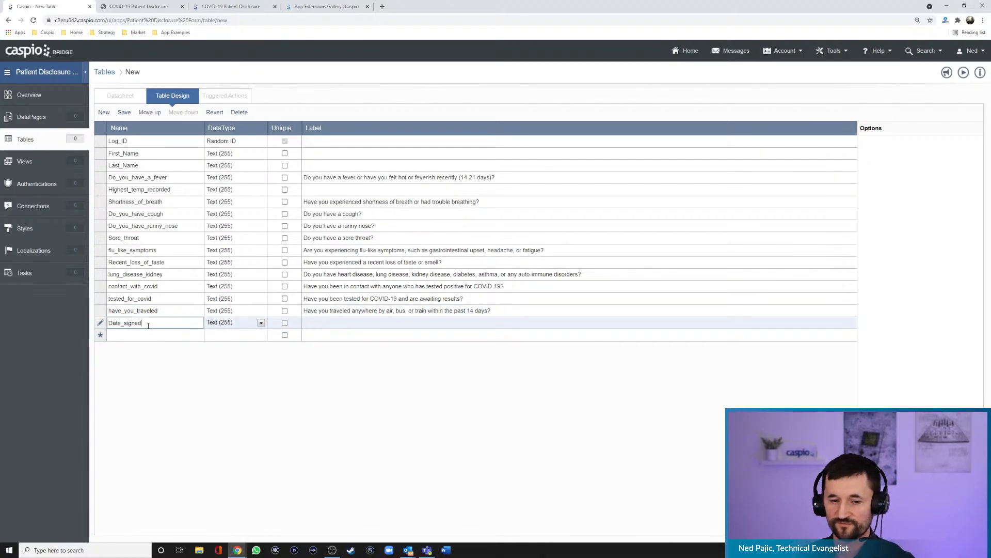
click(236, 325)
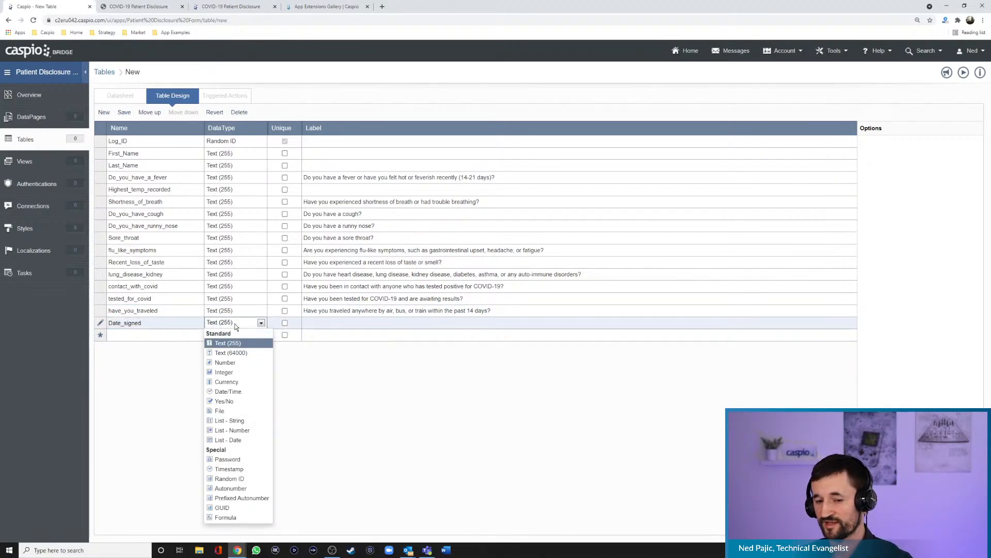
click(228, 391)
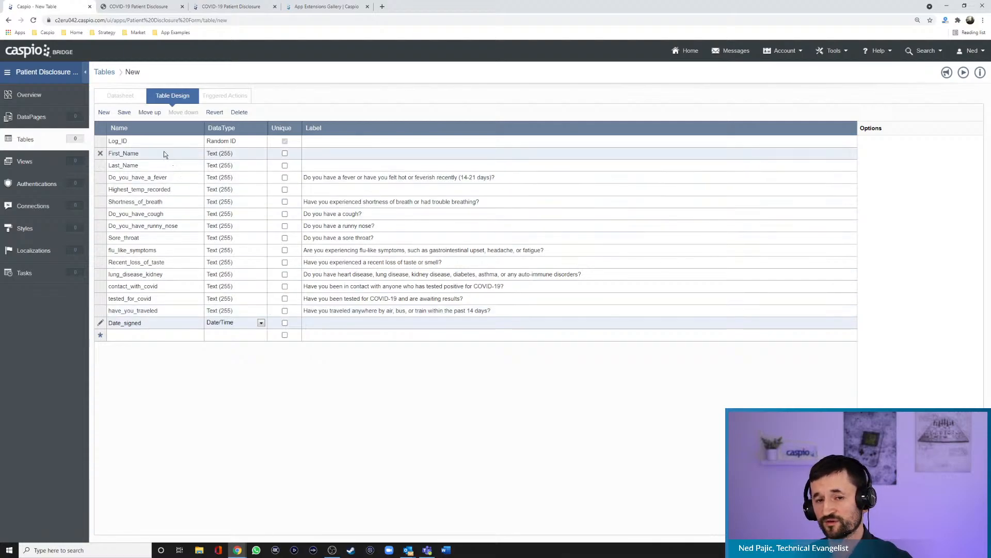
- Save the new table as livestream_tbl_covid_symptoms and open its datasheet
click(124, 113)
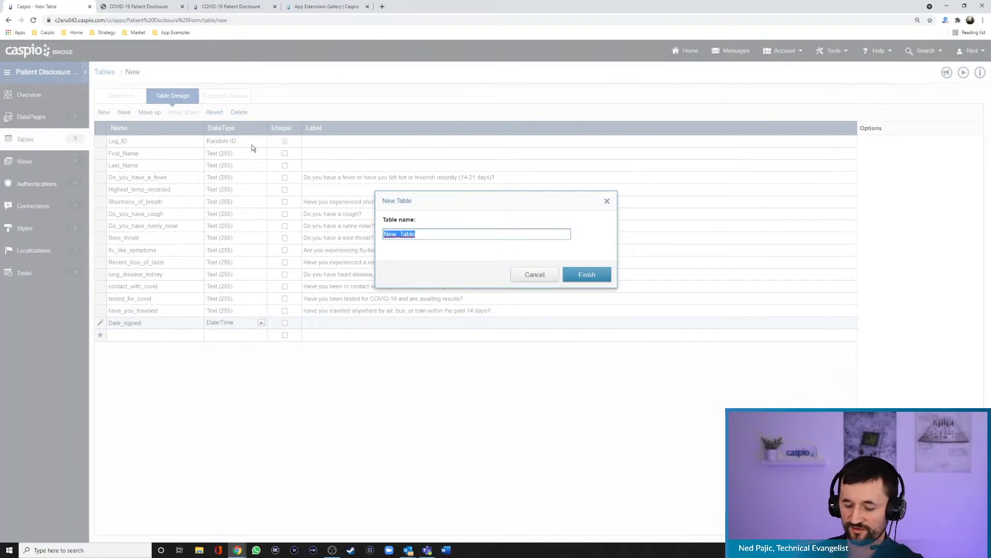
text(lives)
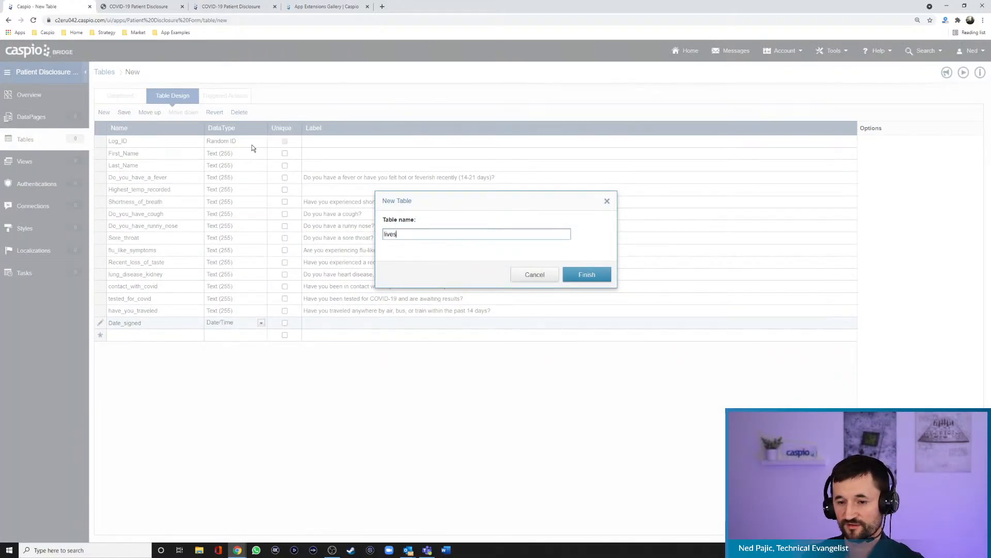
text(tream_tbl_cov)
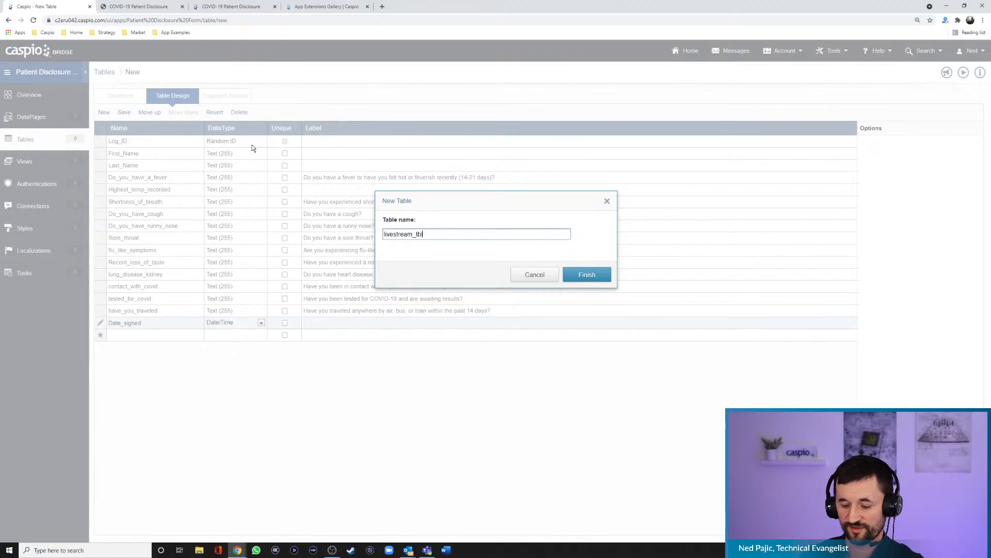
key(BackSpace)
text(vid)
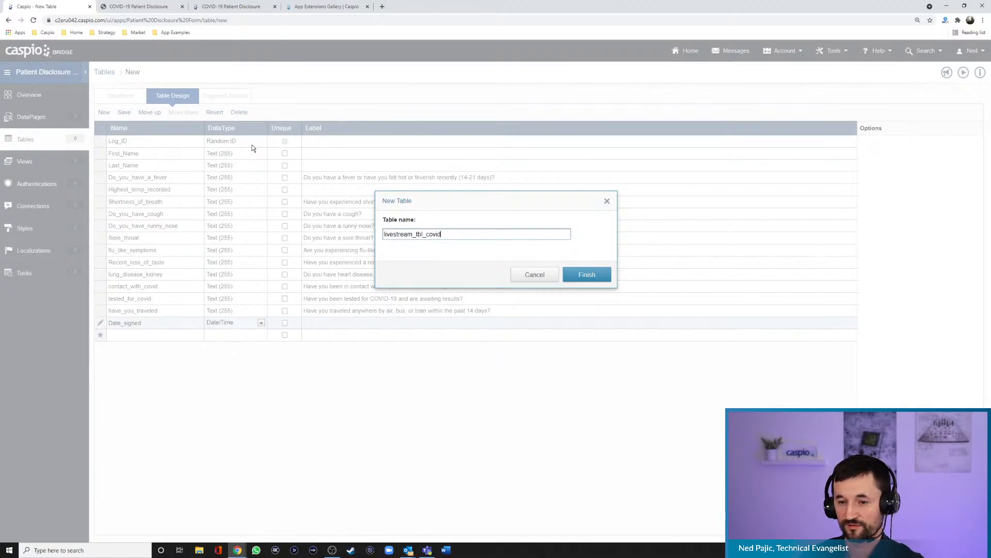
text(_symptoms)
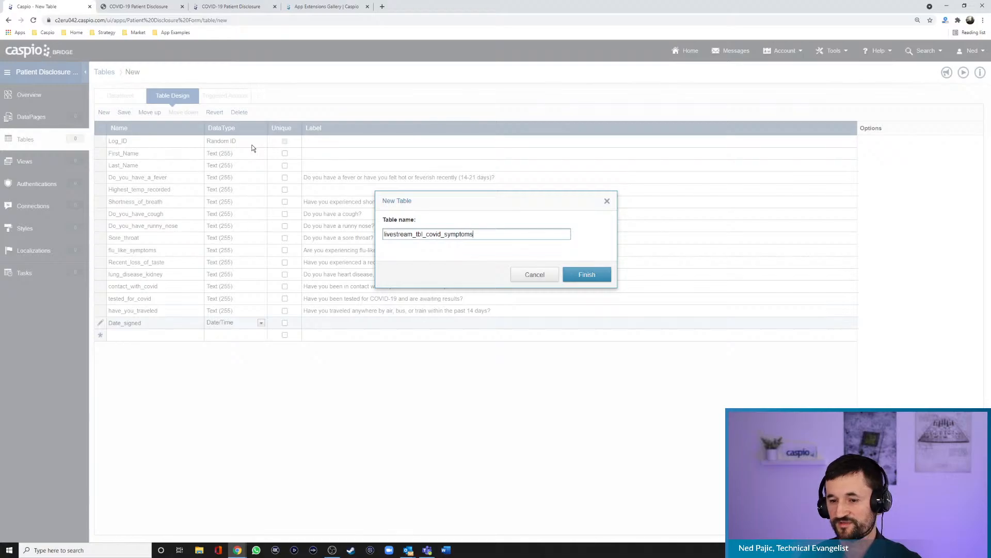
click(586, 275)
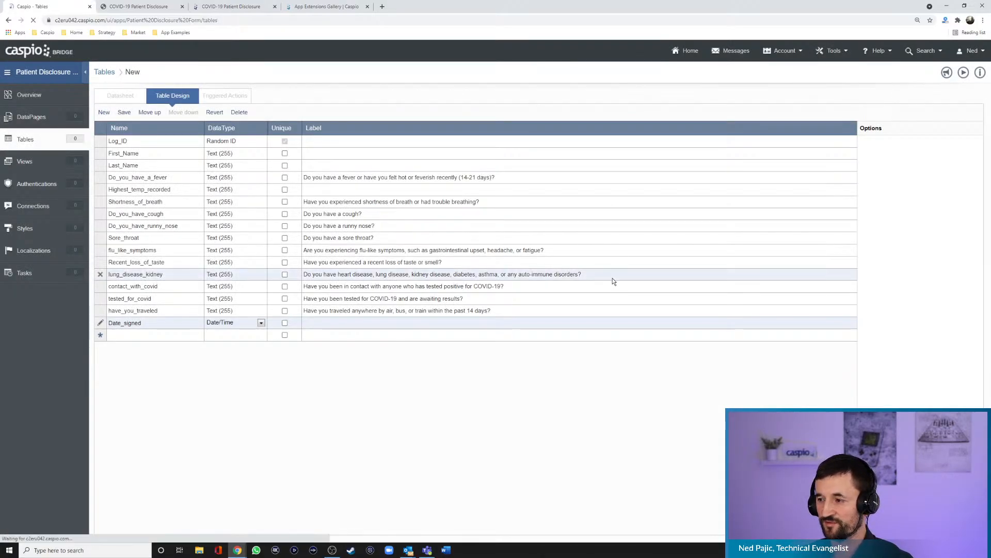
click(154, 121)
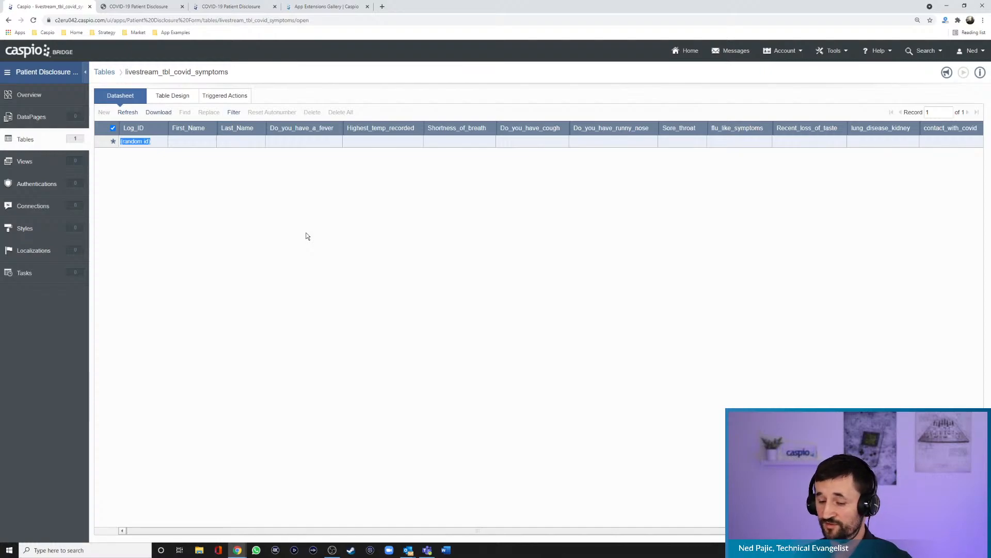
- Start creating a new DataPage in the Patient Disclosure Form app
click(34, 119)
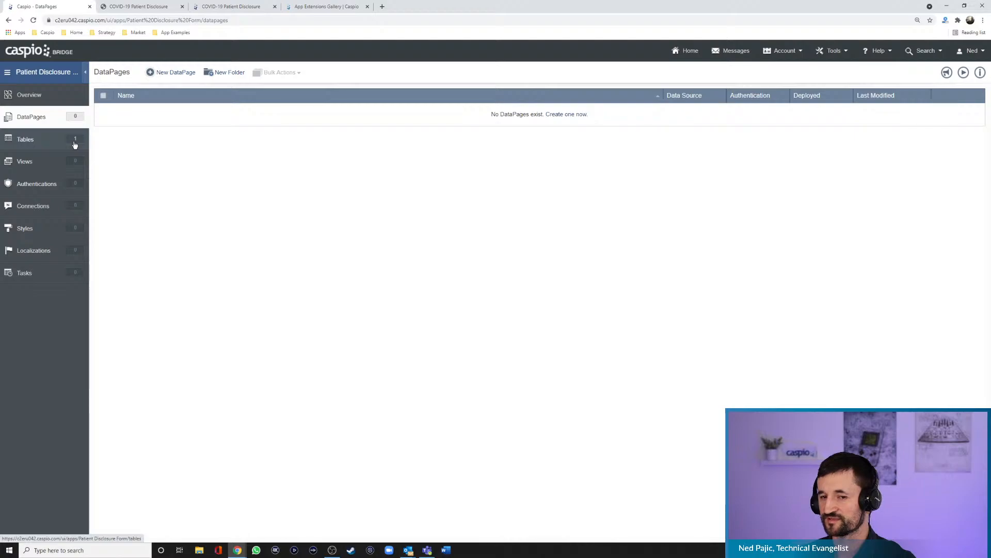
click(175, 73)
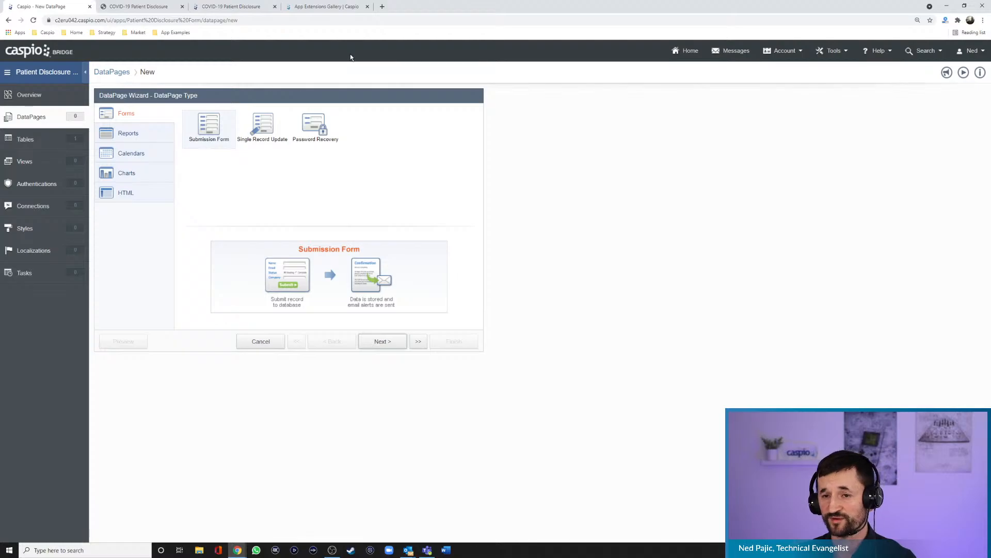
- Open the bookmarked Patient Registration Form app example in a new browser tab
click(382, 7)
click(173, 32)
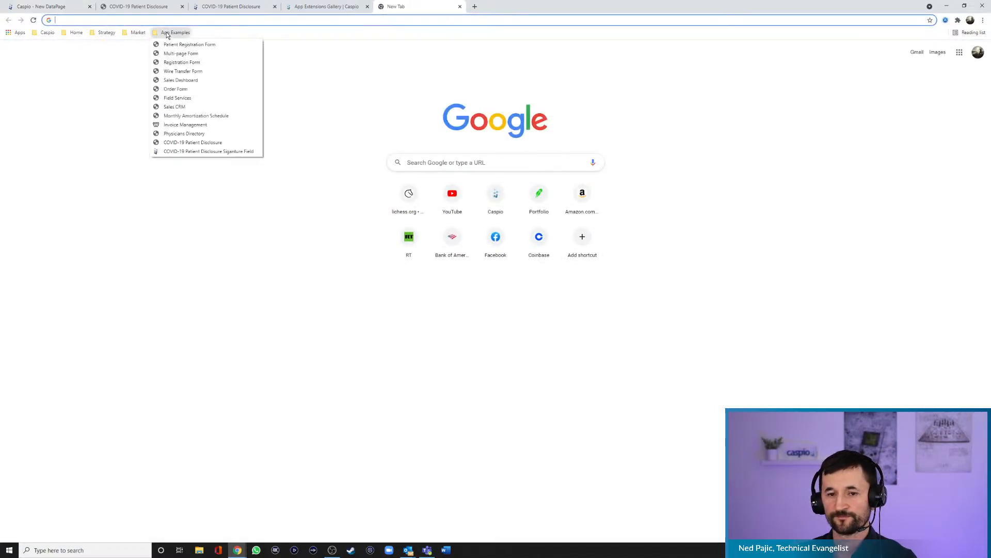
click(172, 43)
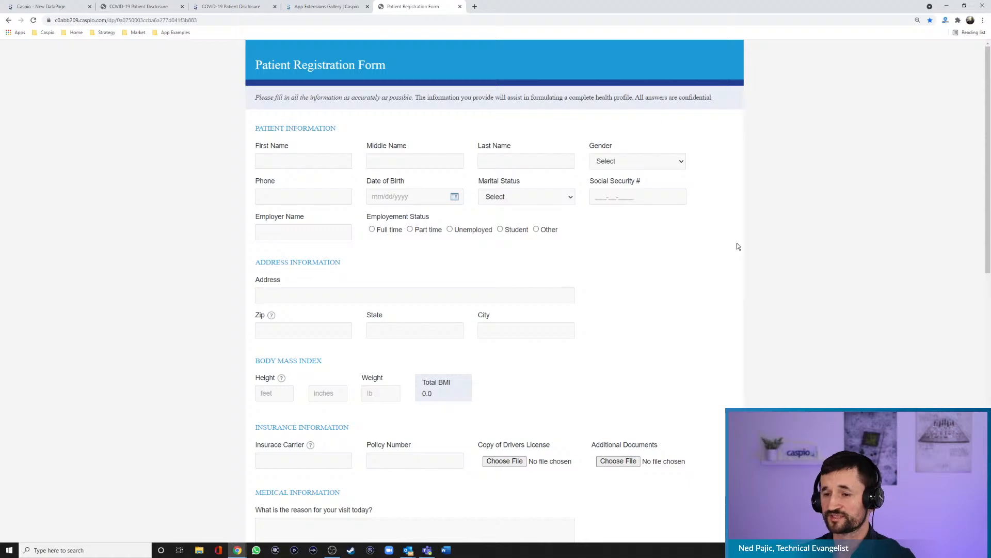
- Preview the example form's Gender choices and Date of Birth calendar, and try the employment status options Student and Other
click(681, 162)
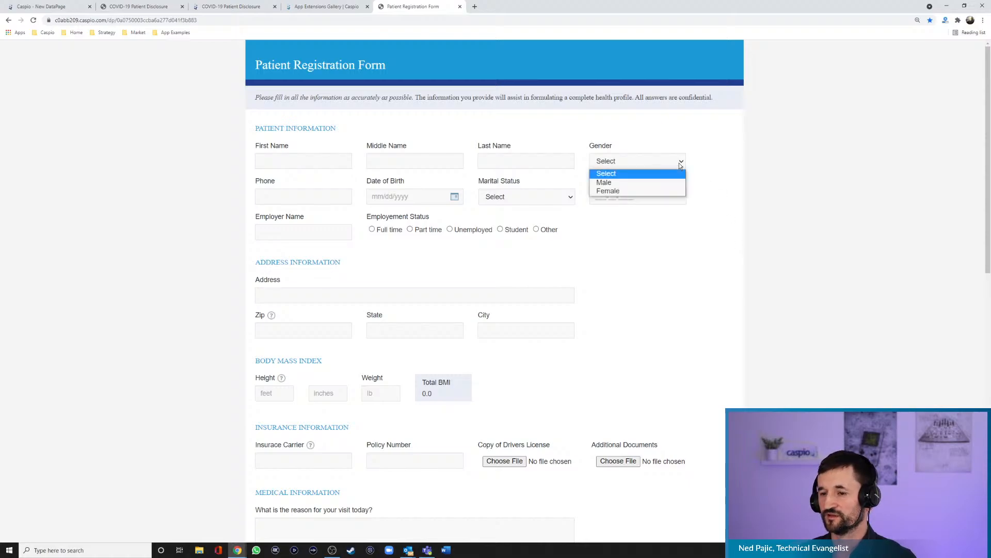
click(702, 165)
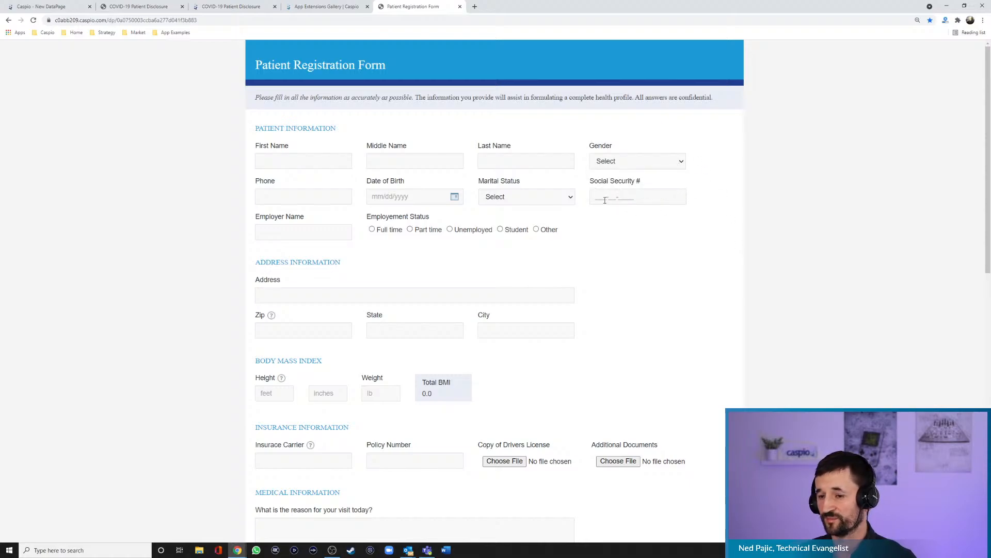
click(456, 199)
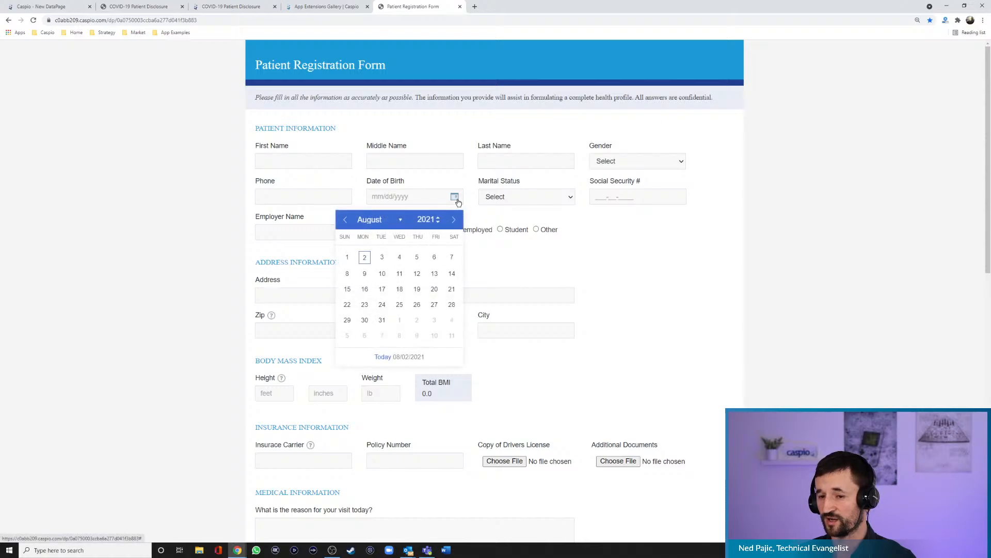
click(505, 214)
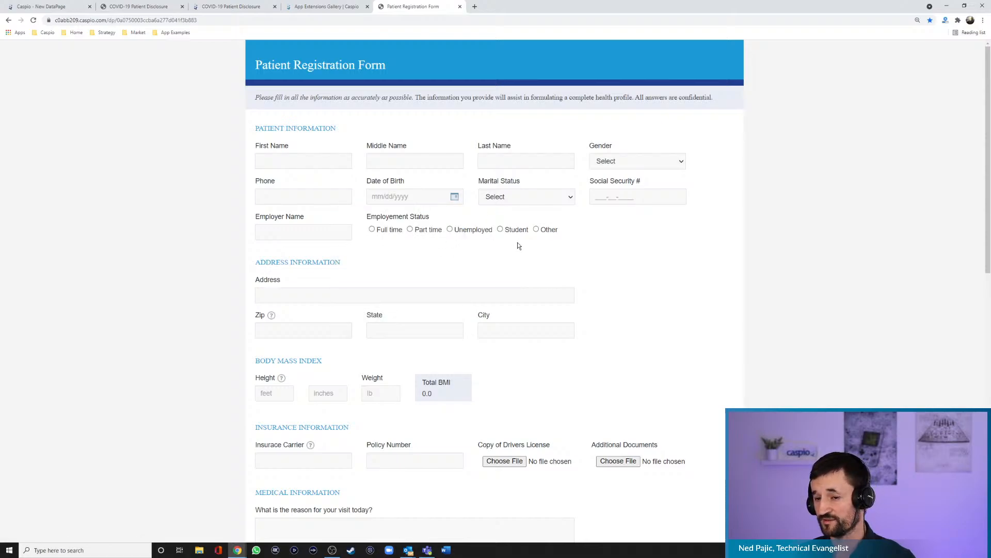
click(500, 229)
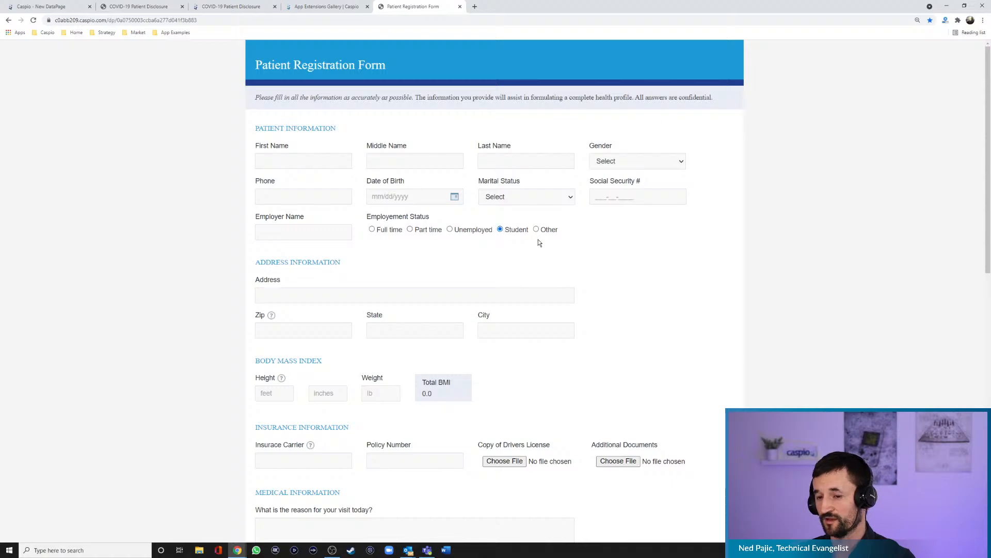
click(537, 230)
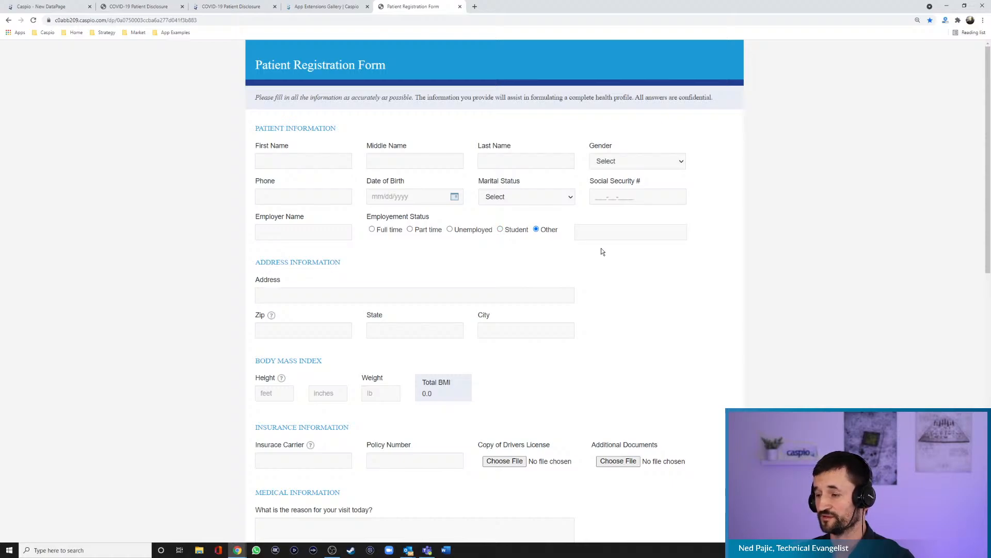
- Fill in the address section's Zip field by choosing the suggested code 90006
scroll(610, 251, down, 3)
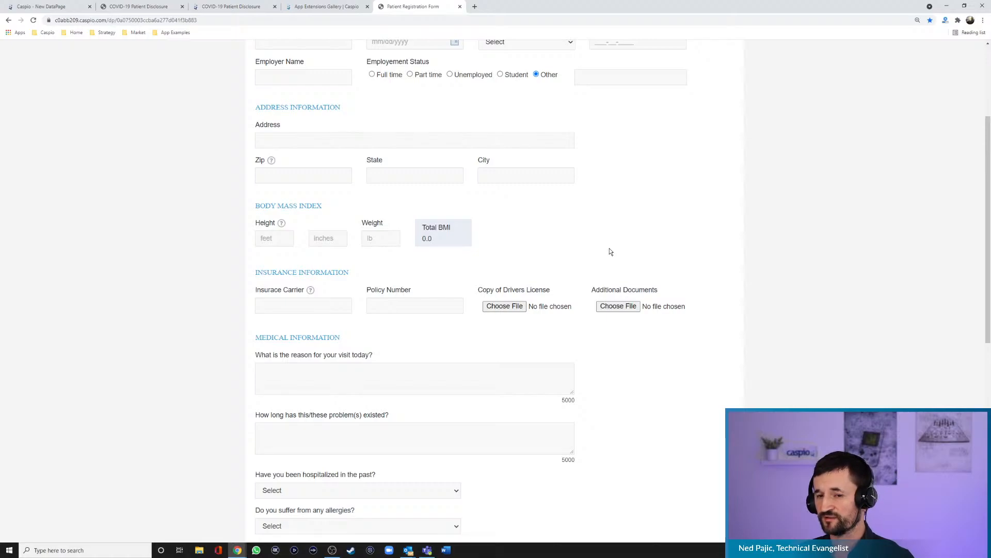
click(322, 179)
text(9)
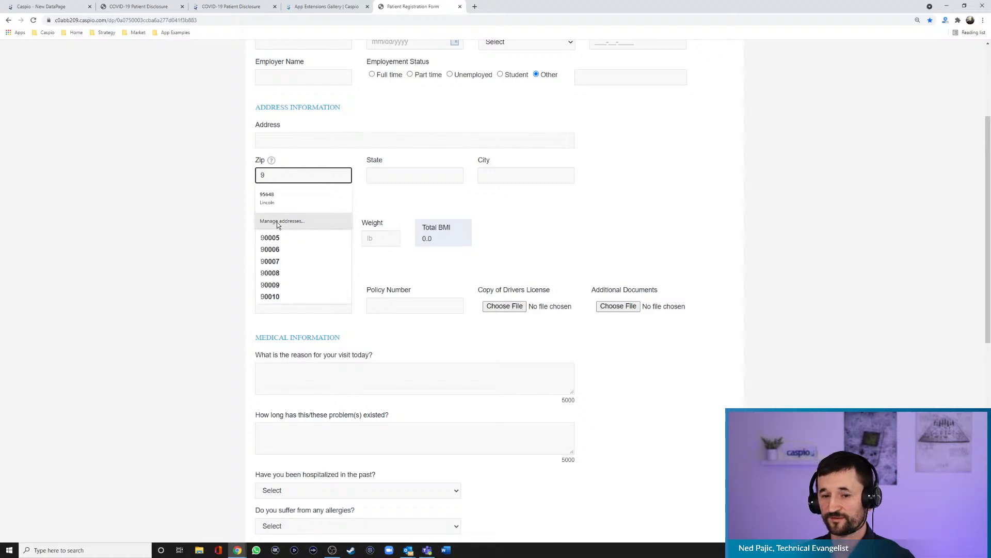
click(277, 250)
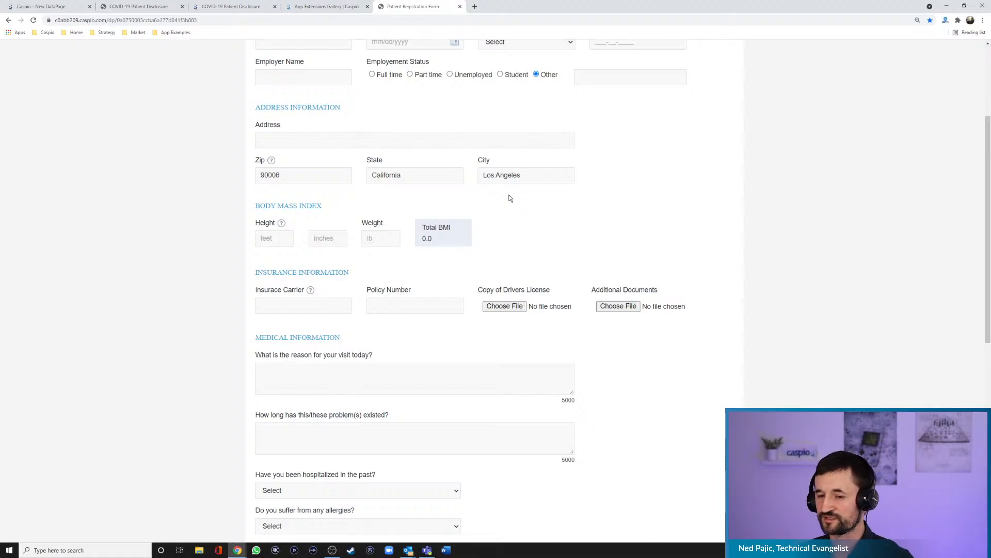
- Enter a height of 6 feet 0 inches and a weight of 175 lb in the Body Mass Index section
click(279, 238)
text(6)
key(Tab)
text(0)
key(Tab)
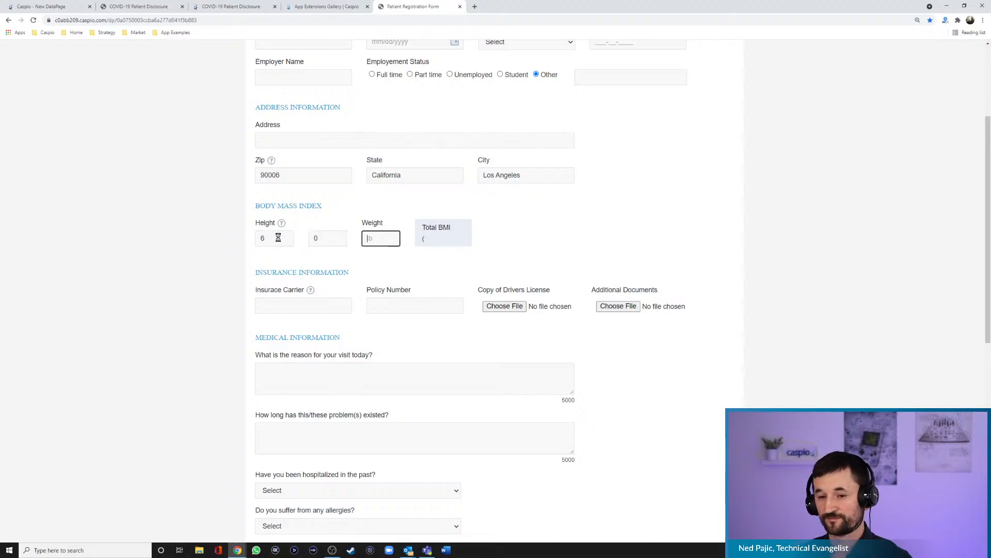
text(175)
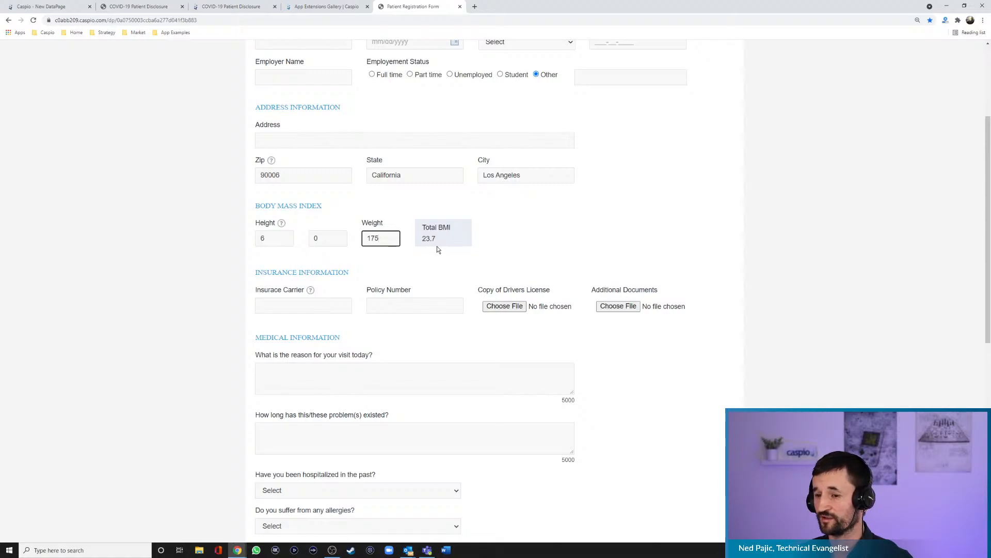
- Shrink the text box for the reason for today's visit and look over the rest of the Medical Information section
scroll(624, 222, down, 4)
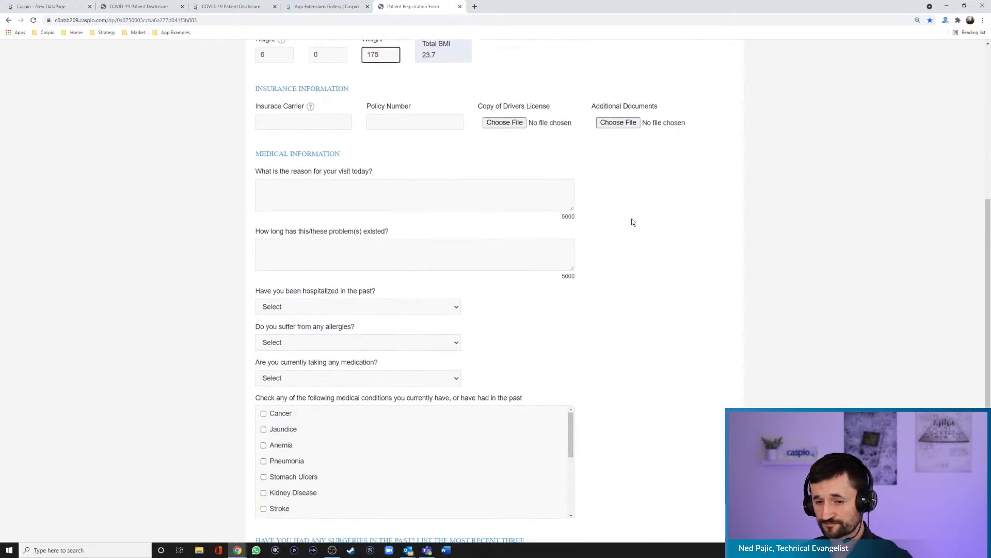
mouse_move(572, 198)
mouse_down()
mouse_move(577, 258)
mouse_move(574, 185)
mouse_up()
click(592, 191)
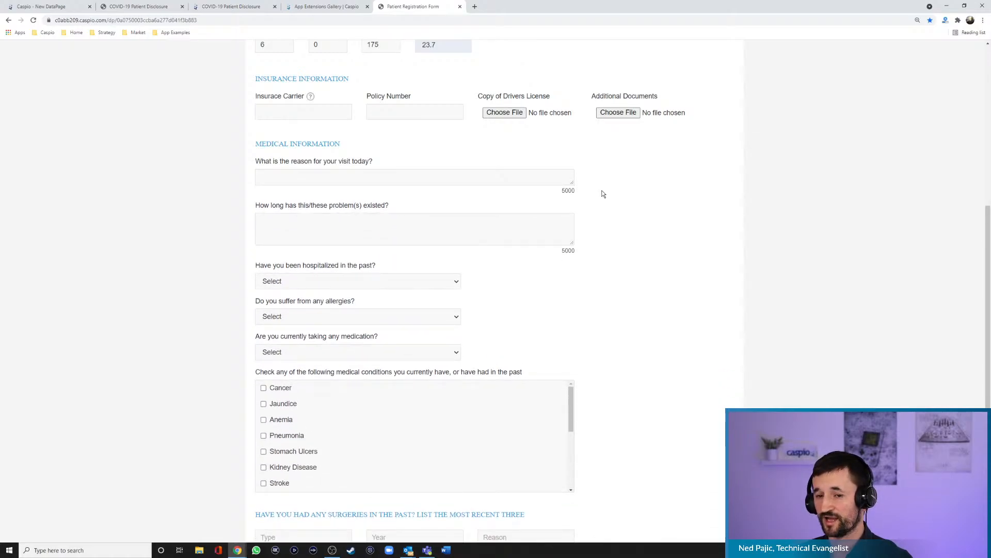
scroll(626, 195, down, 2)
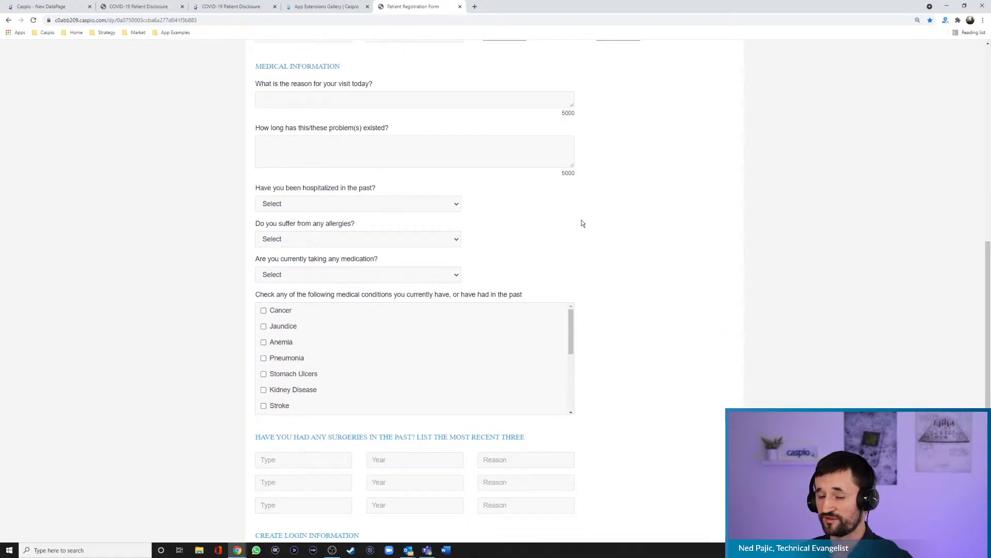
- Try the answer No for past hospitalization in the Medical Information section, and switch it to Yes
click(363, 205)
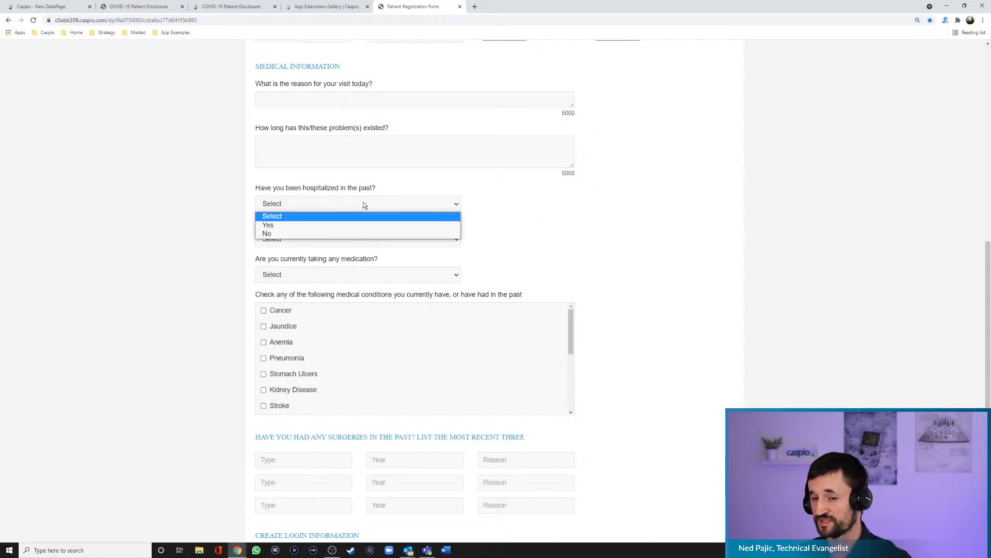
click(321, 232)
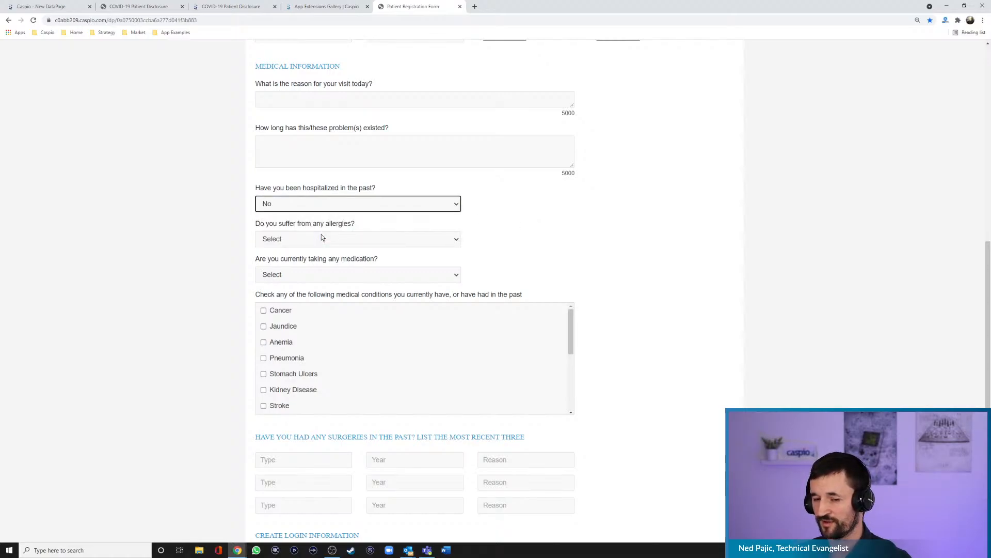
click(318, 202)
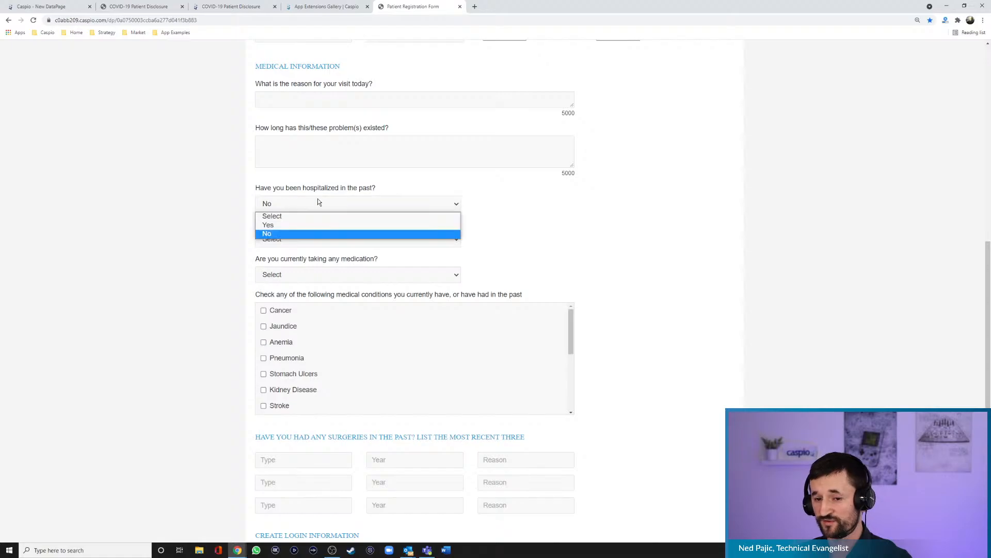
click(312, 225)
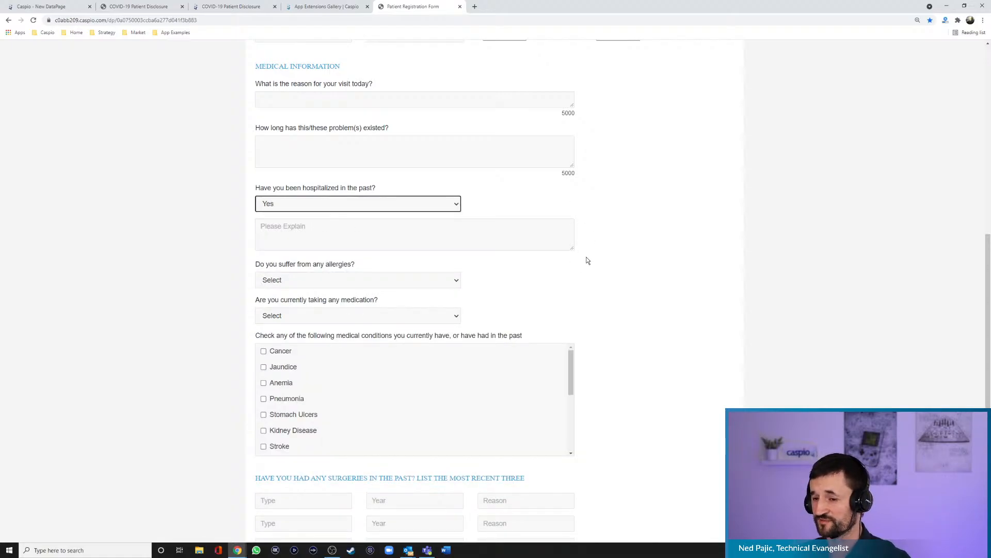
- Look over the rest of the patient registration form, including the medical conditions, past surgeries and login information sections
scroll(599, 253, down, 2)
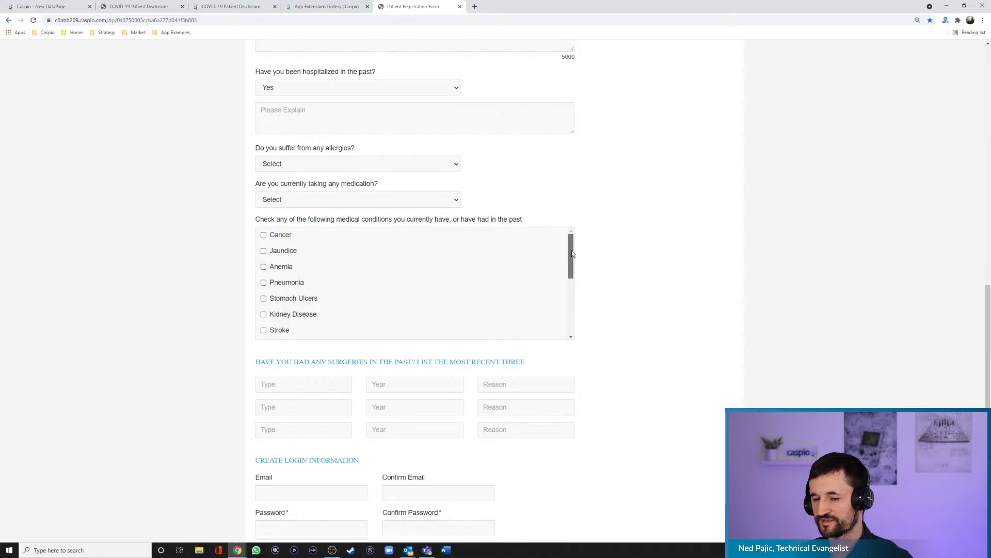
mouse_move(571, 250)
mouse_down()
mouse_move(569, 274)
mouse_move(571, 243)
mouse_up()
scroll(633, 261, down, 1)
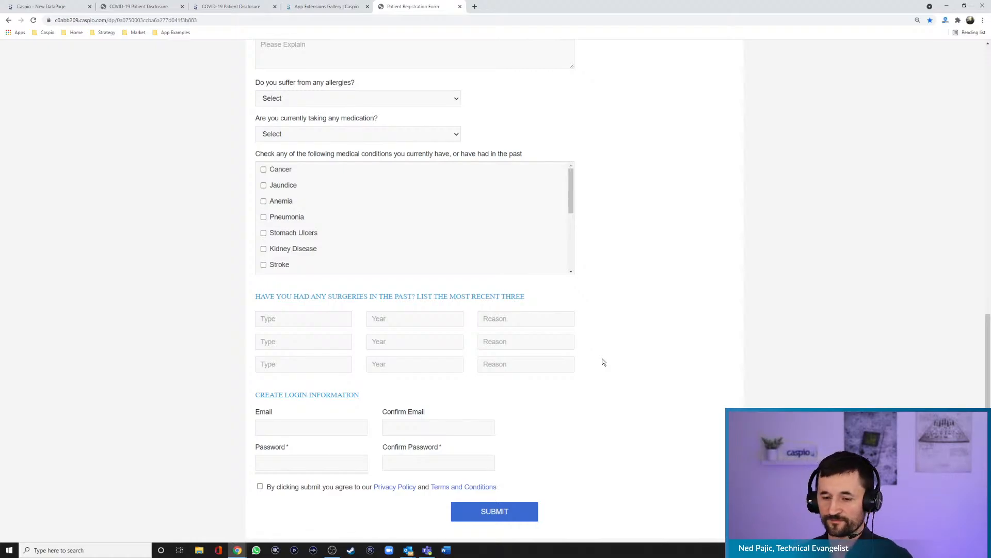
scroll(615, 315, up, 15)
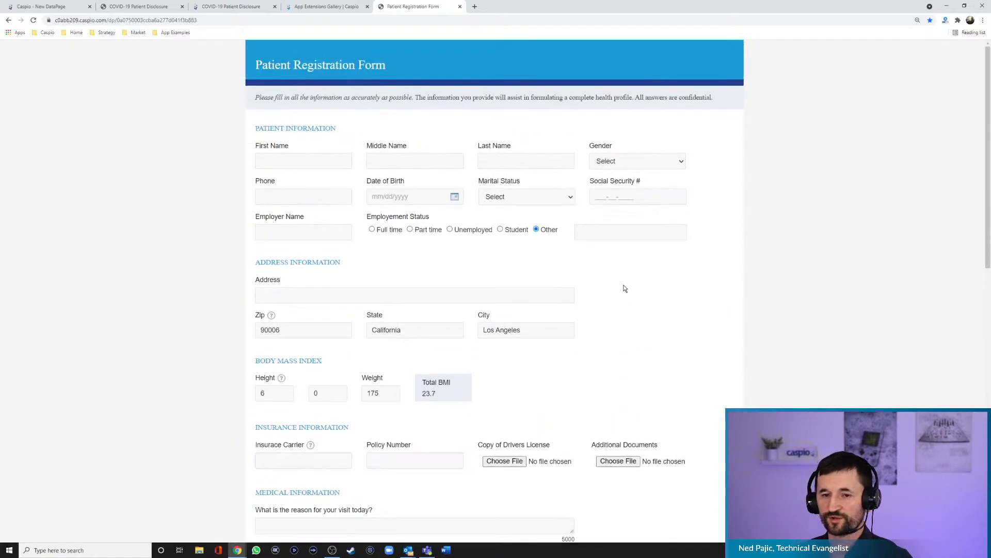
- Open the Multi-page Form example, acknowledge having read its introduction, and continue to the Business Information page
click(174, 32)
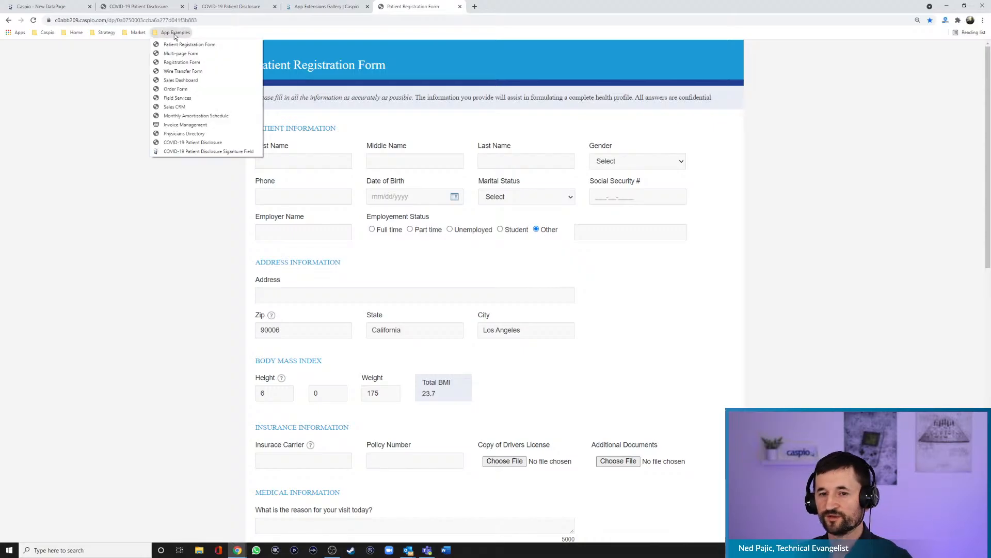
click(181, 53)
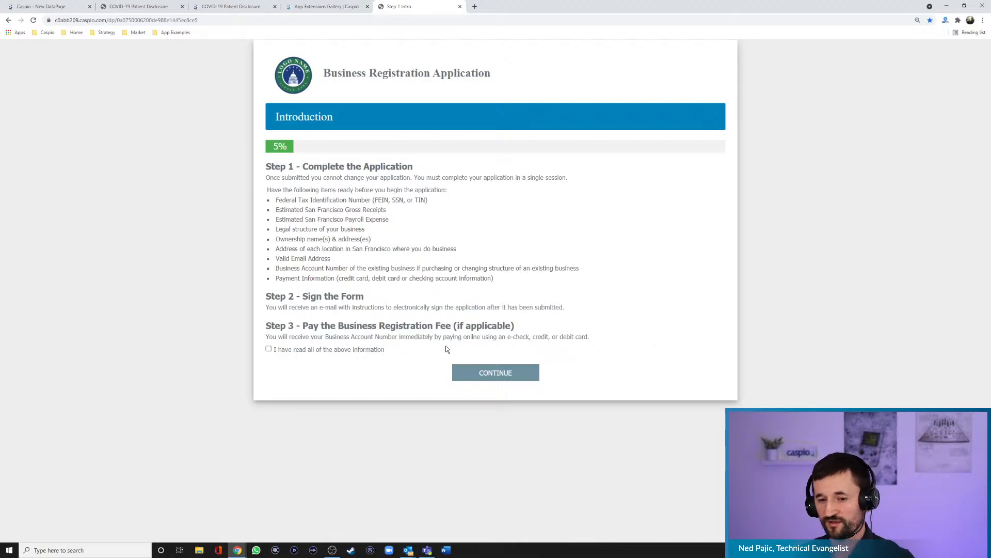
click(290, 352)
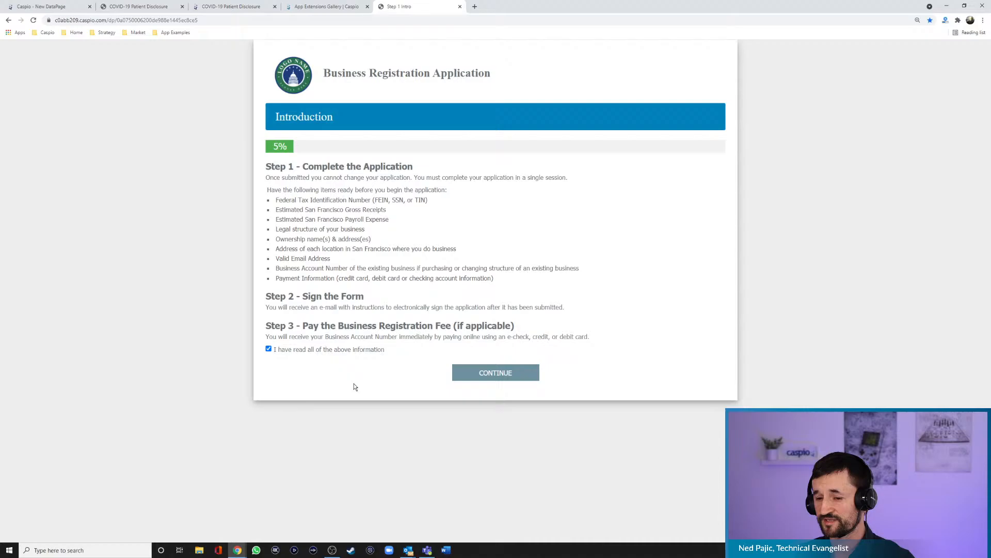
click(500, 379)
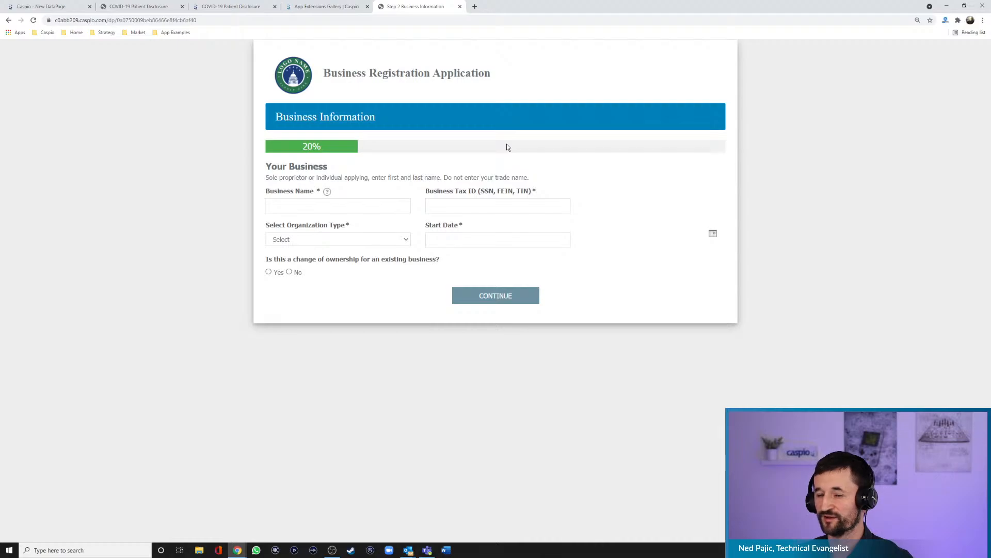
- Open the Order Form example, fill the billing first and last name with sample text, and mark shipping as same as billing
click(170, 34)
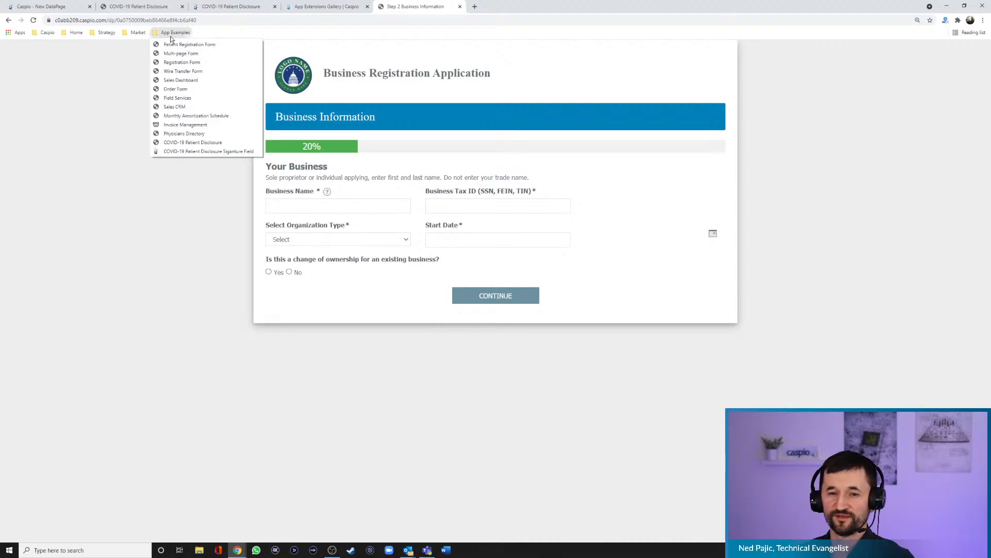
click(176, 89)
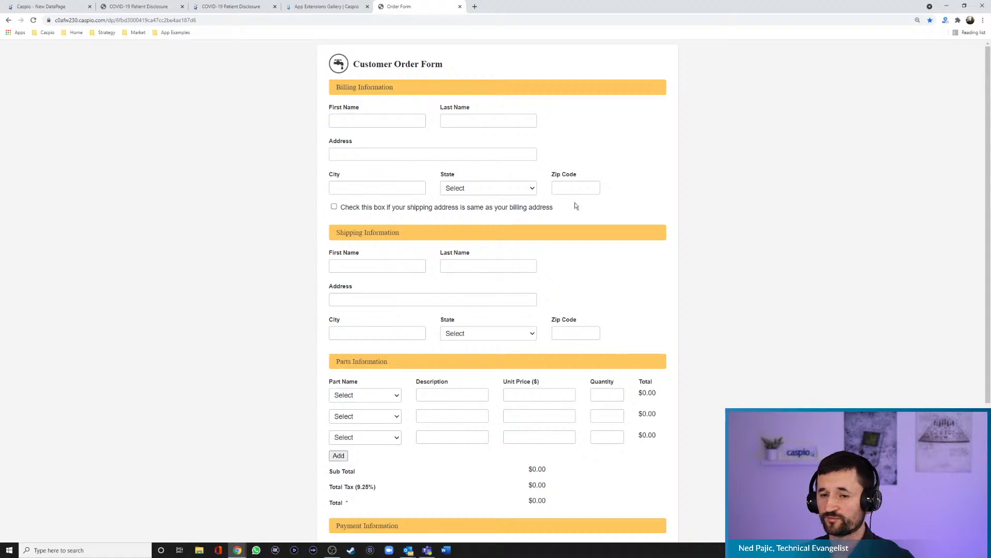
click(351, 119)
text(sdfads)
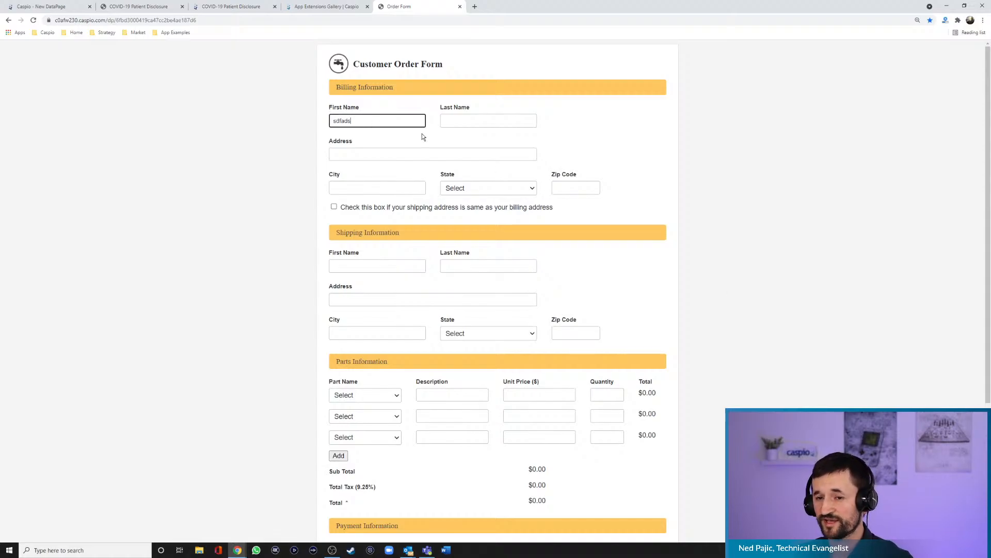
click(465, 123)
text(sdafasdfds)
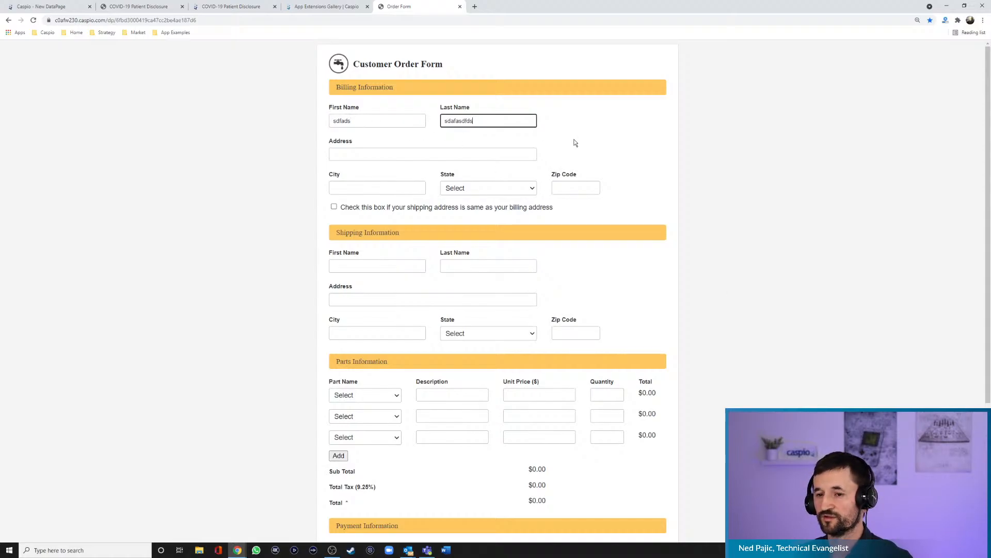
click(334, 207)
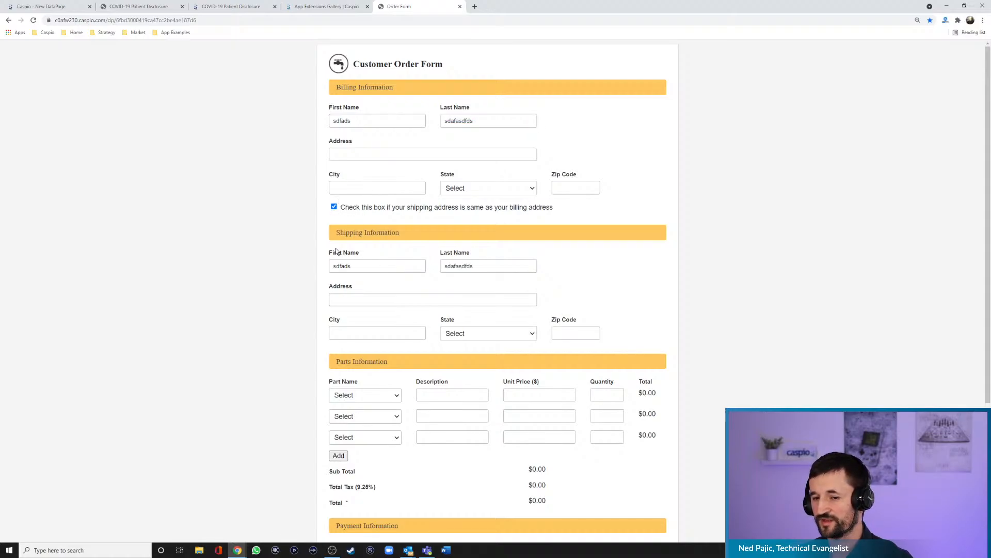
- Order CVP Pipe in the first parts row with a quantity of 5
scroll(326, 264, down, 3)
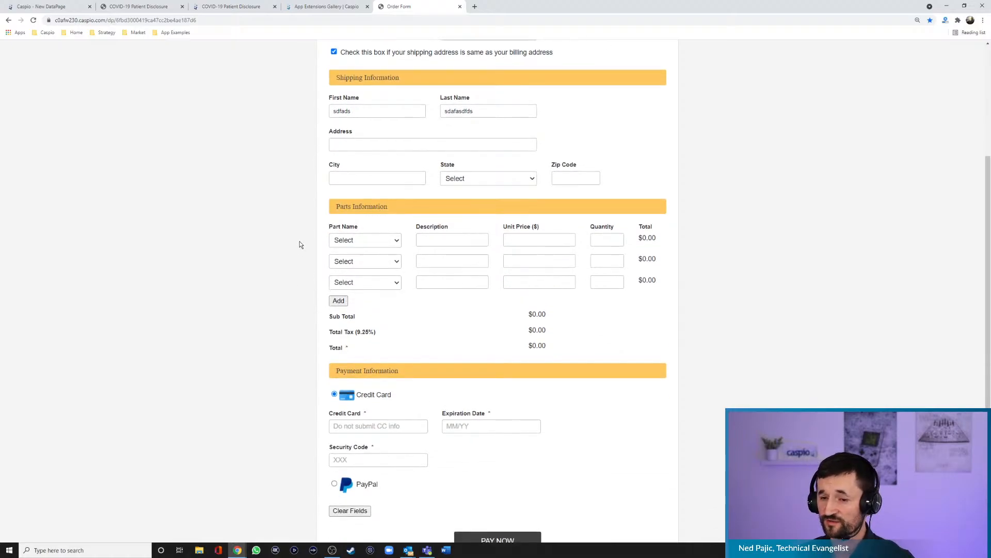
click(358, 240)
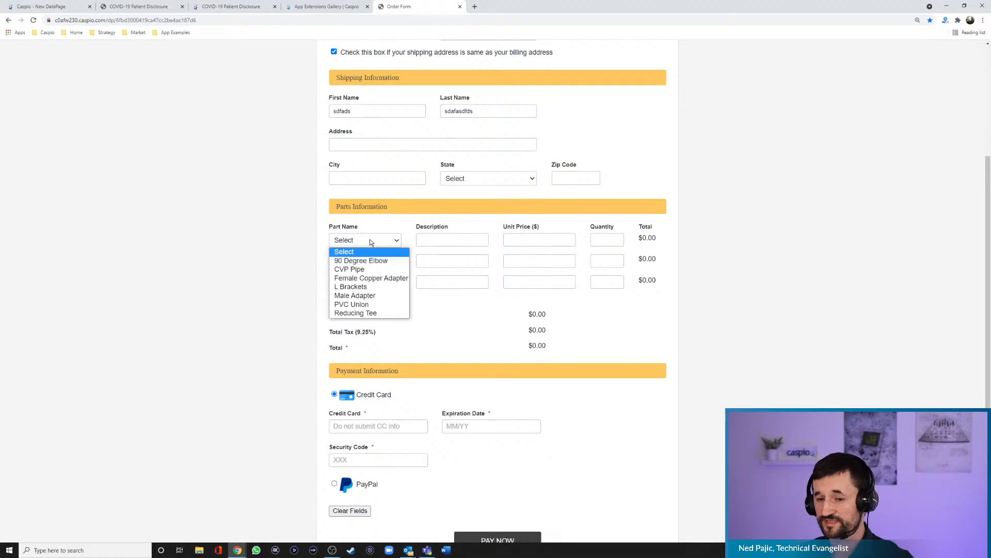
click(362, 270)
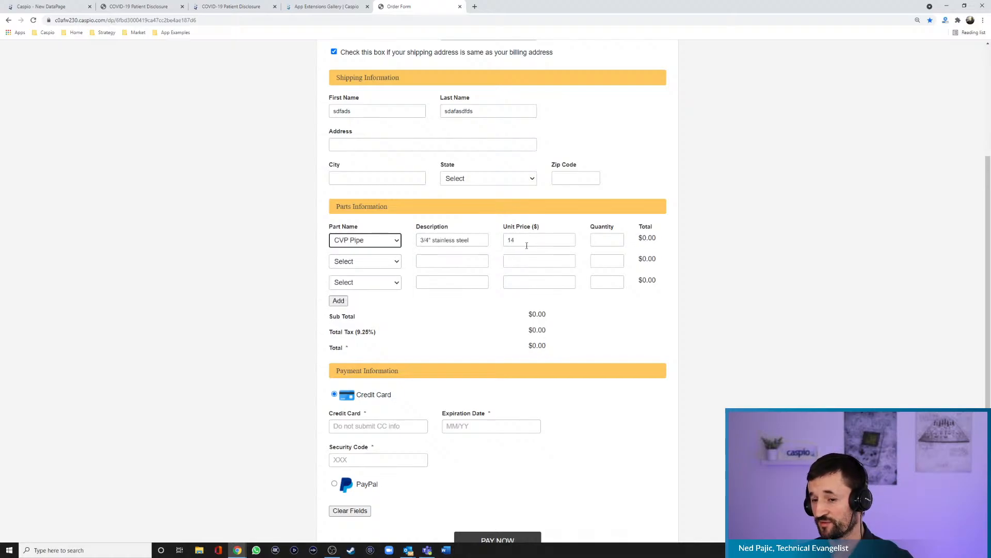
click(609, 239)
text(5)
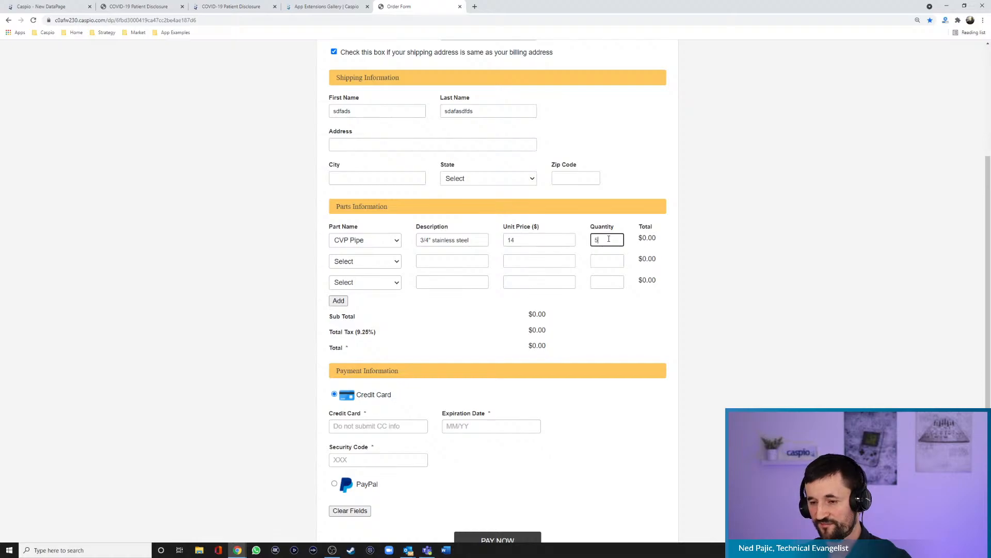
- Order Female Copper Adapter in the second parts row with a quantity of 6
click(366, 262)
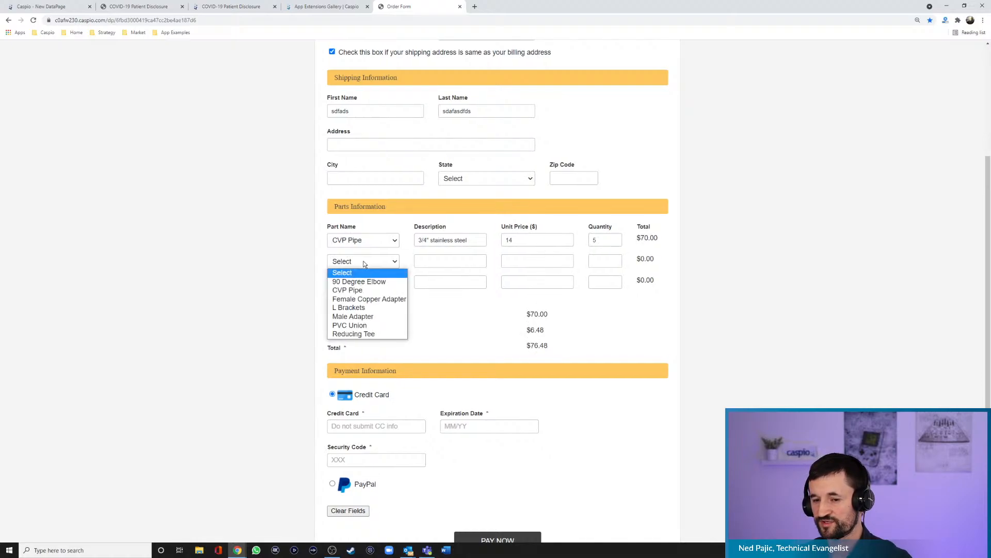
click(355, 299)
click(609, 262)
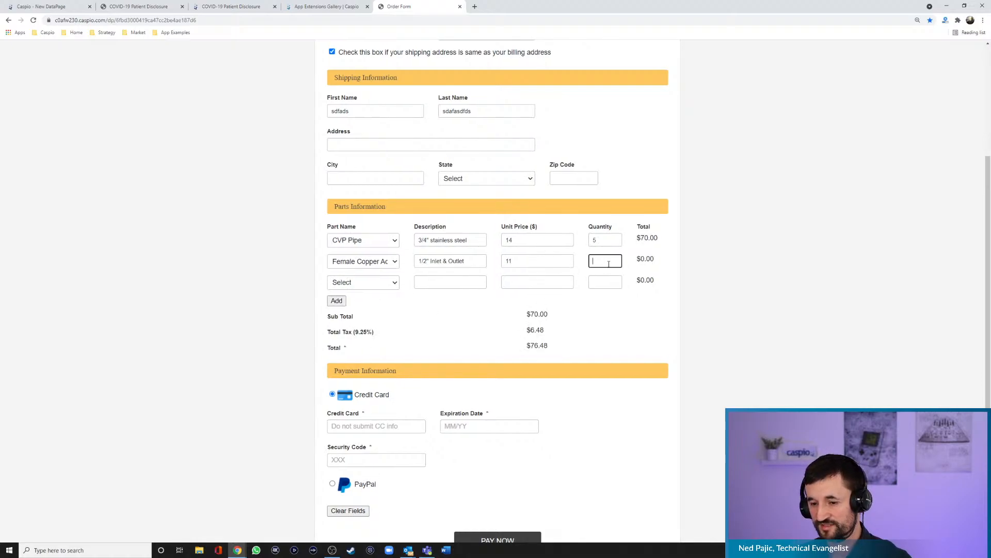
text(6)
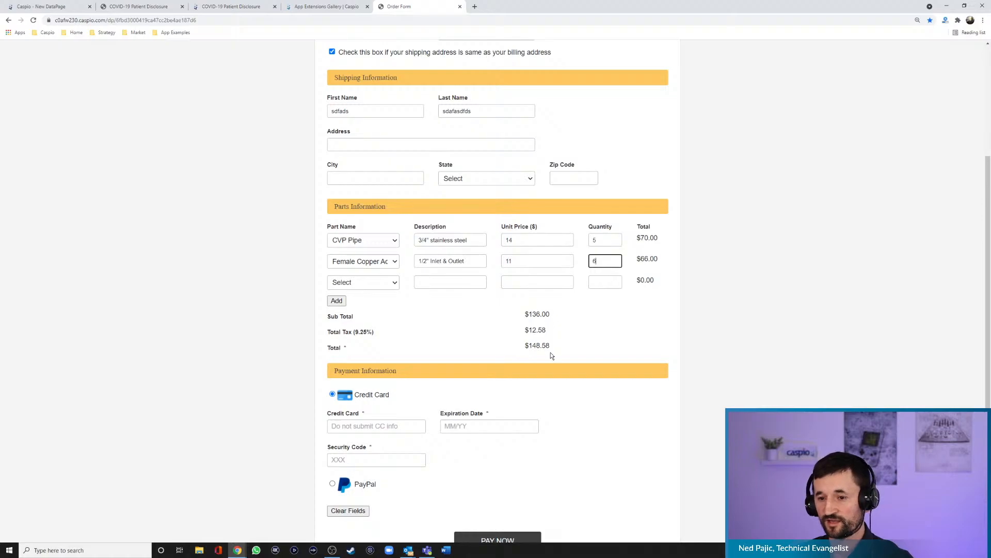
- Add two more part rows to the order form and look over its payment section
click(336, 301)
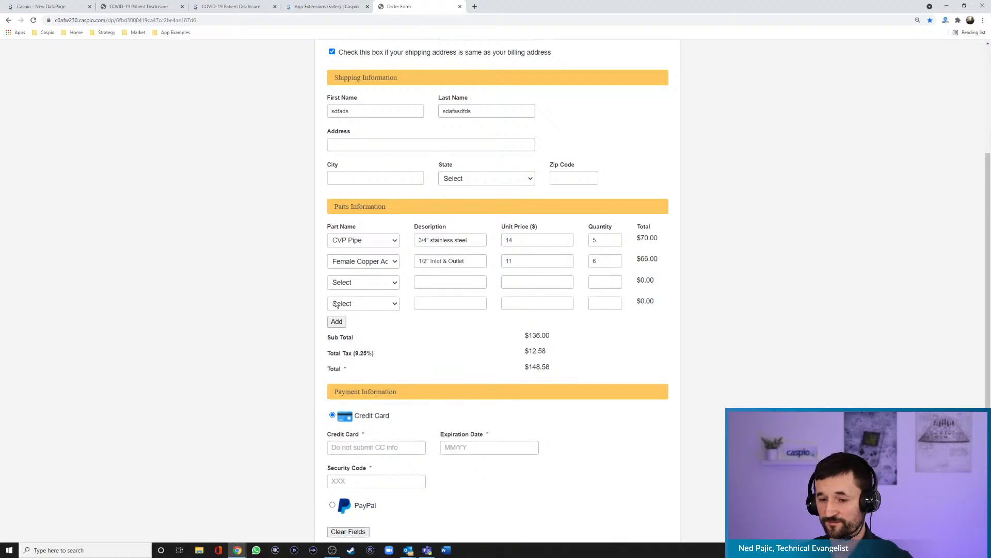
click(337, 322)
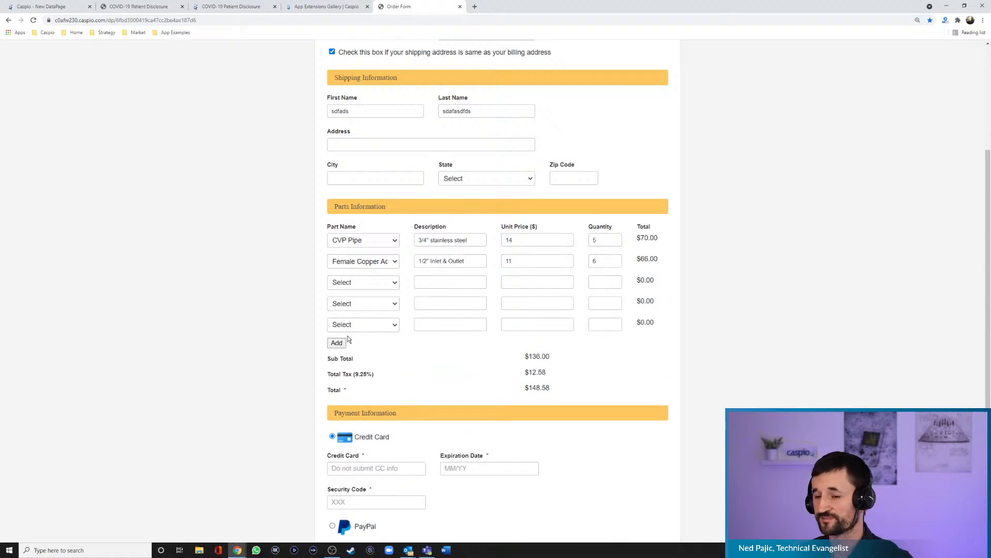
scroll(687, 372, down, 3)
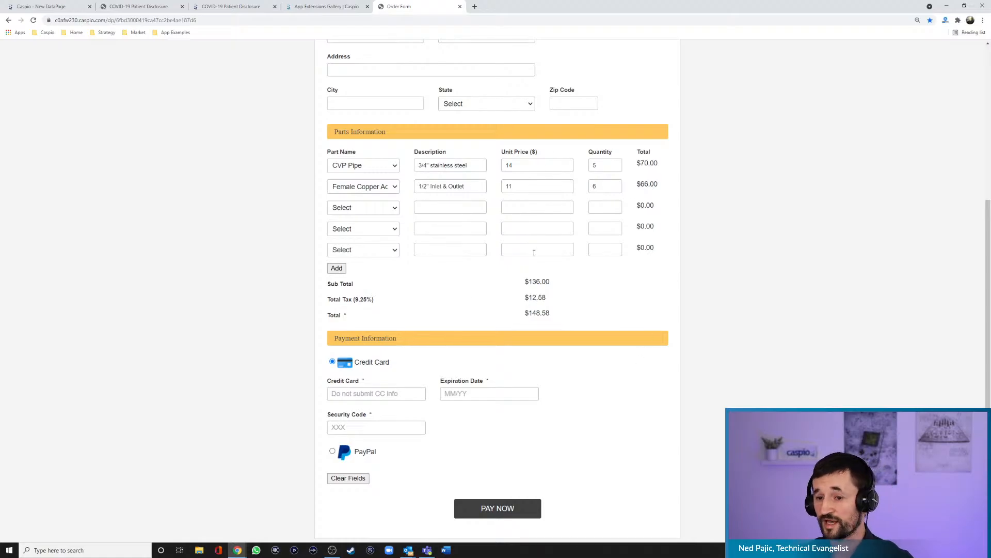
- Return to the Caspio DataPage wizard, review the report, calendar and chart DataPage types, and select the Pivot Table report
click(49, 7)
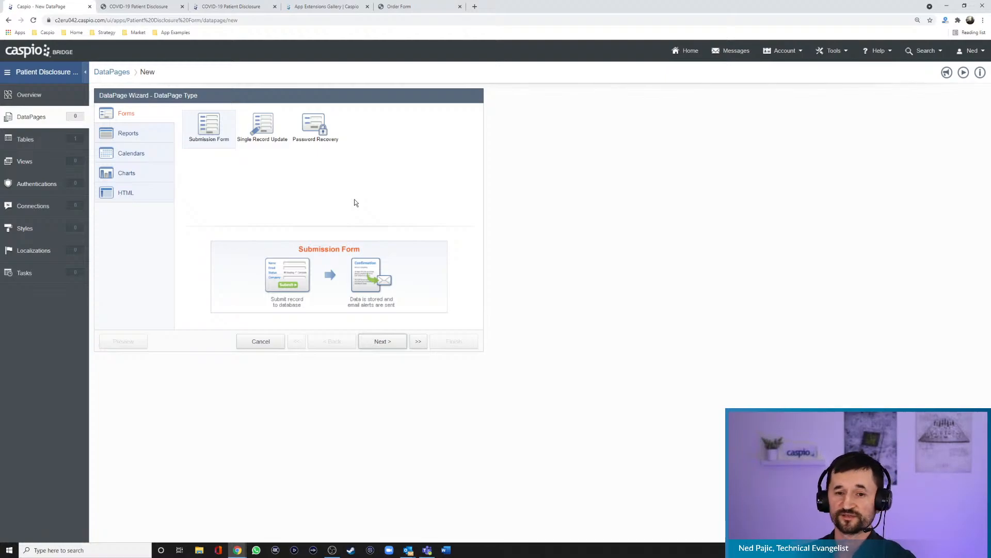
click(139, 136)
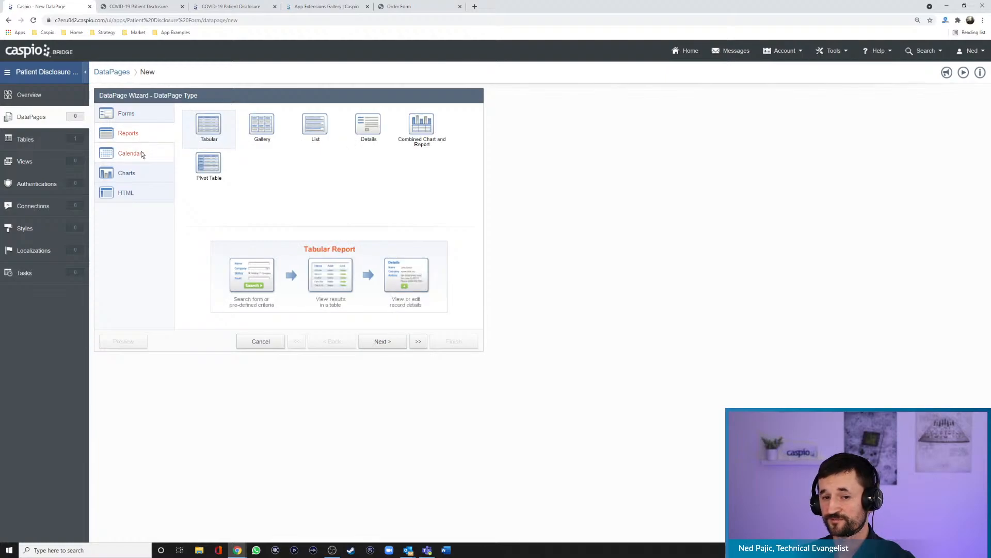
click(138, 156)
click(138, 174)
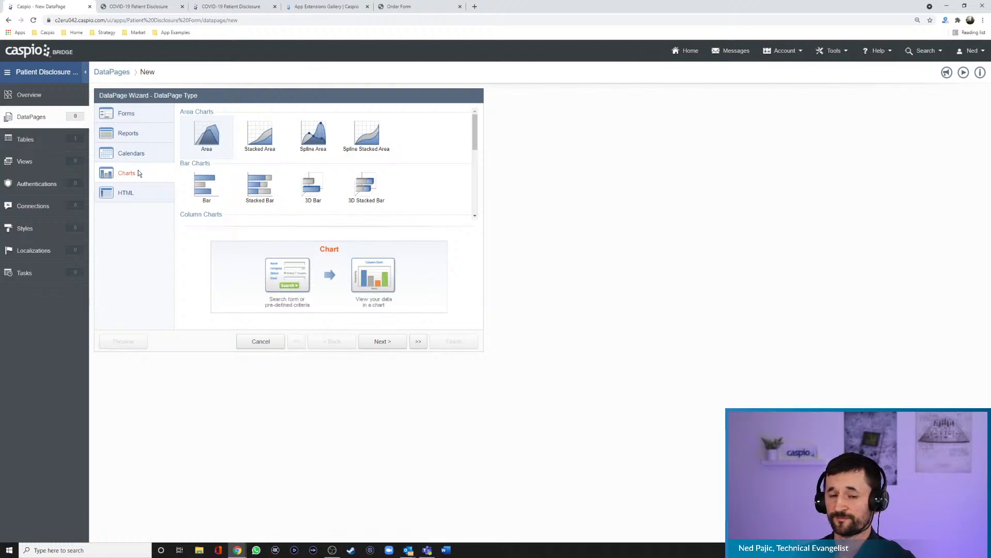
click(135, 134)
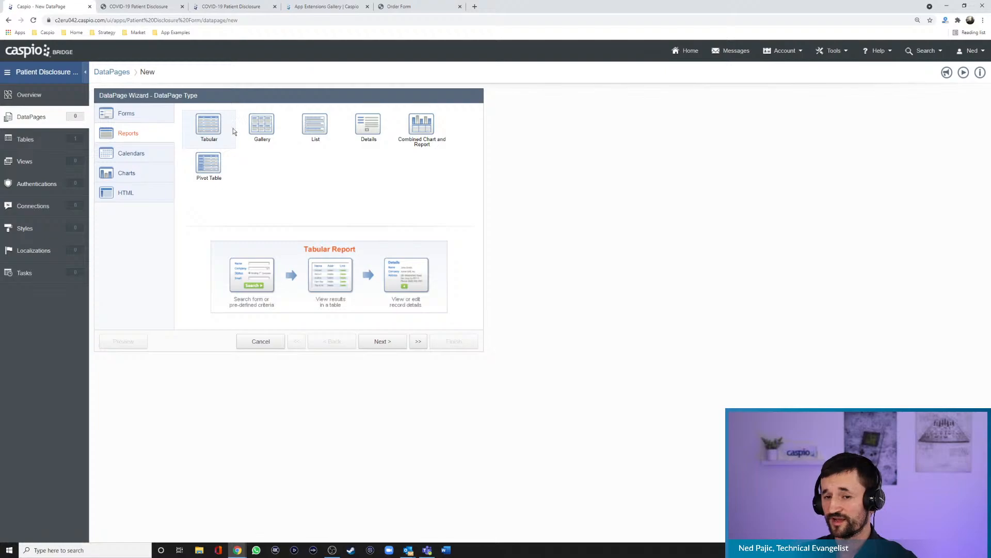
click(207, 170)
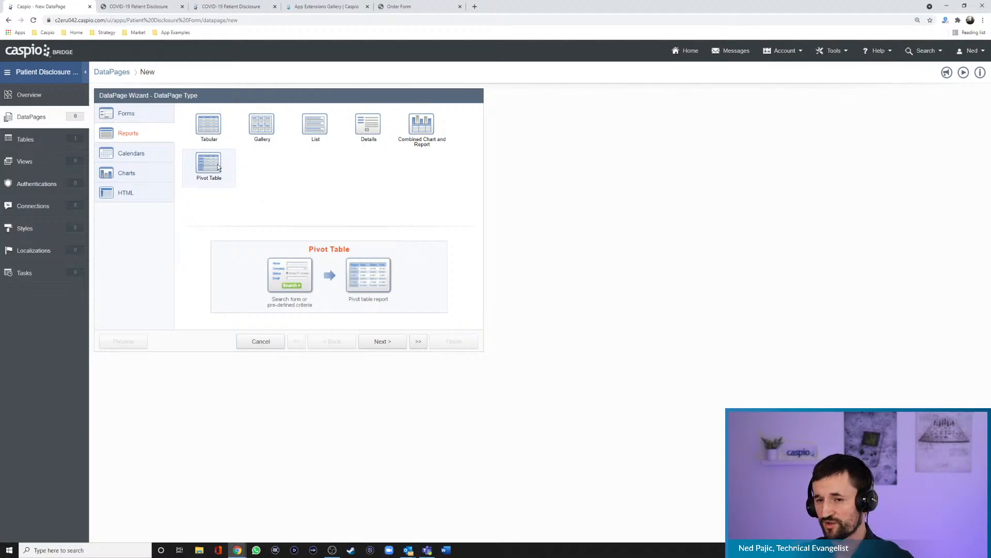
- Open the Sales CRM example's Sales Report 2 and drill into the first sales rep's January sales
click(403, 7)
click(181, 35)
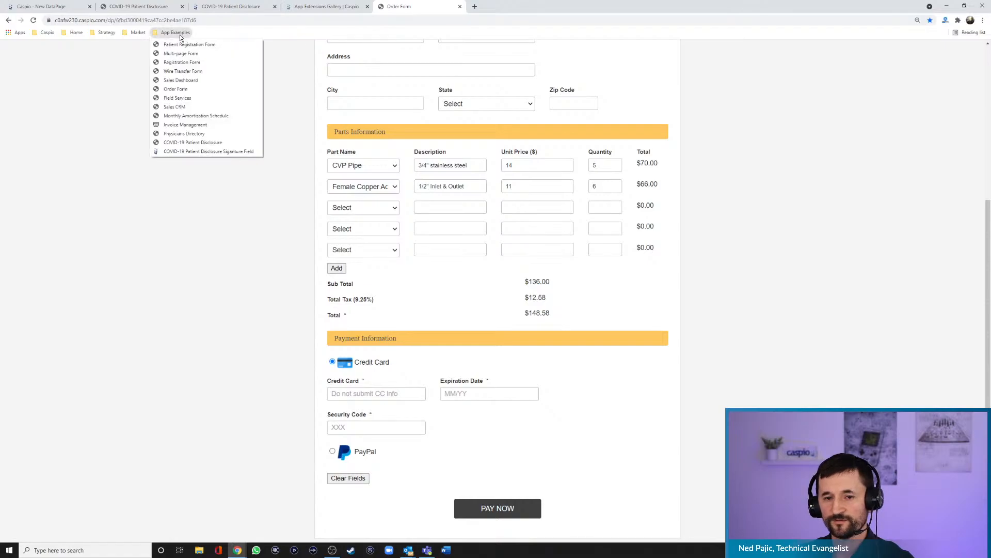
click(199, 105)
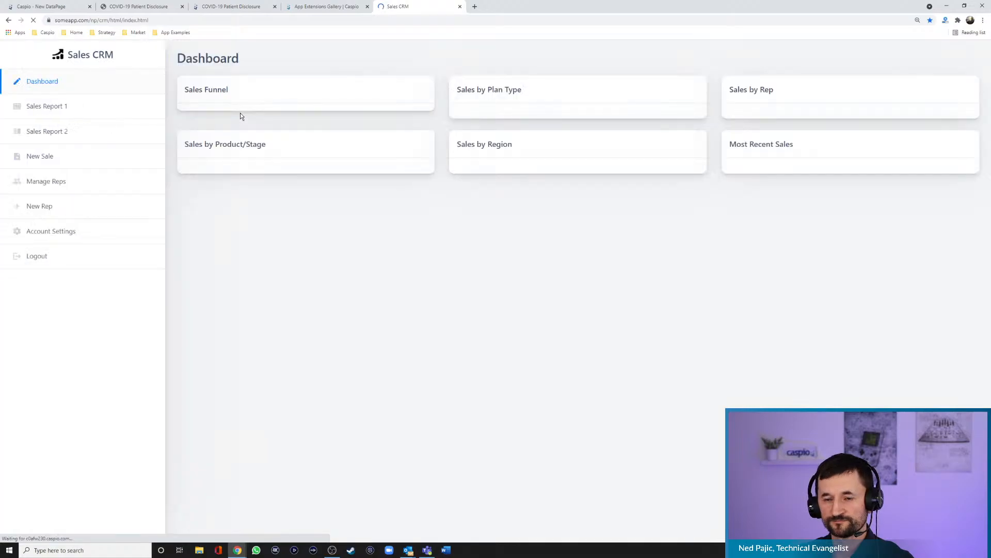
click(61, 133)
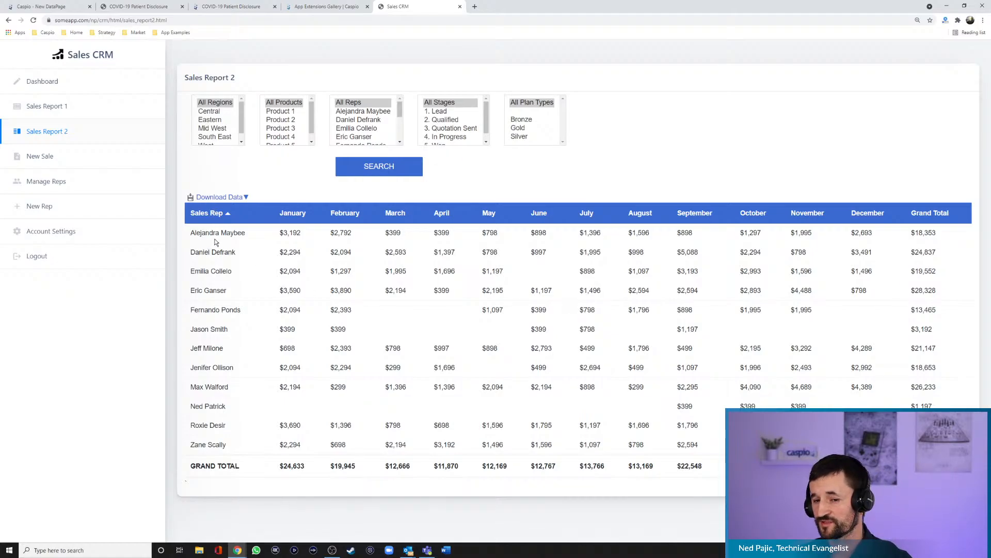
click(290, 233)
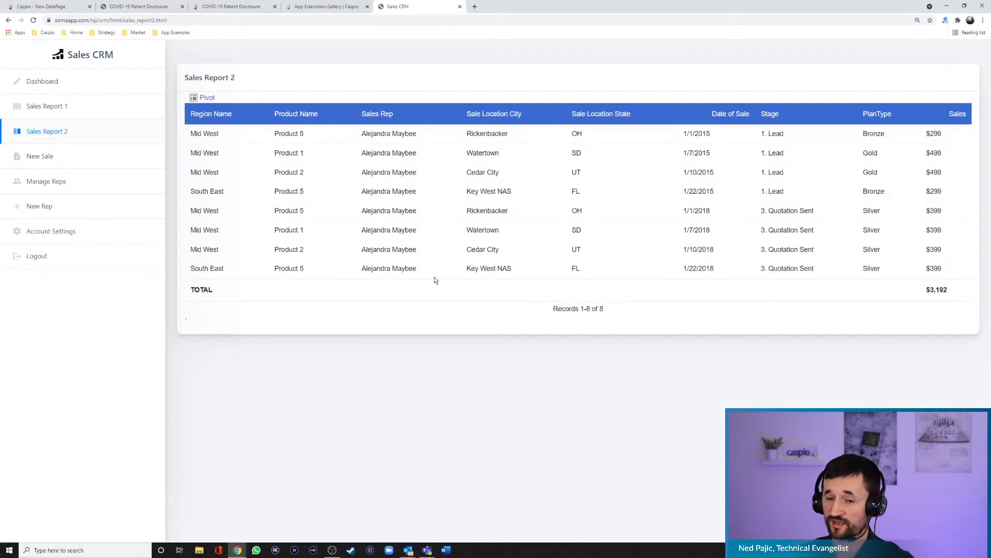
- Return to the full Sales Report 2, and review the calendar and chart DataPage types in the Caspio wizard
click(207, 98)
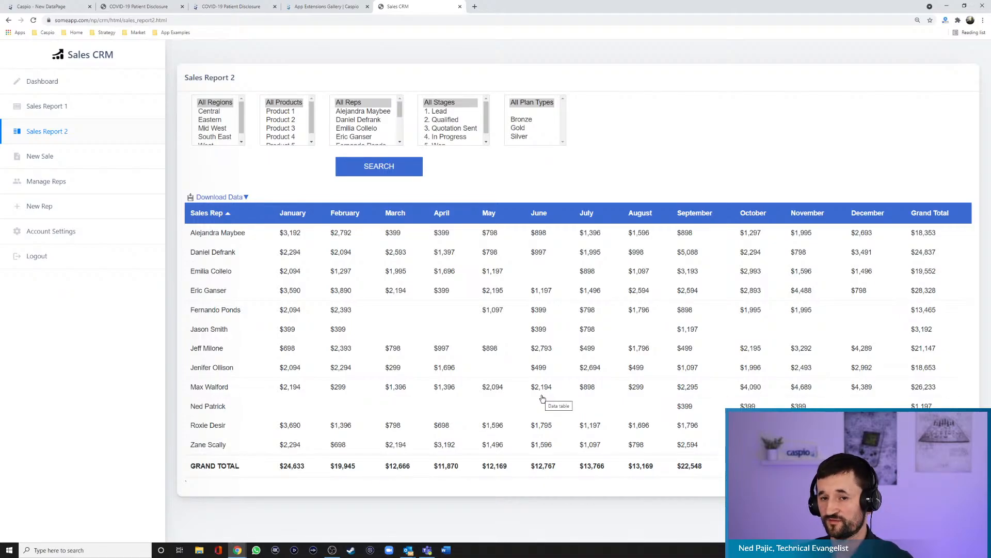
click(49, 6)
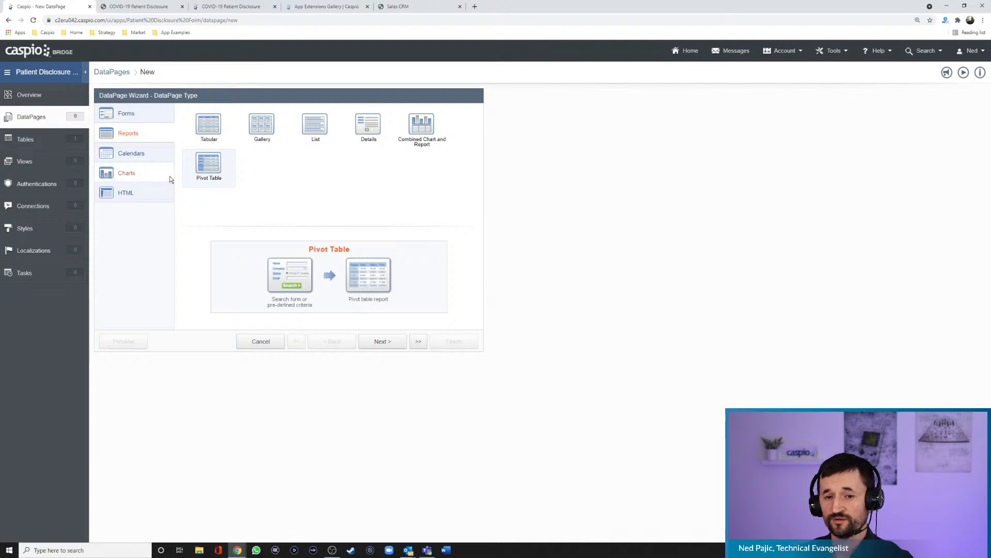
click(145, 155)
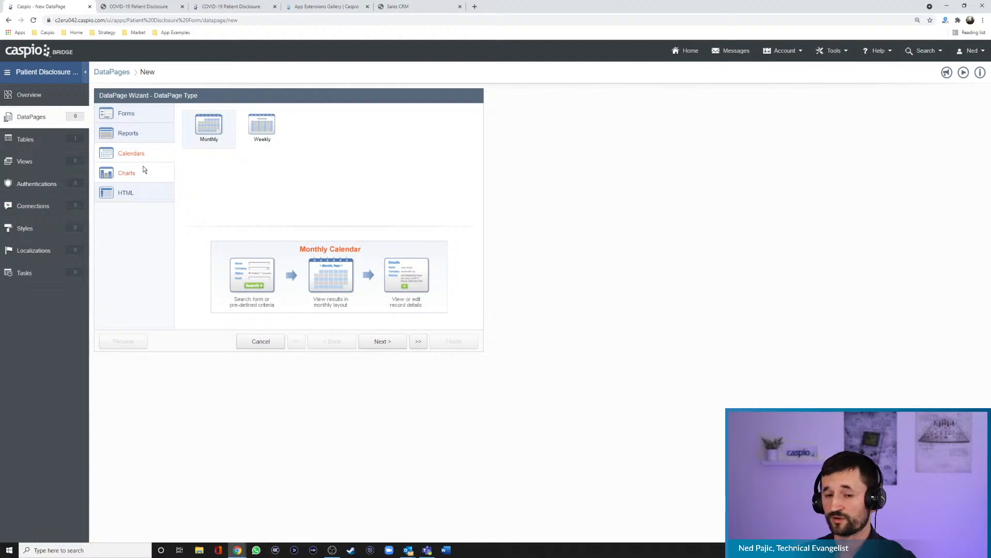
click(146, 177)
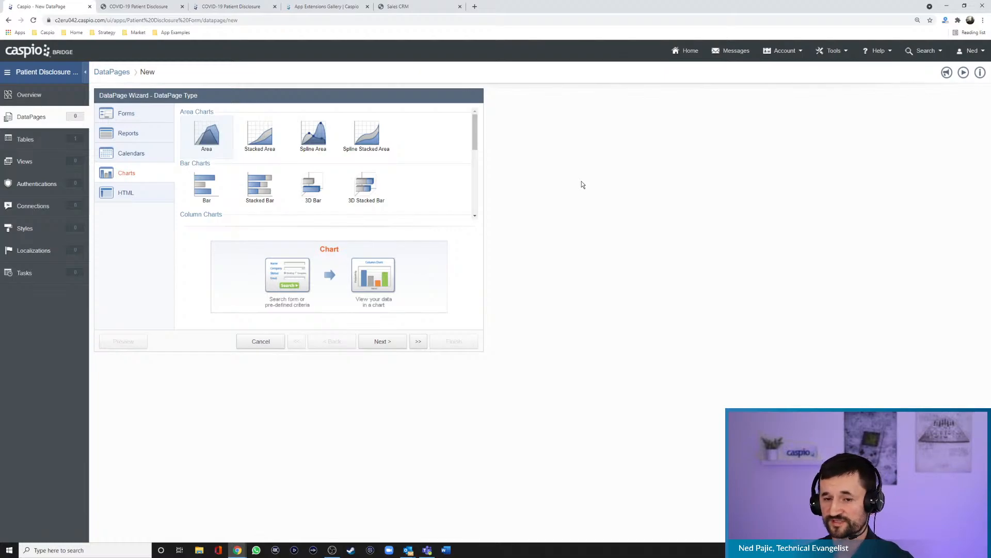
- Open the Sales CRM dashboard and hide the Lead, In Progress, Won and Quotation Sent series in the Sales by Rep chart
click(415, 7)
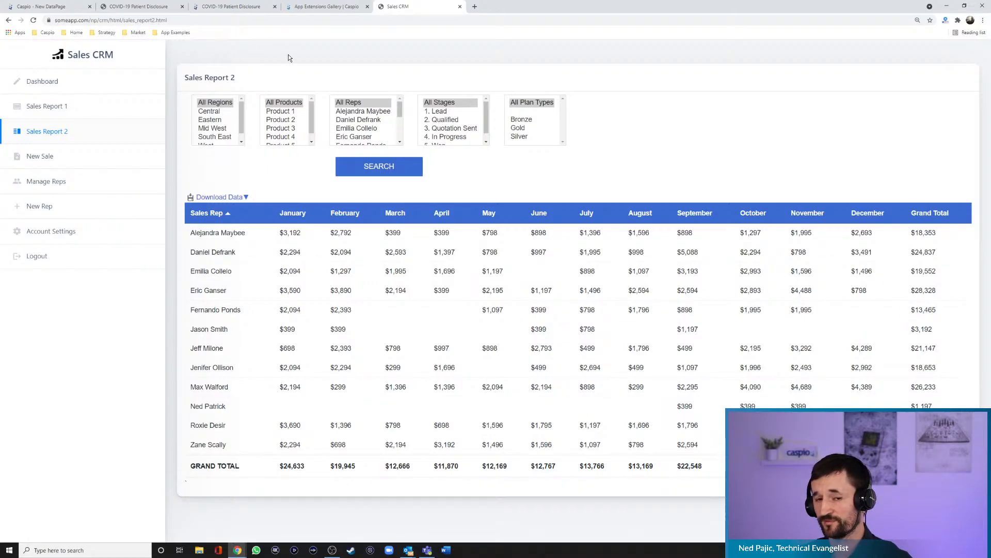
click(47, 82)
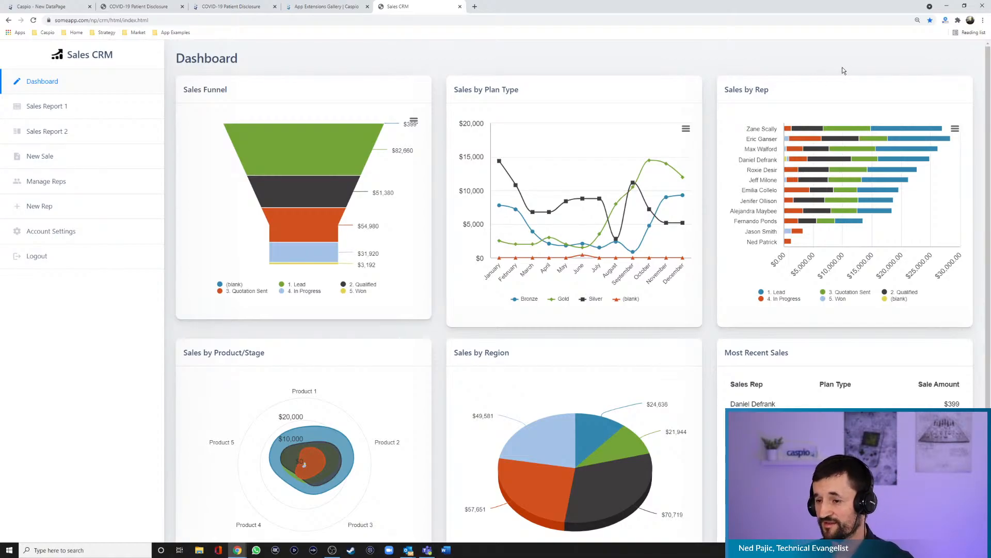
click(776, 293)
click(780, 299)
click(843, 300)
click(848, 294)
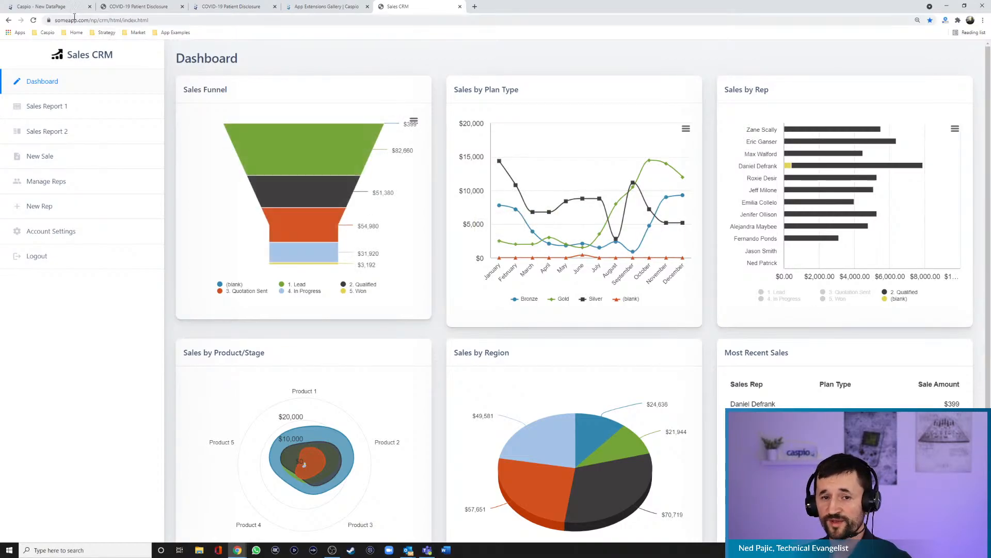
- Return to the Caspio DataPage wizard and start a Submission Form with livestream_tbl_covid_symptoms as its data source
click(57, 8)
click(127, 116)
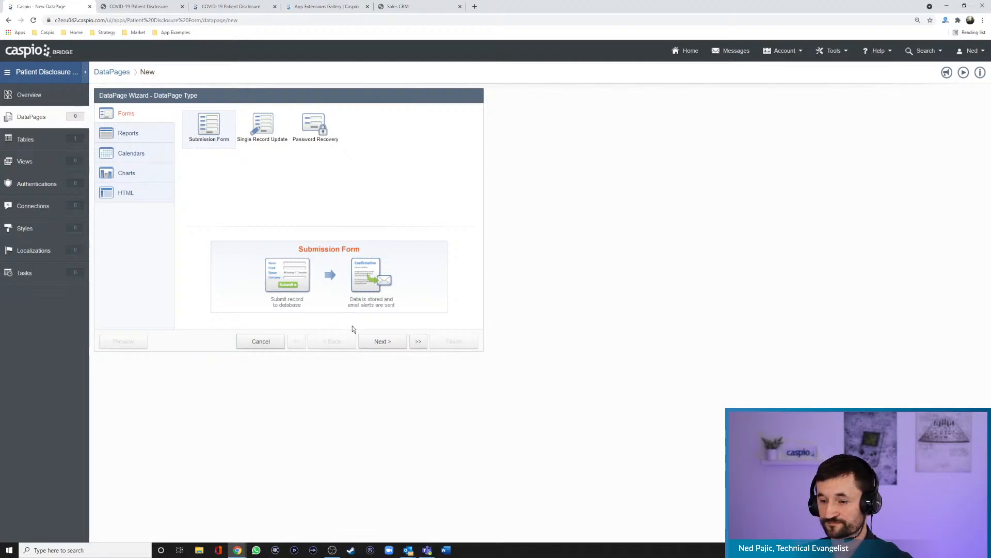
click(382, 345)
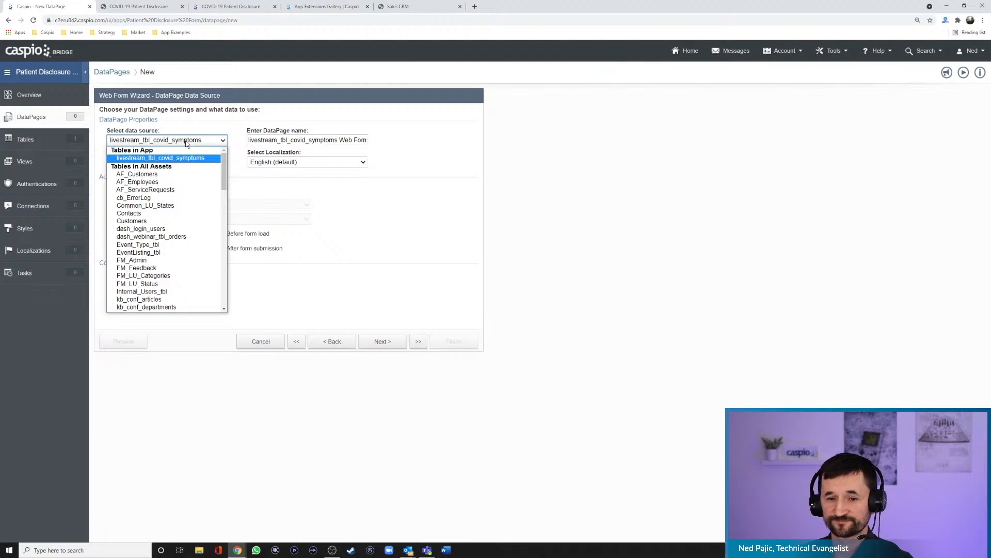
click(195, 159)
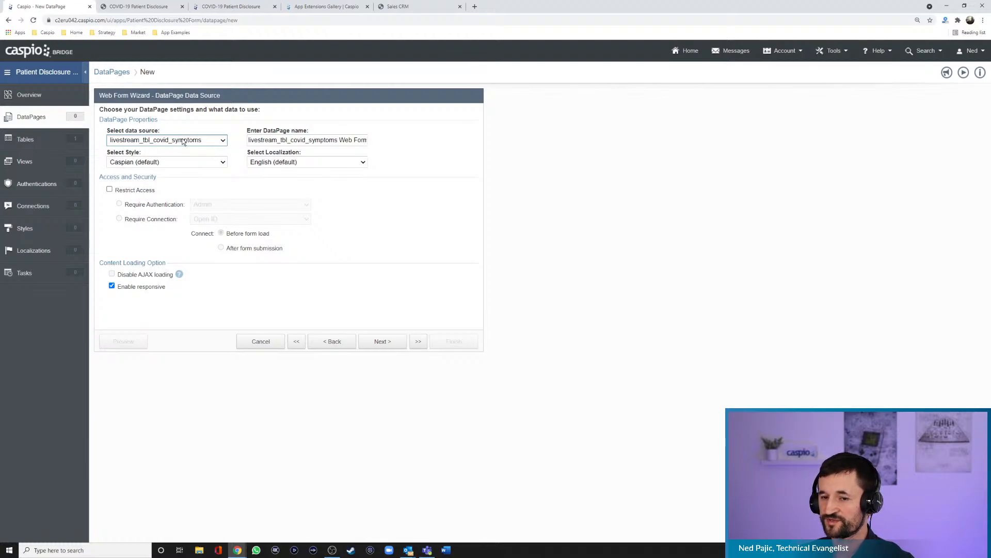
- Name the DataPage Patient Disclosure Form
click(299, 141)
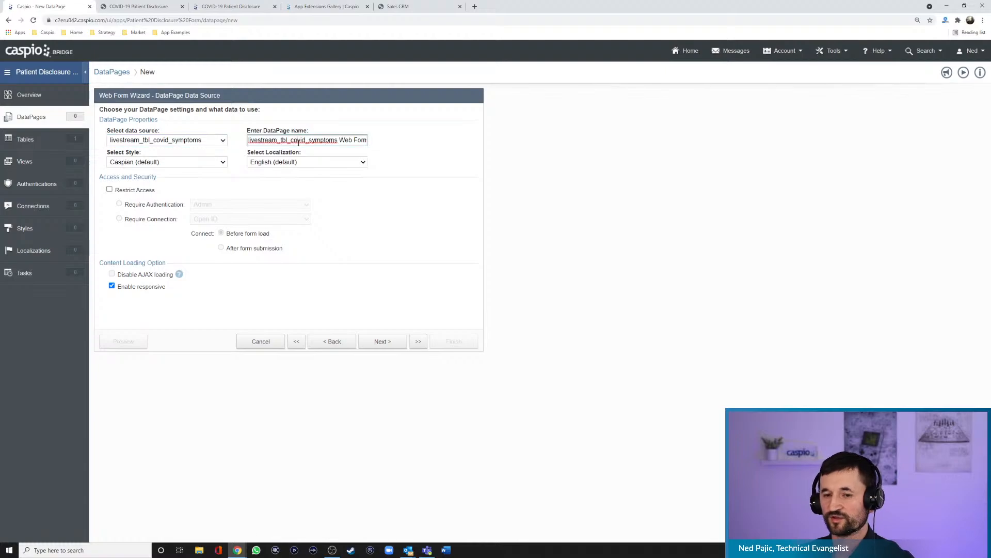
key(ctrl+a)
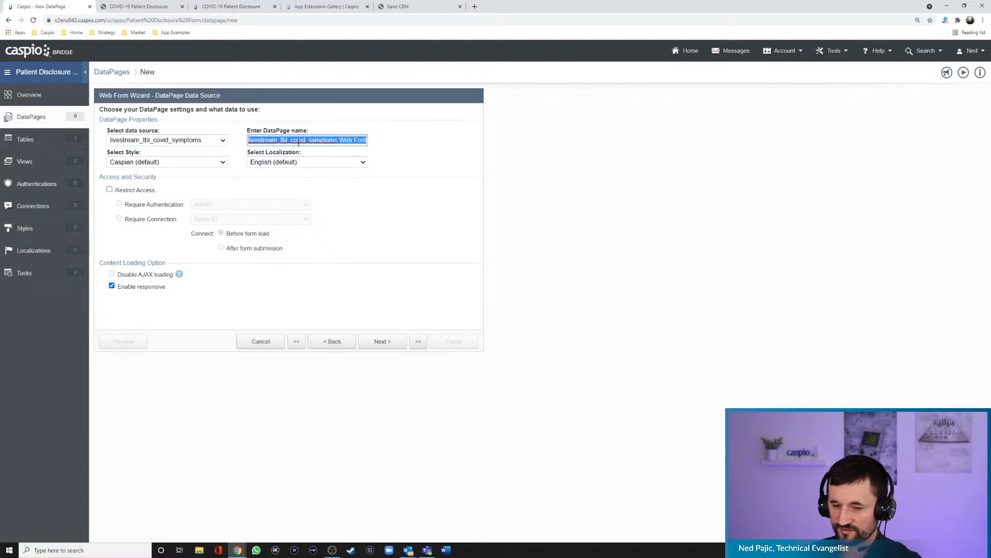
key(BackSpace)
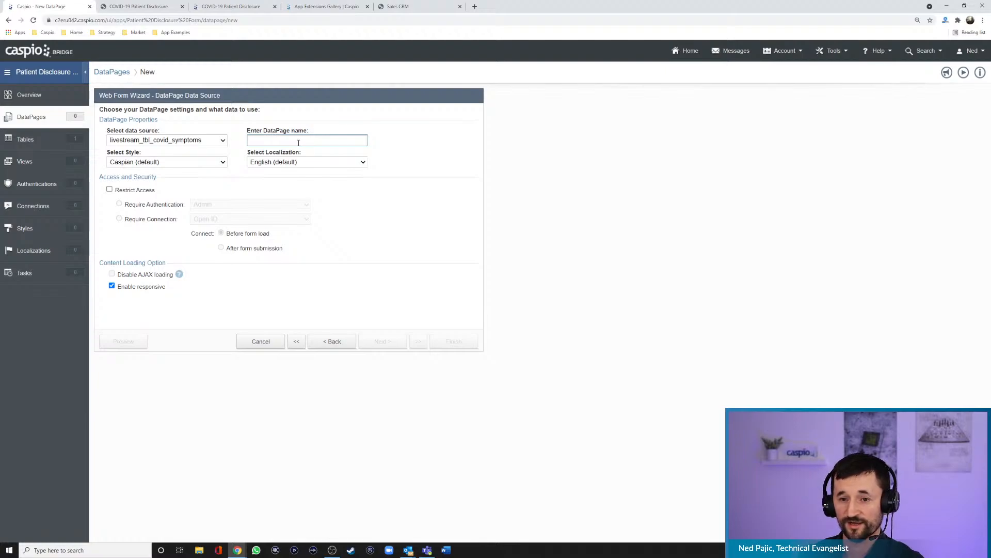
text(Patient Disclous)
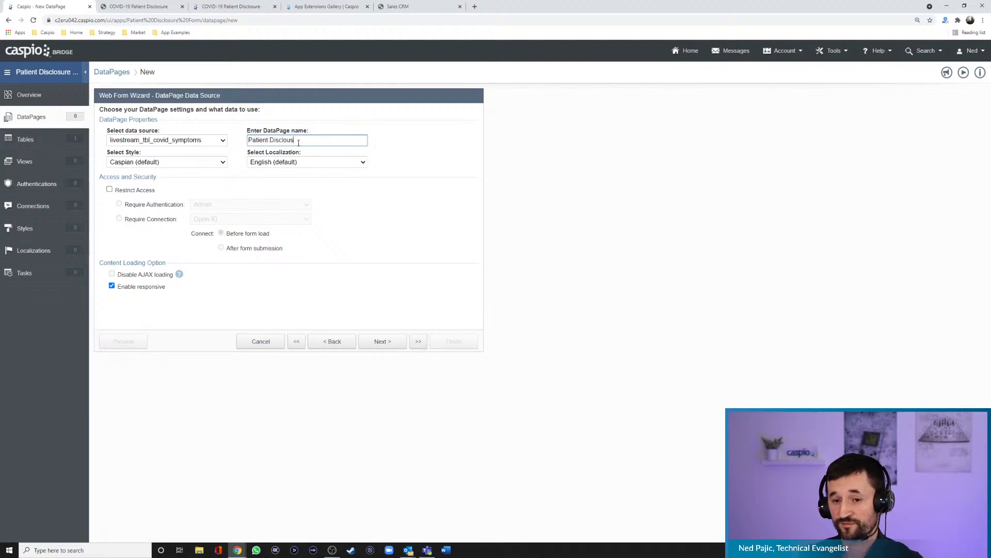
key(BackSpace)
key(BackSpace)
text(sure FOrm)
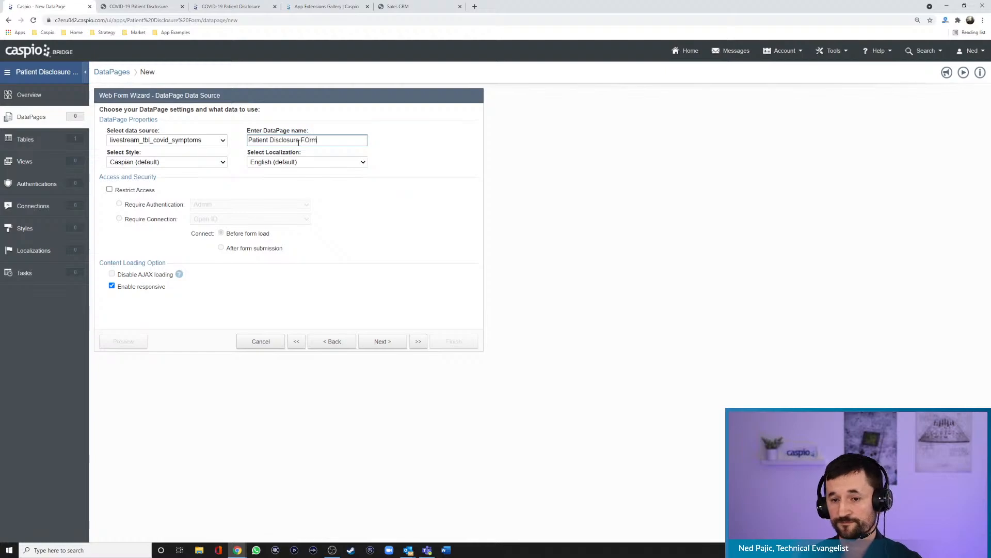
key(BackSpace)
key(BackSpace)
key(BackSpace)
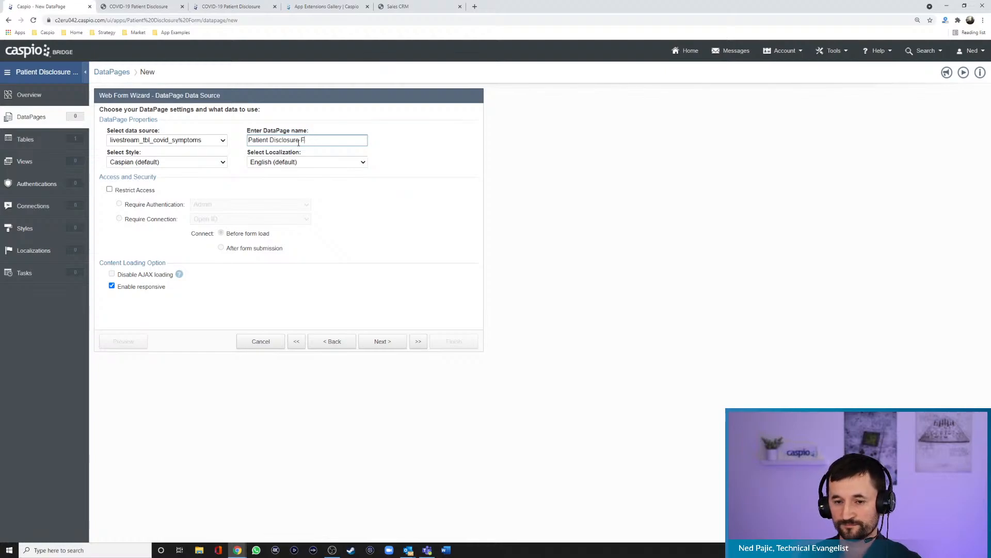
text(orm)
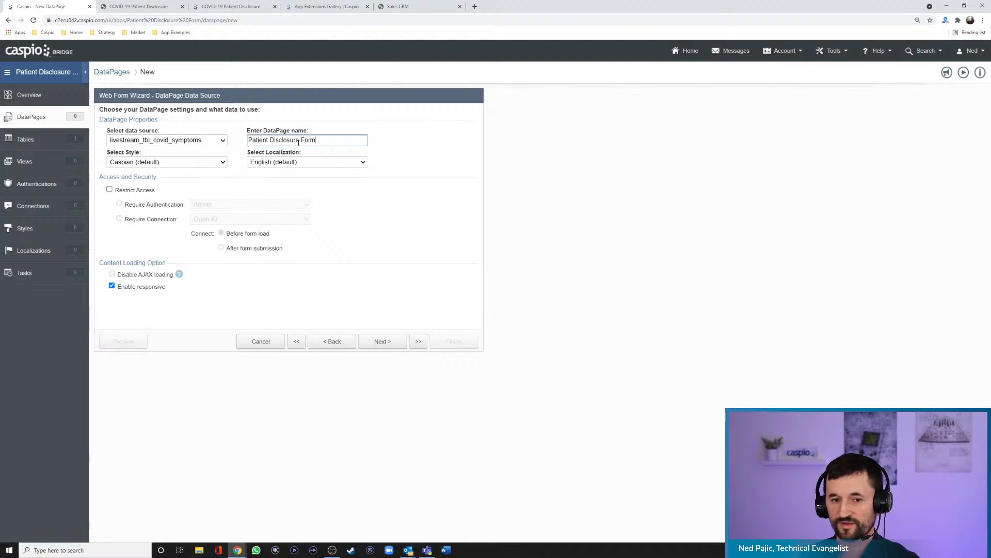
- Set the form's style to Blue and its localization to English, and continue to the field selection
click(206, 164)
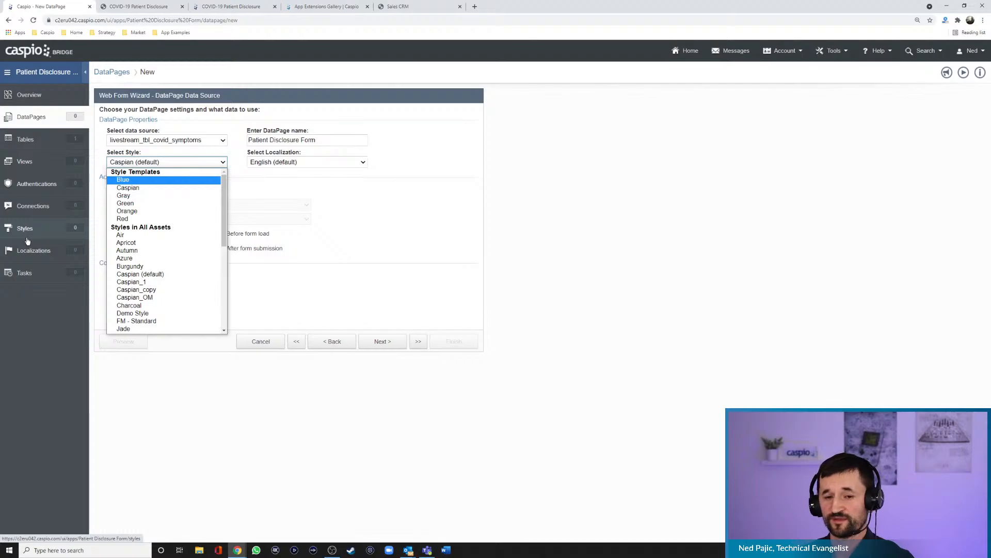
click(146, 181)
click(275, 165)
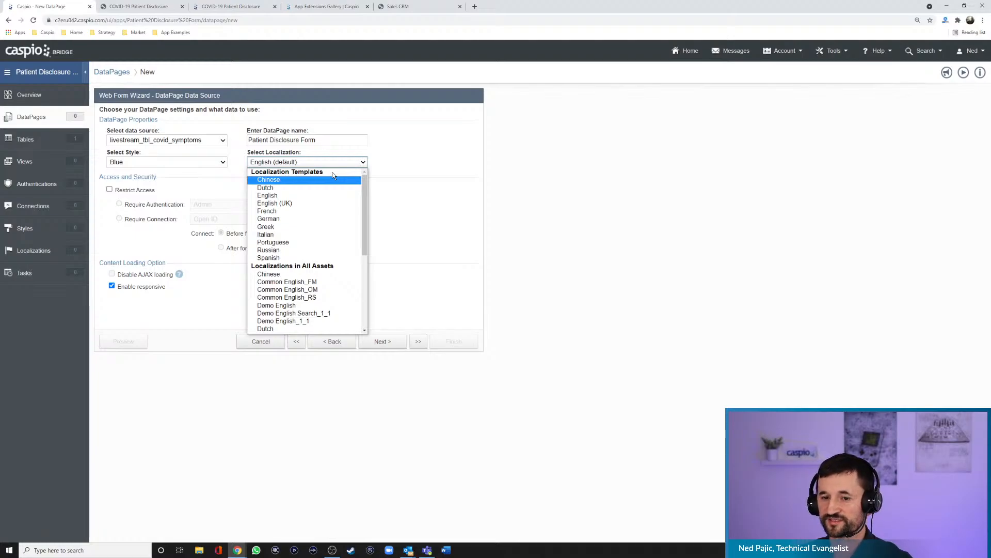
click(274, 196)
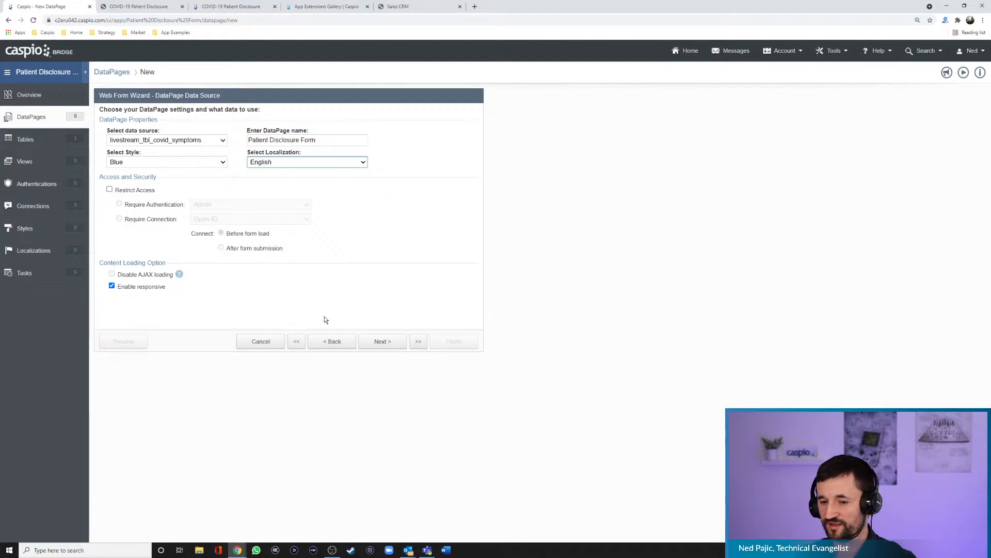
click(380, 341)
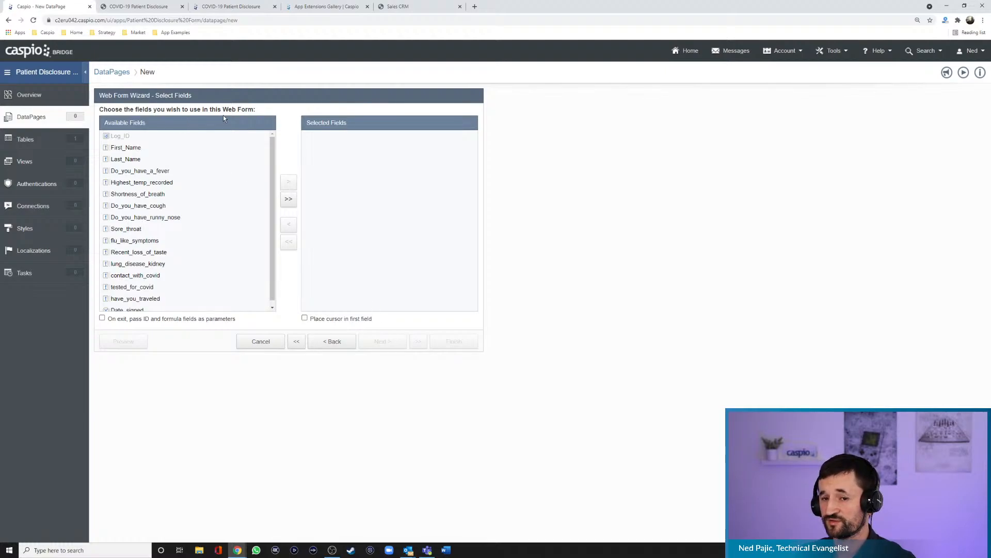
- Add all available fields from First_Name to Date_signed to the web form and continue to configuring them
click(150, 148)
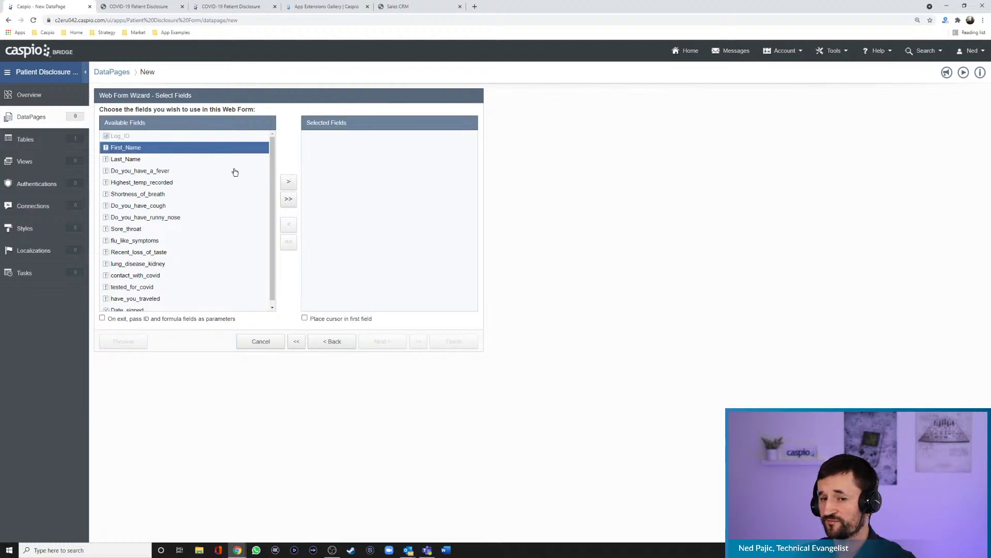
click(289, 183)
click(290, 183)
click(289, 183)
click(289, 182)
click(289, 182)
click(289, 182)
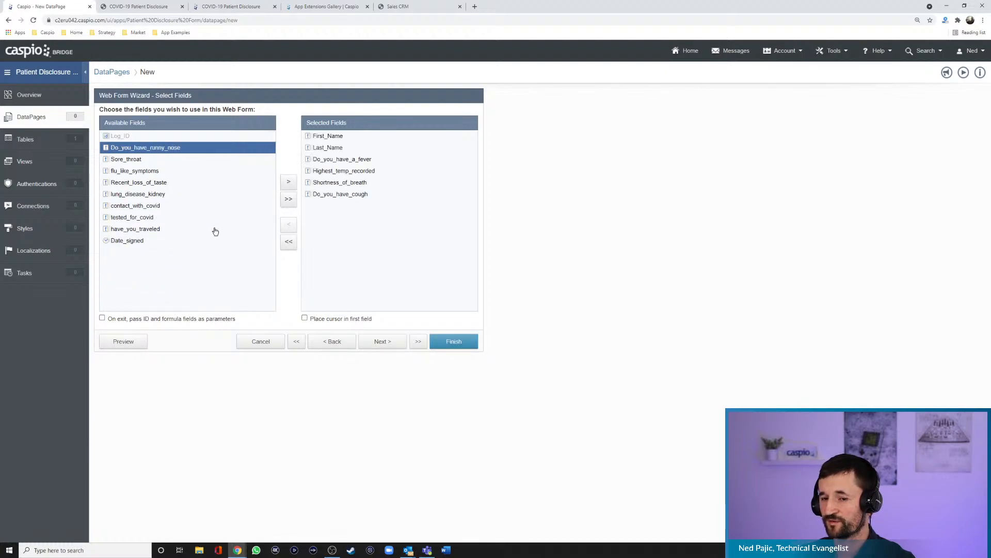
click(289, 199)
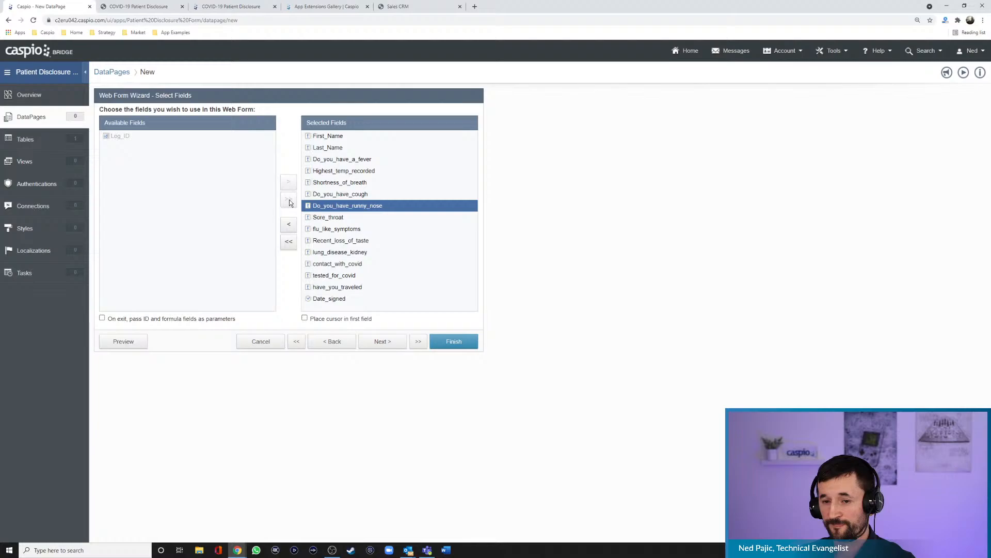
click(384, 345)
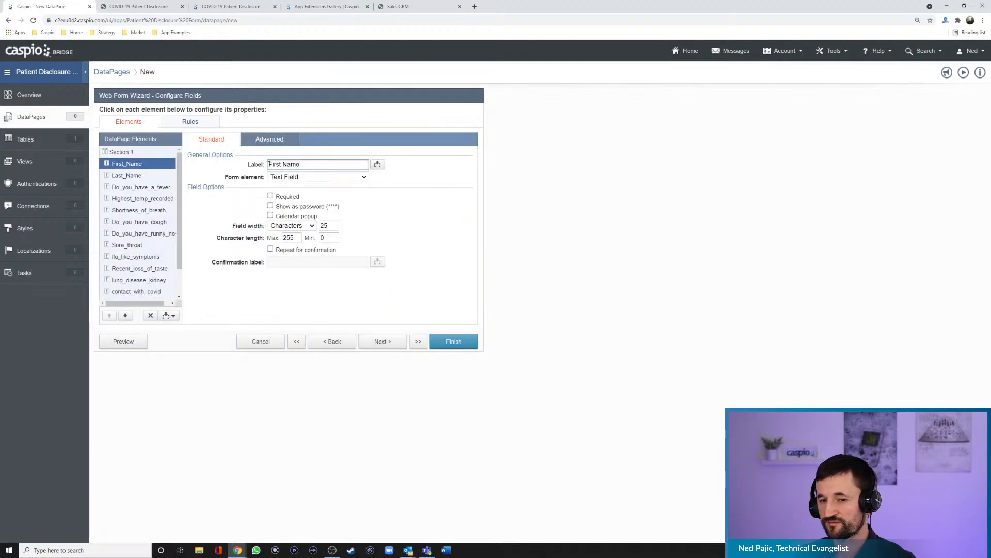
- Look through the properties of the form's fields from Last_Name to Sore_throat and the available form element types
drag(234, 109, 266, 109)
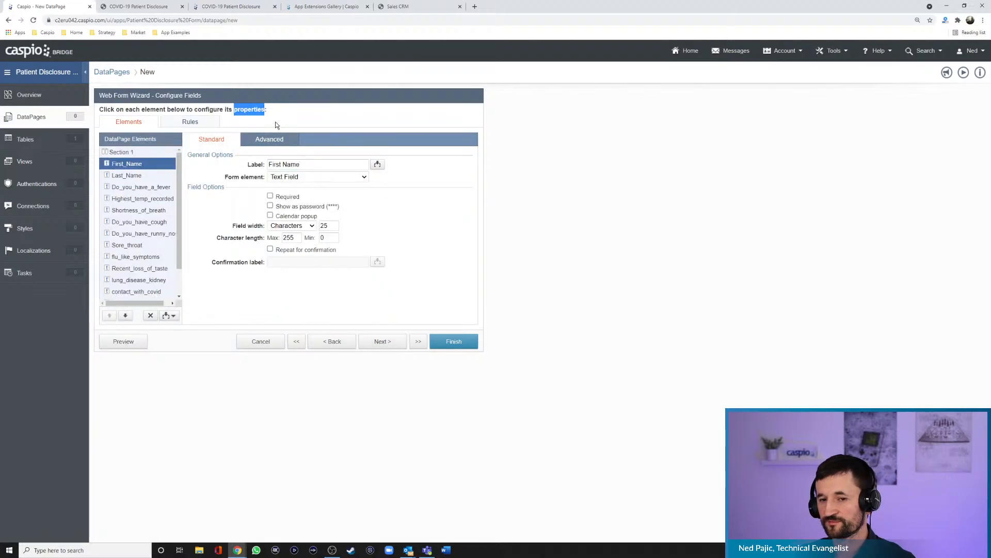
click(140, 175)
click(139, 188)
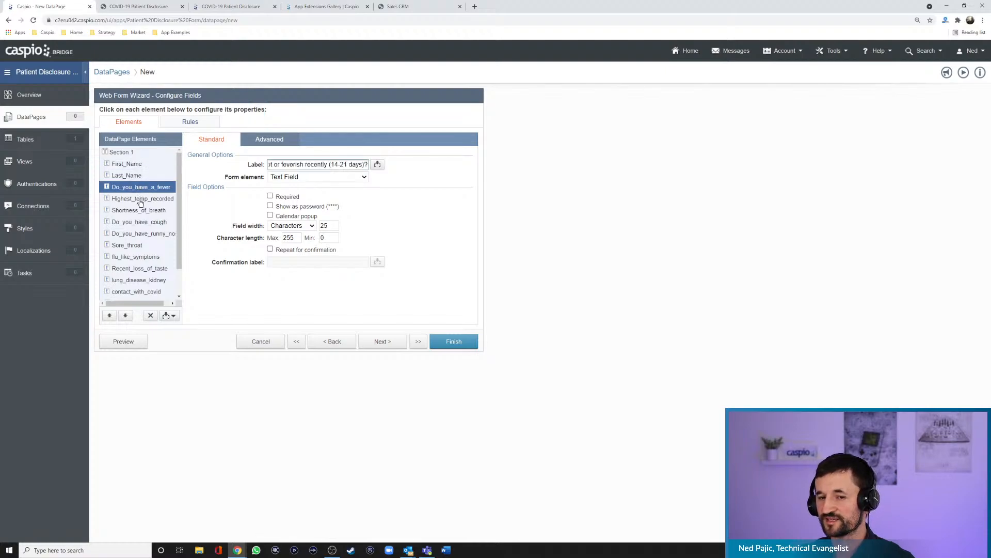
click(139, 198)
click(138, 210)
click(136, 234)
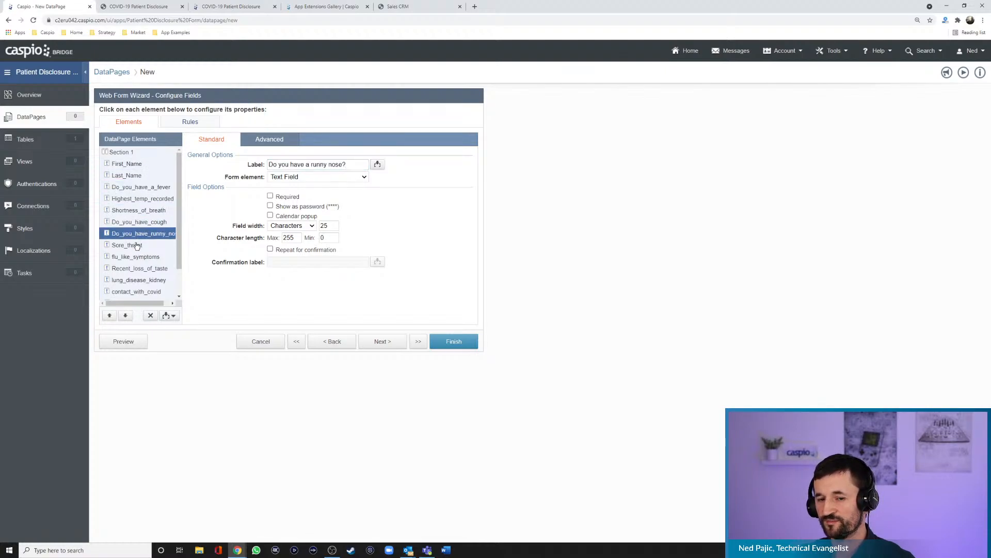
click(136, 246)
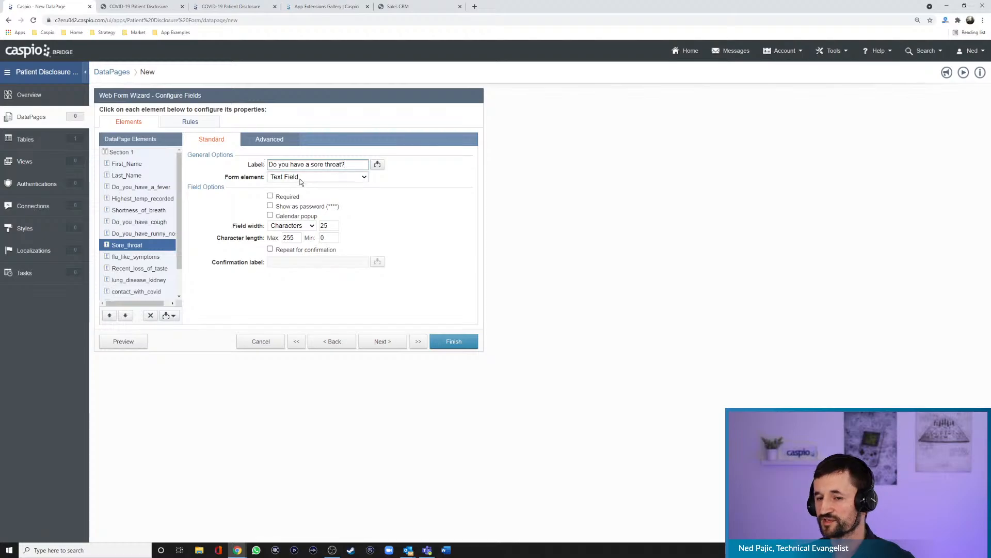
click(325, 178)
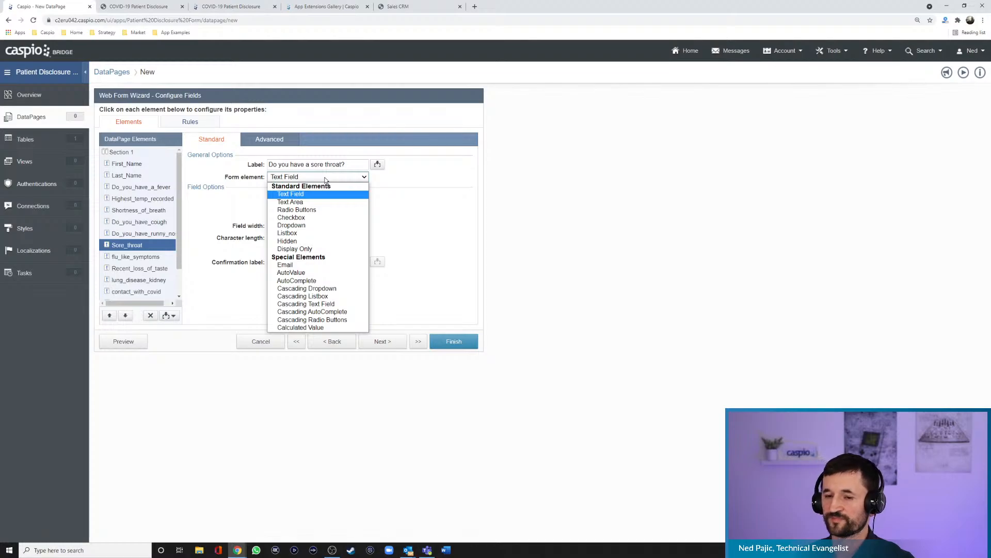
click(416, 179)
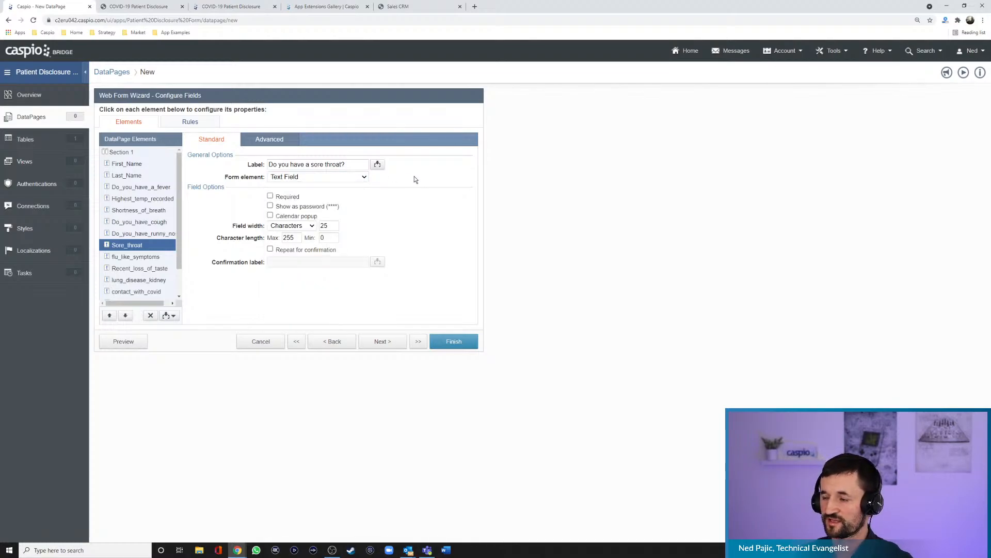
- Preview the Patient Disclosure Form and compare it with the finished COVID-19 Patient Disclosure example
click(125, 341)
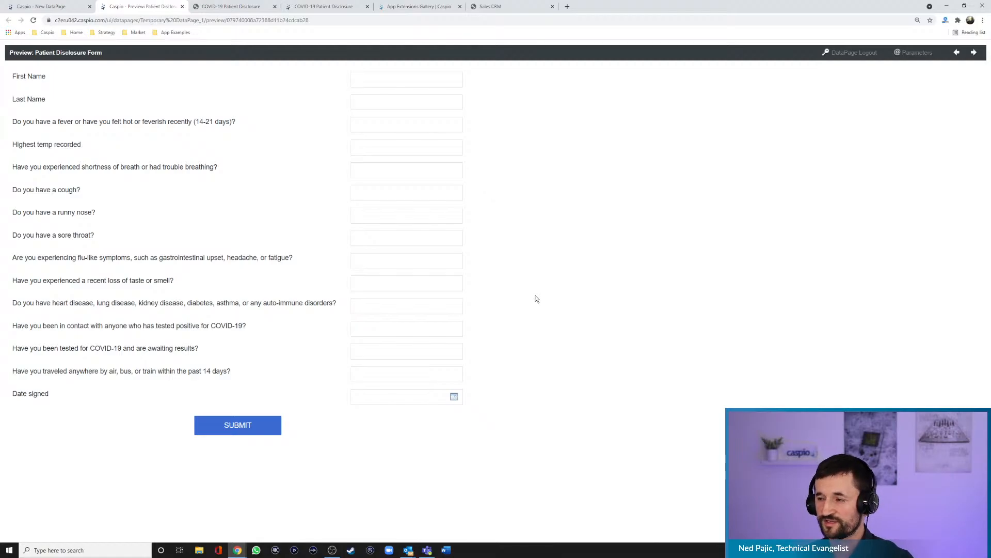
click(235, 8)
scroll(636, 279, up, 3)
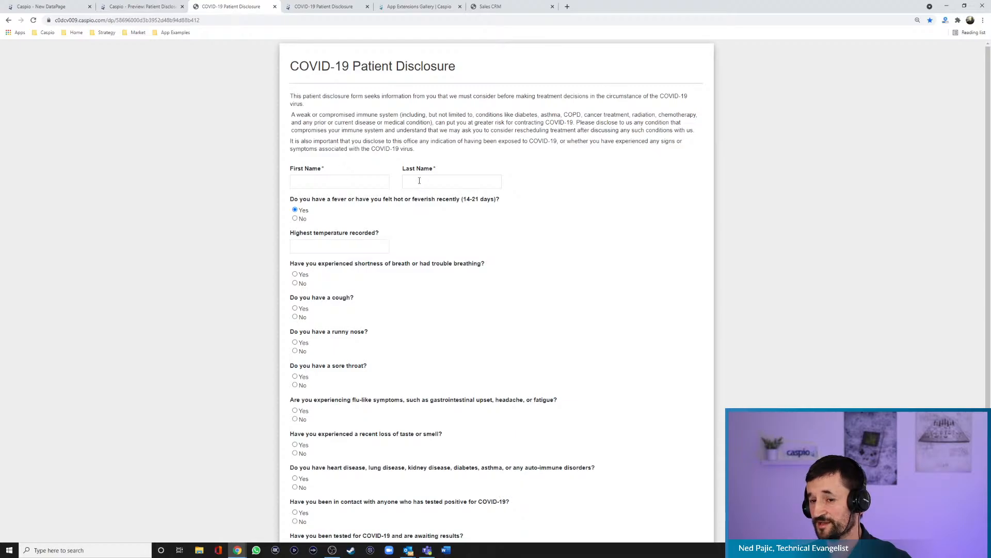
- Make the First_Name field continue the next element on the same line, with its label position set to Top
click(53, 10)
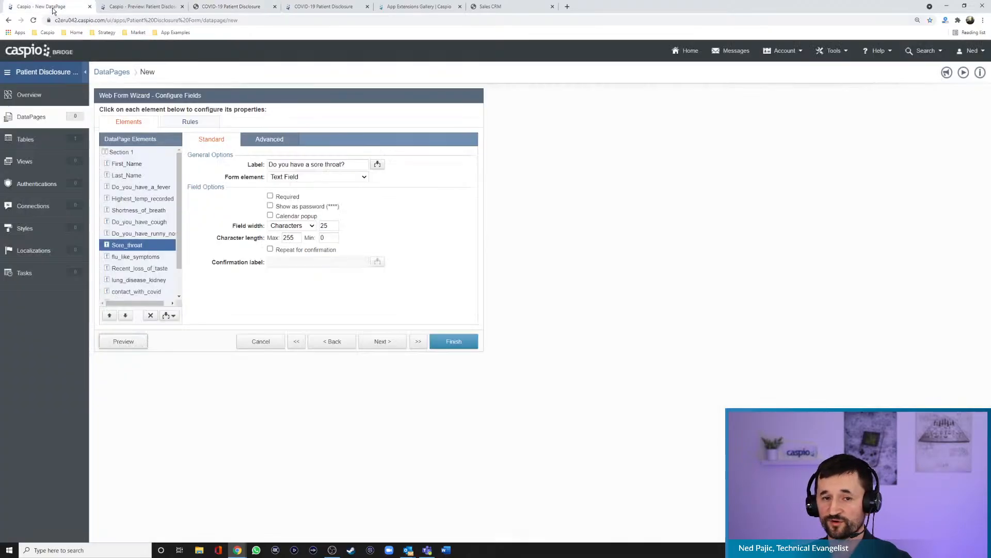
click(138, 166)
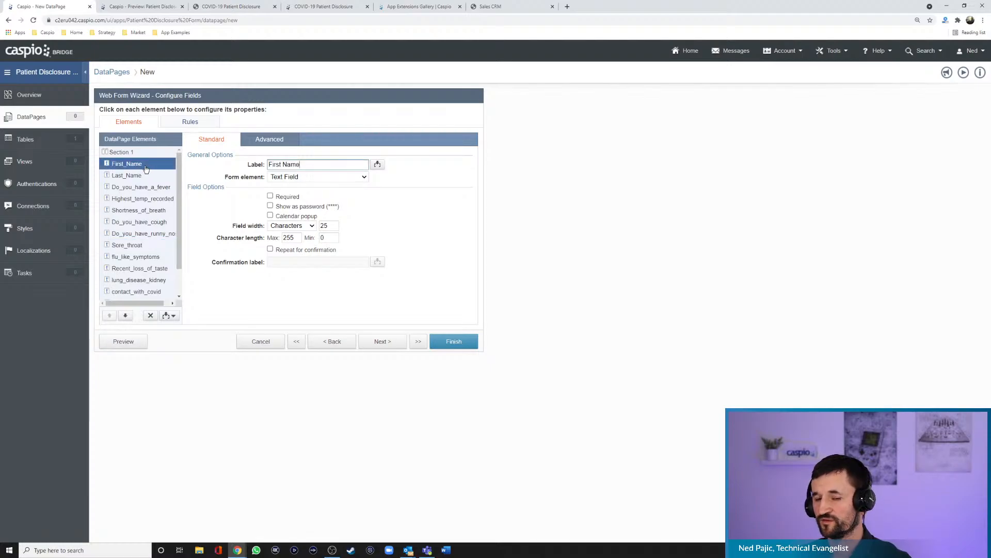
click(266, 142)
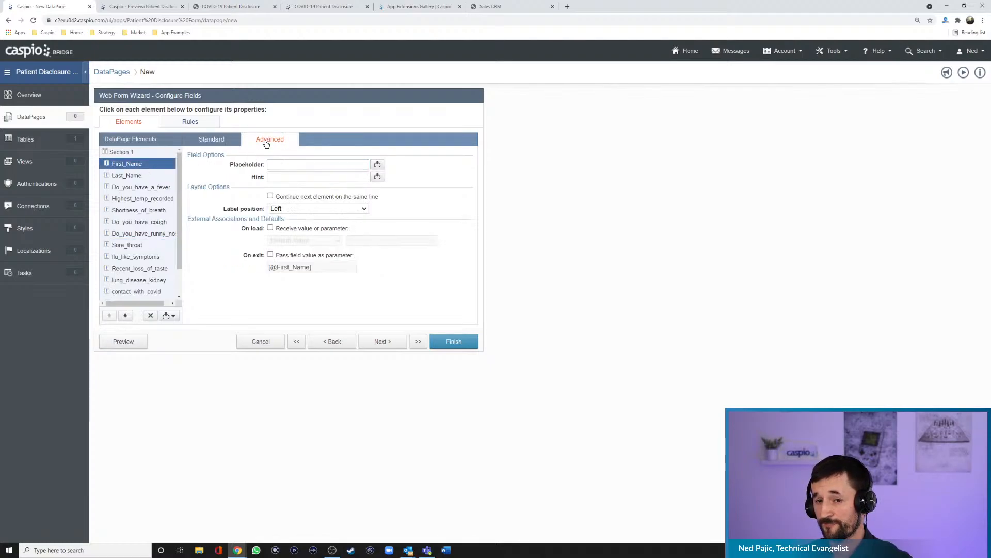
click(293, 198)
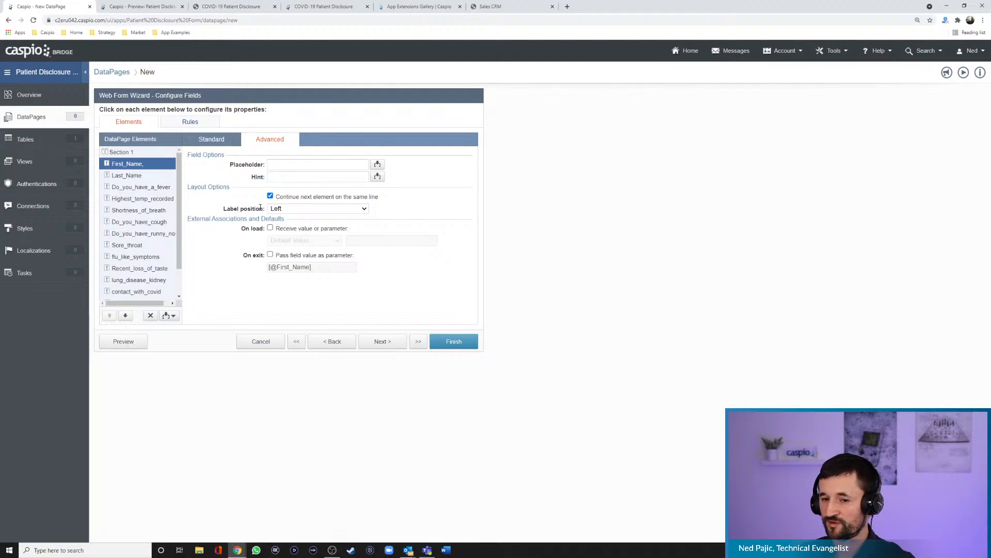
click(278, 209)
click(278, 218)
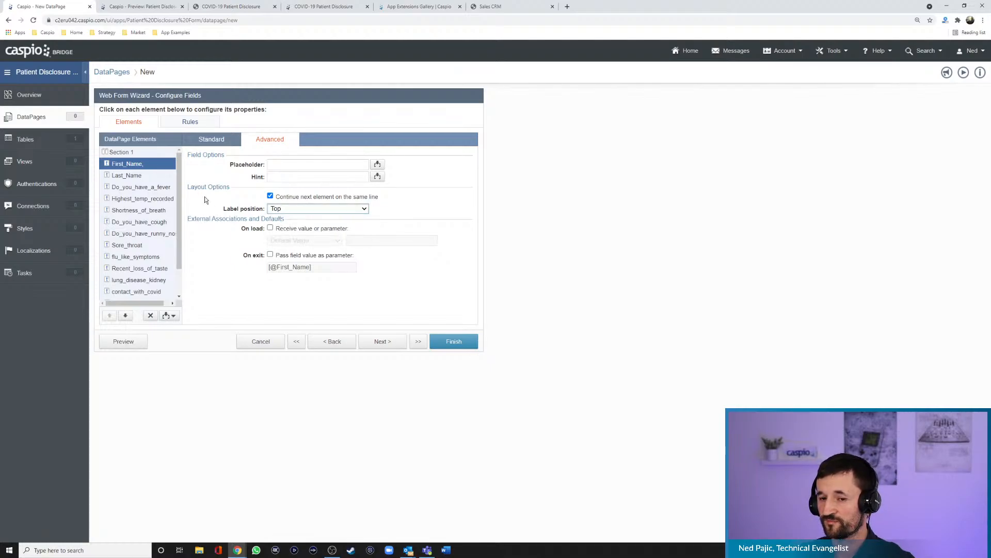
- Set the Last_Name field's label position to Top and preview the form's name row
click(141, 176)
click(277, 209)
click(277, 217)
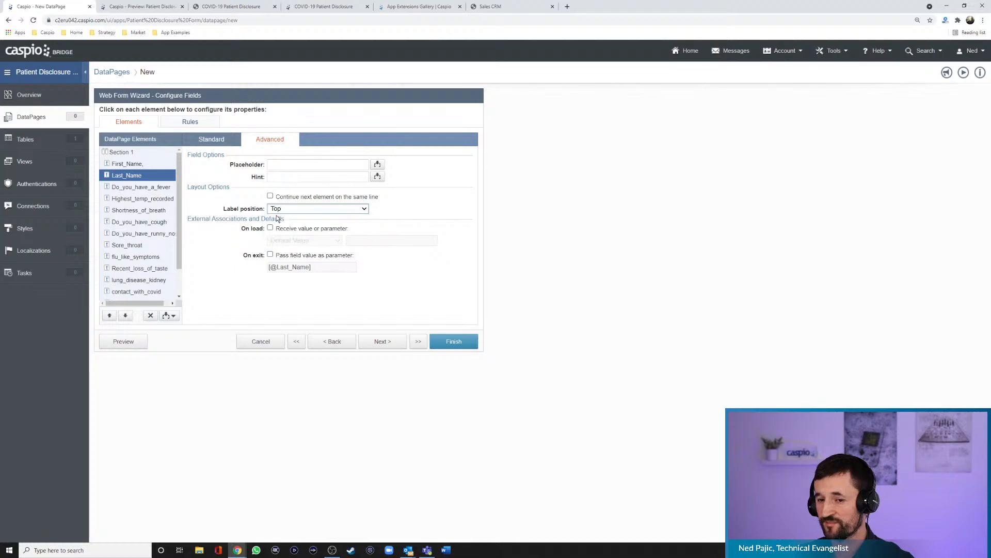
click(135, 341)
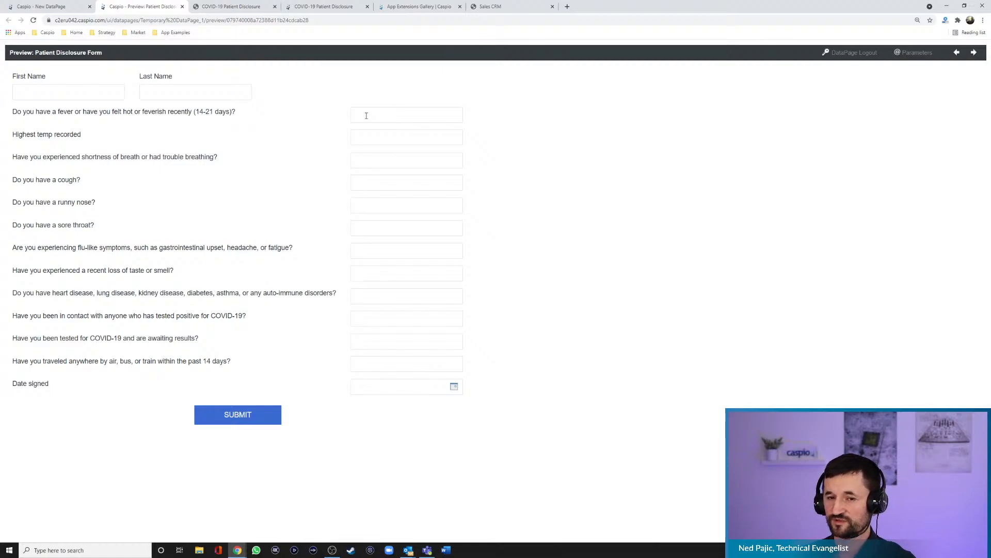
click(66, 11)
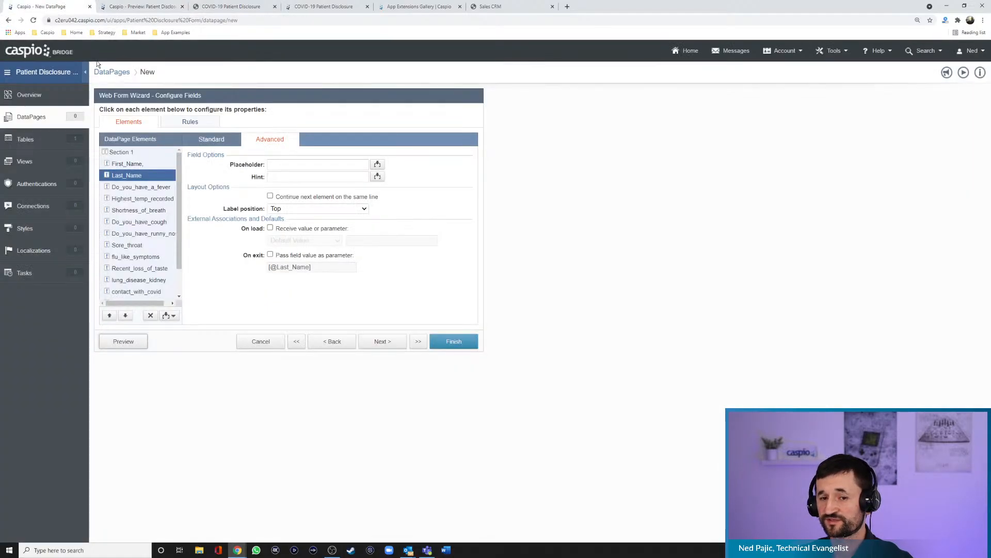
- Change the Do_you_have_a_fever field to Radio Buttons with the placement One option per line
click(133, 189)
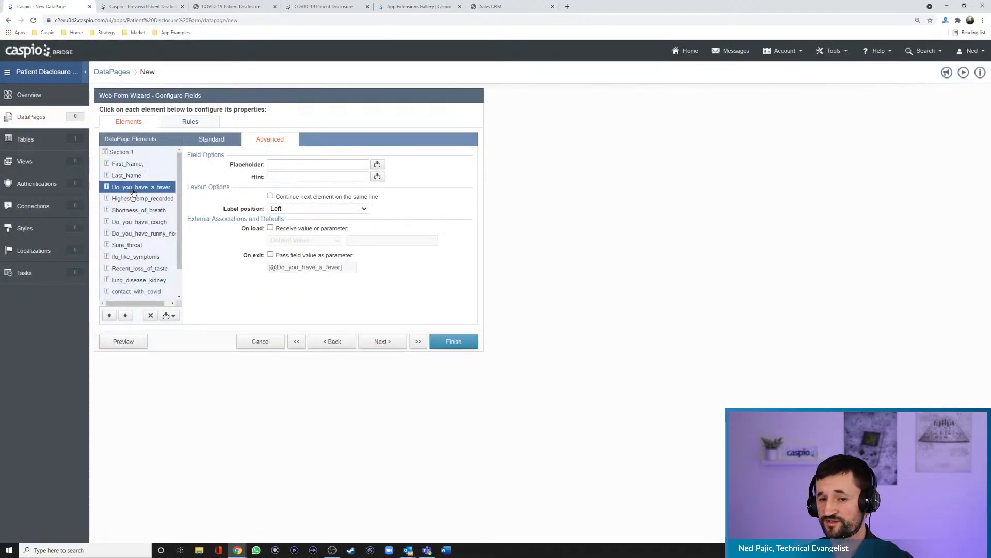
click(218, 145)
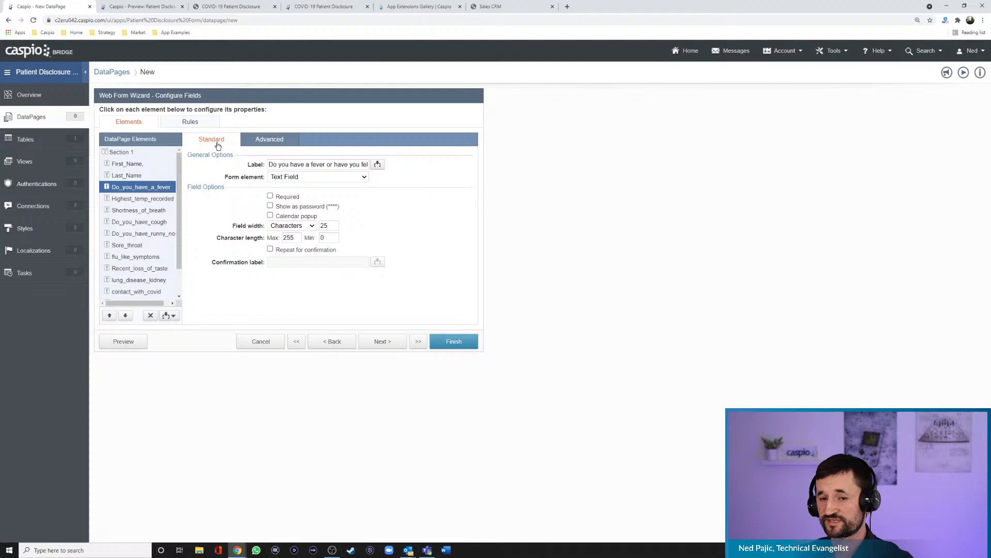
click(295, 178)
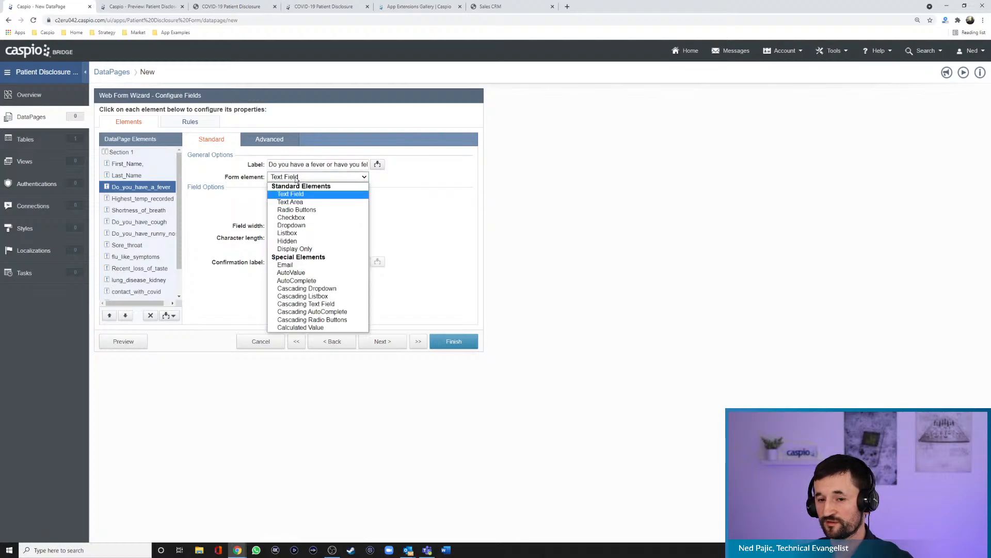
click(303, 212)
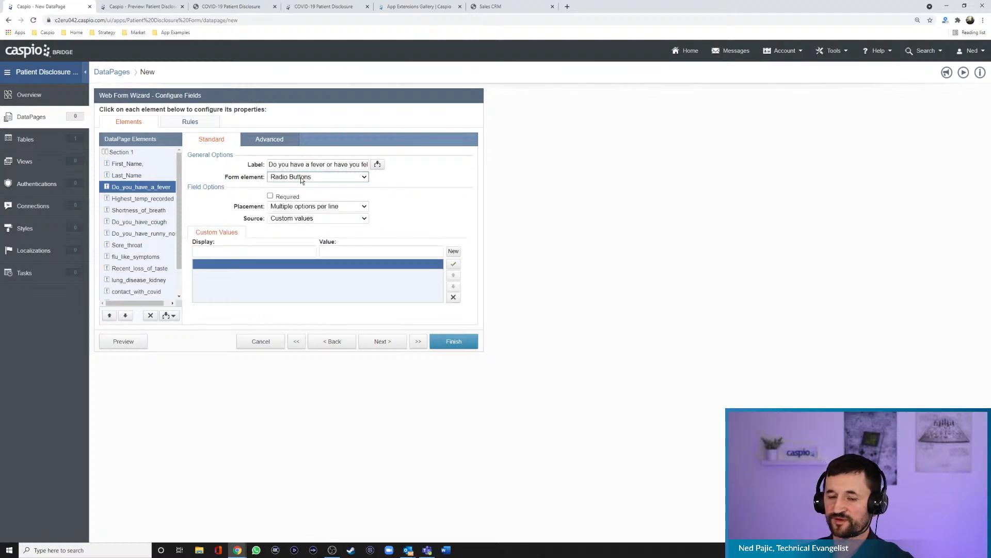
click(306, 208)
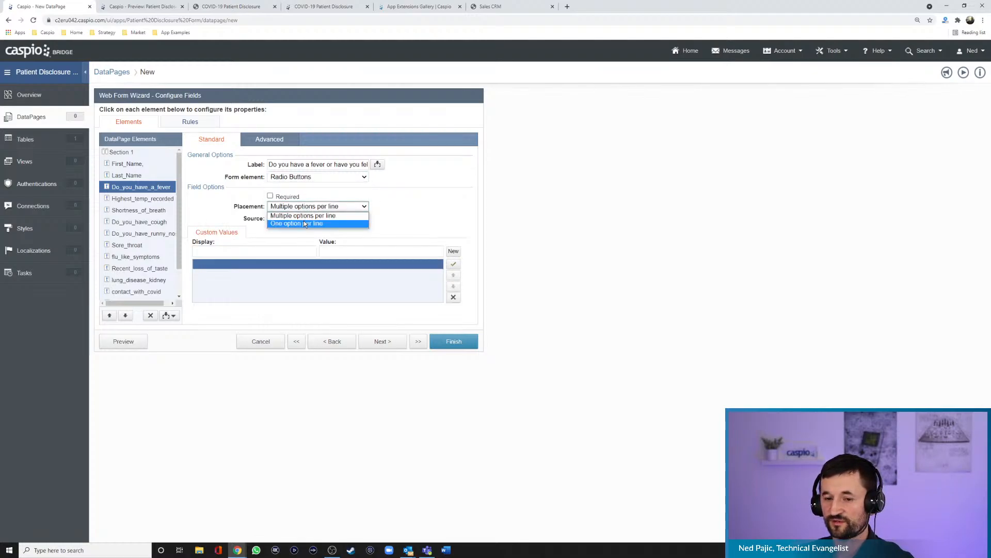
click(304, 223)
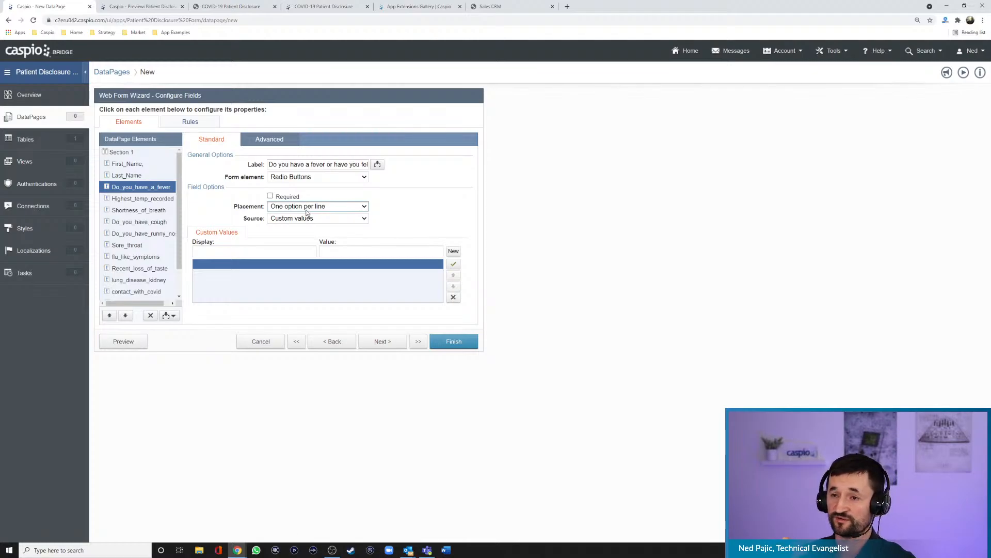
click(307, 210)
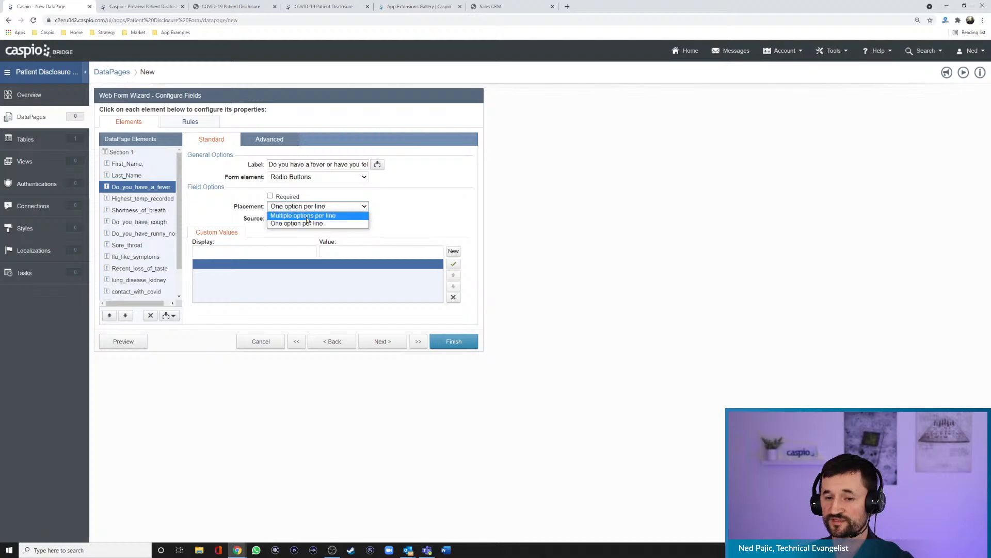
click(308, 219)
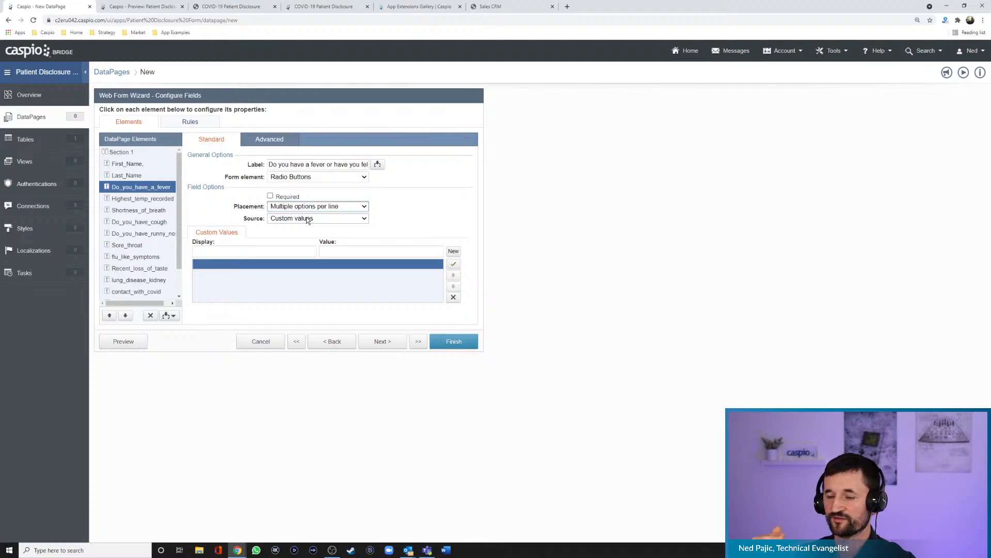
click(305, 207)
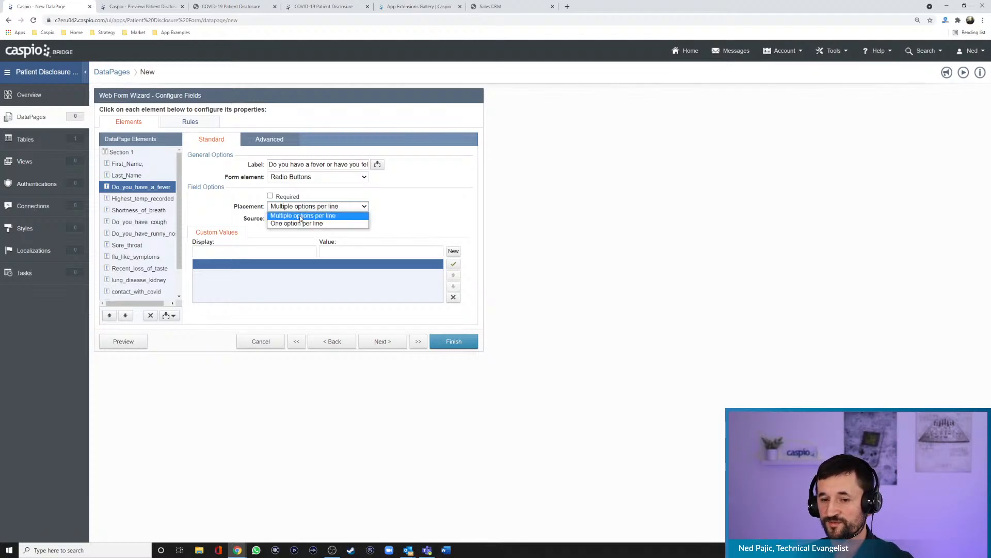
click(305, 213)
- Add Yes and No as custom values for the Do_you_have_a_fever radio buttons and preview the form
click(275, 252)
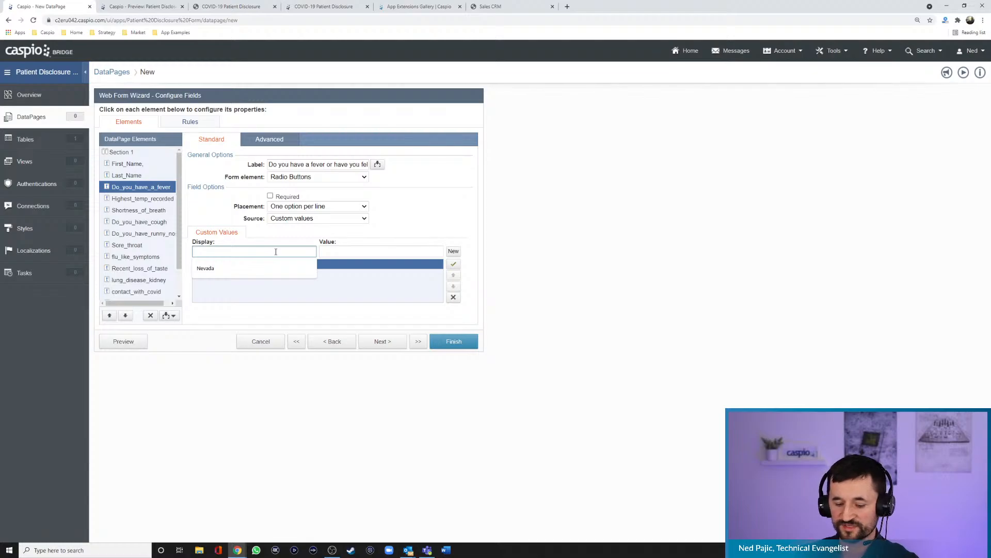
text(Yes)
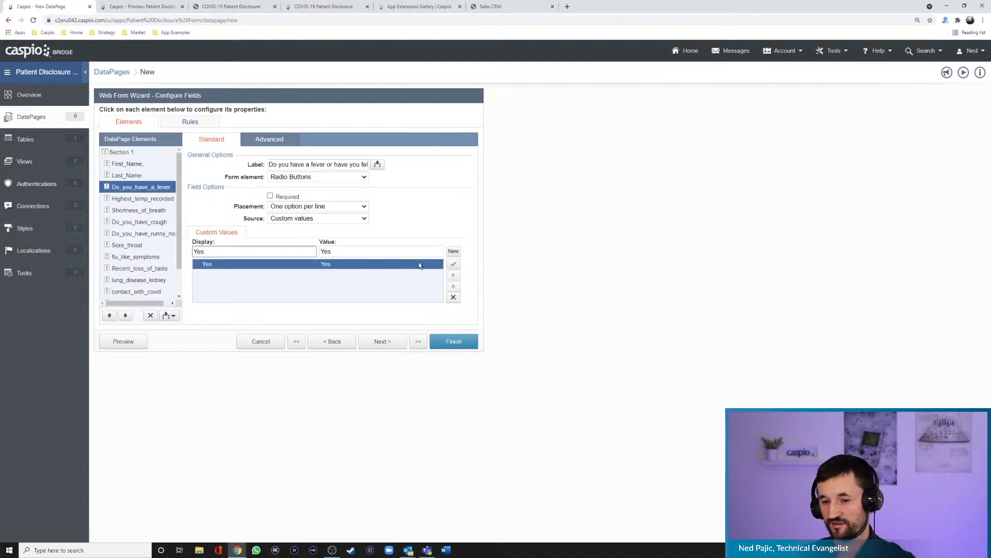
click(454, 251)
text(No)
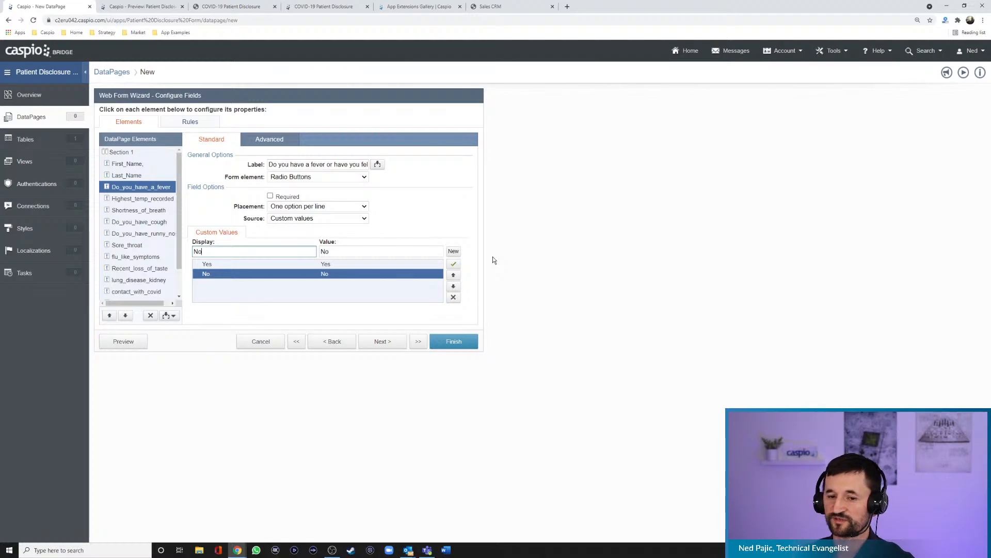
click(125, 342)
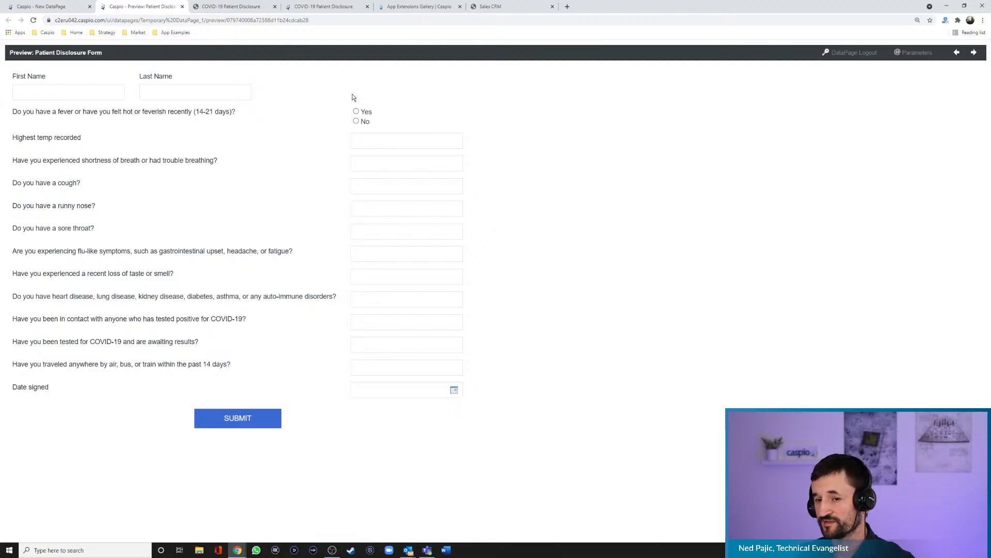
click(57, 6)
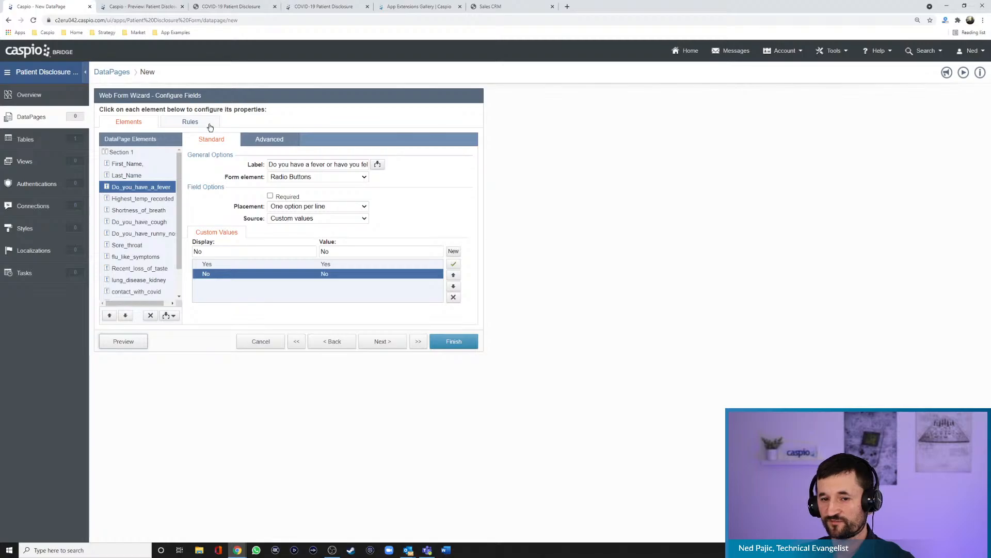
- Set the Do_you_have_a_fever field's label position to Top and preview the form
click(268, 139)
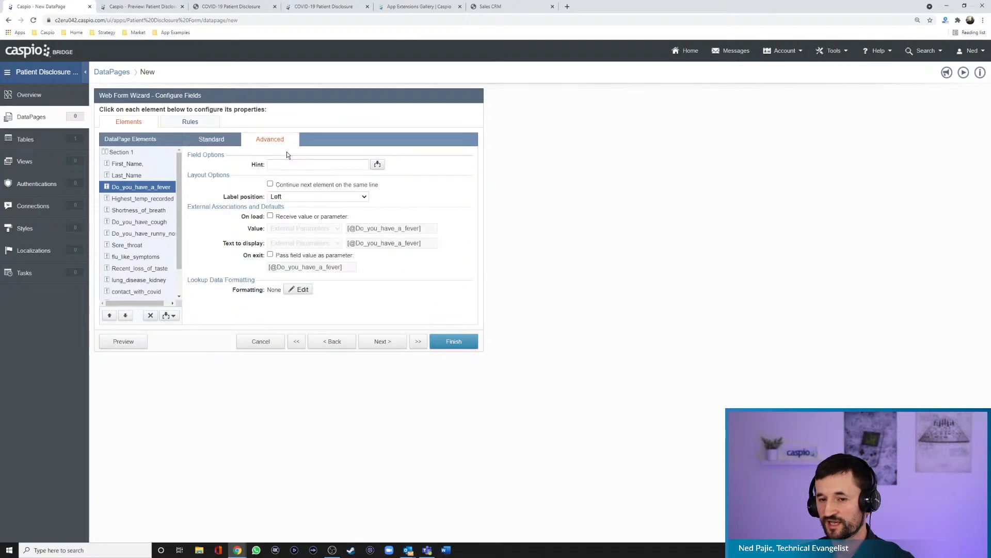
click(296, 197)
click(293, 205)
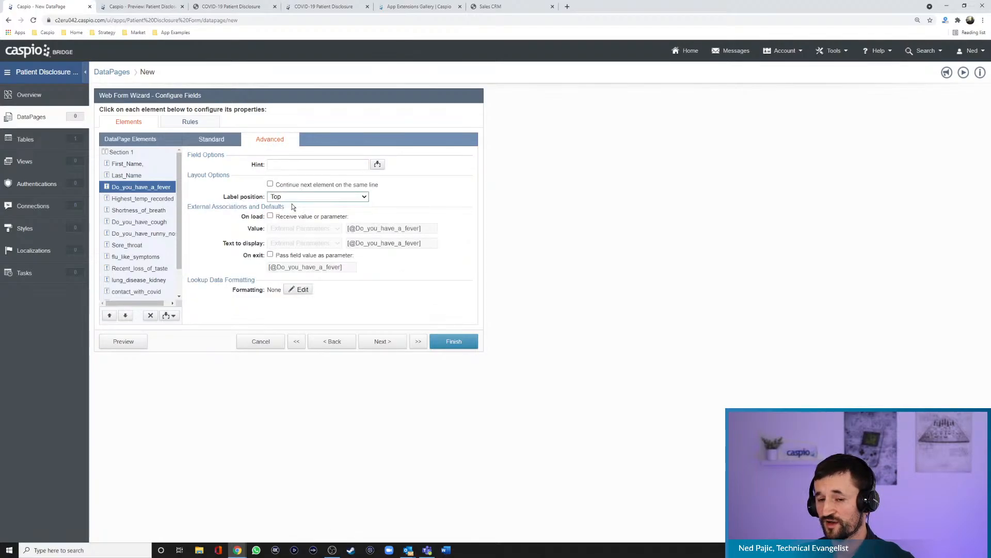
click(139, 341)
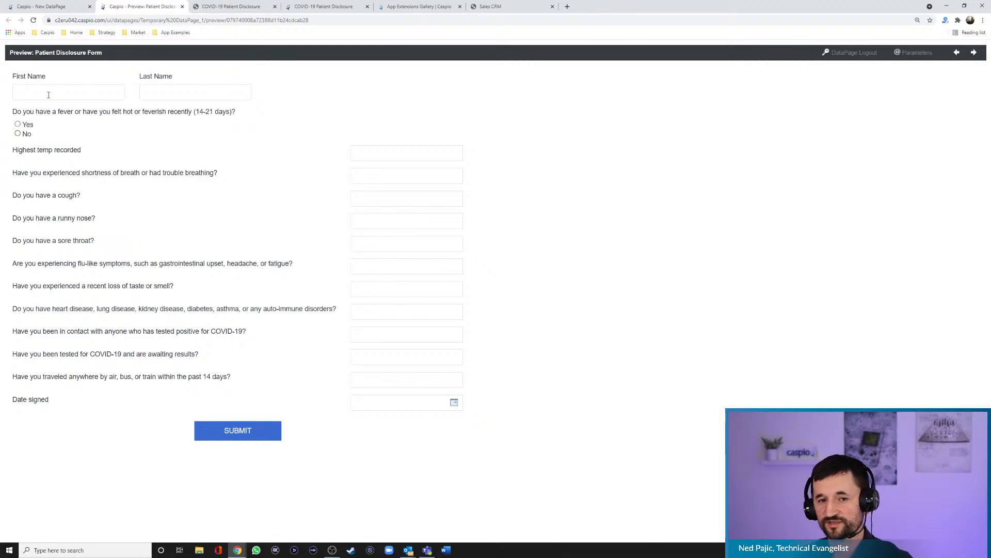
click(46, 7)
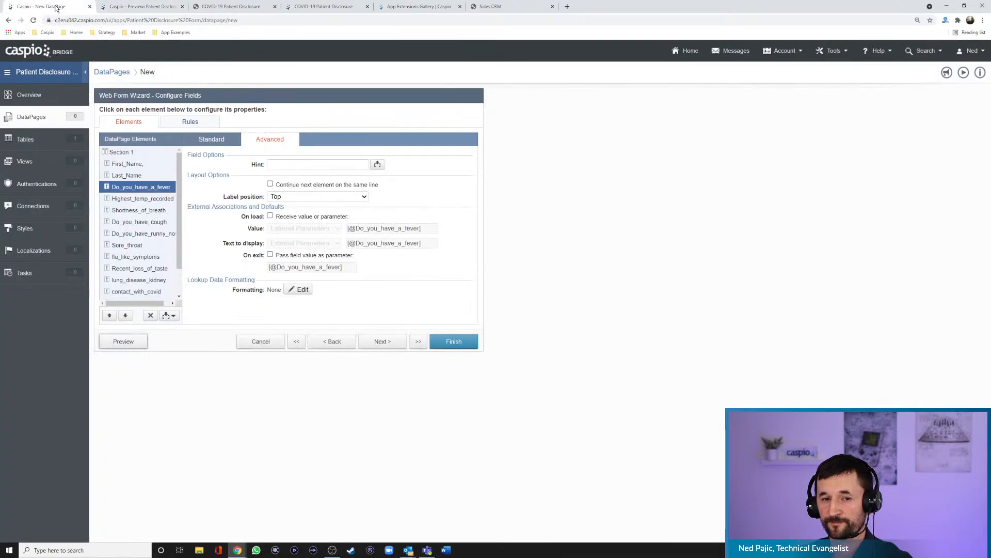
- Add a form rule with the criterion that Do_you_have_a_fever is Not Equal to the value Yes
click(191, 126)
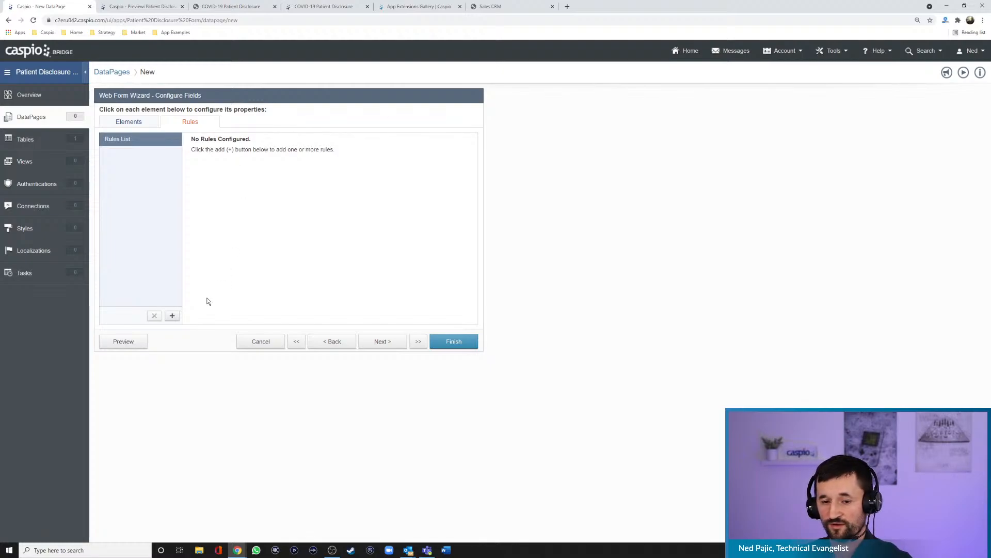
click(172, 316)
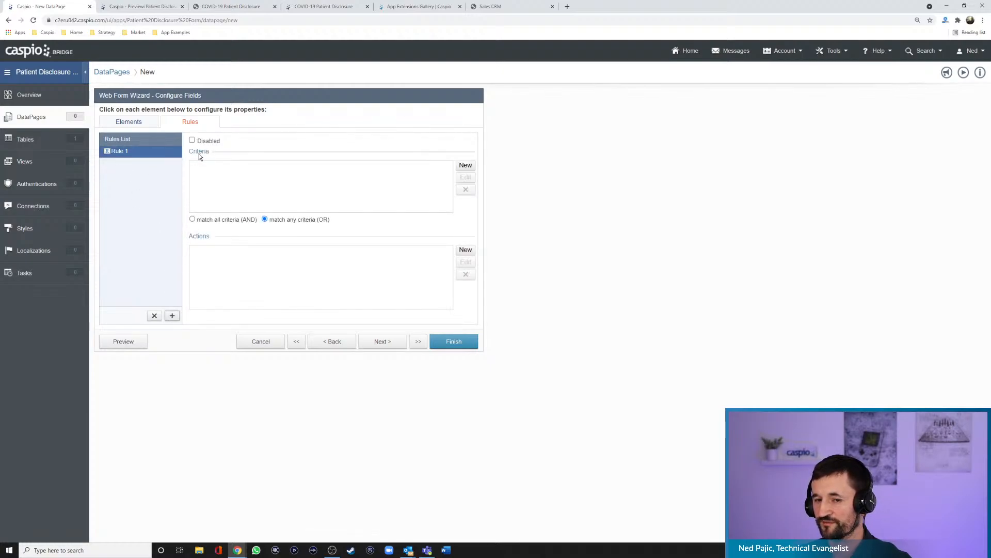
click(465, 170)
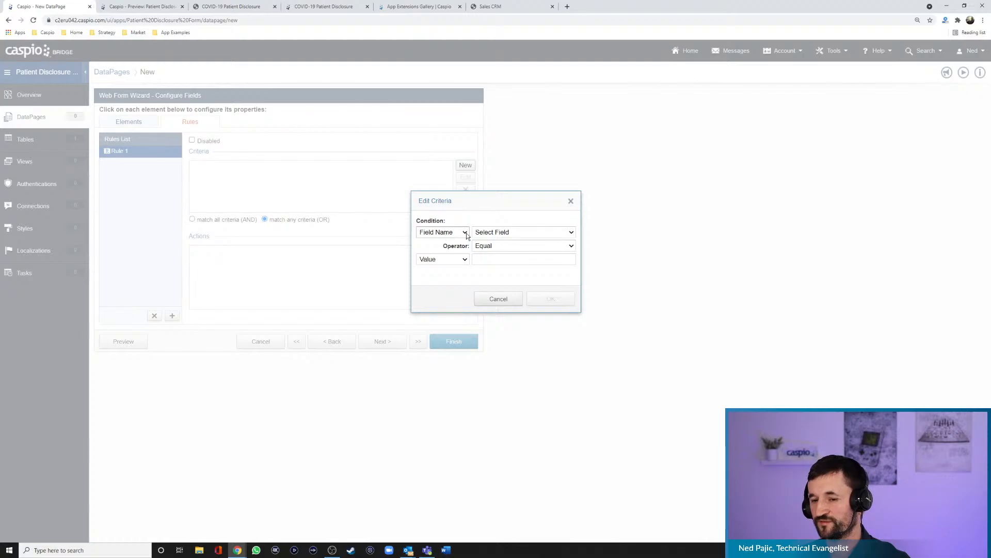
click(495, 233)
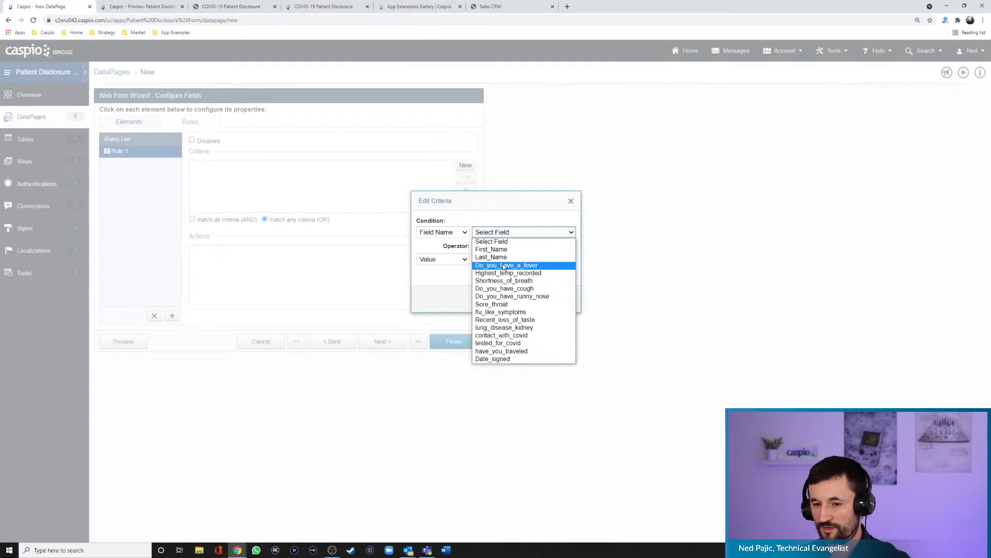
click(152, 11)
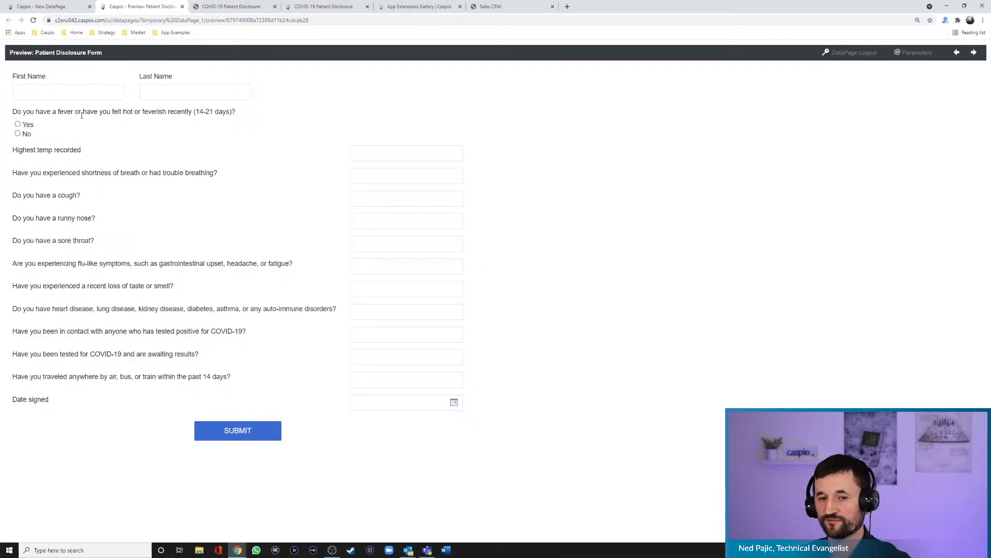
click(47, 7)
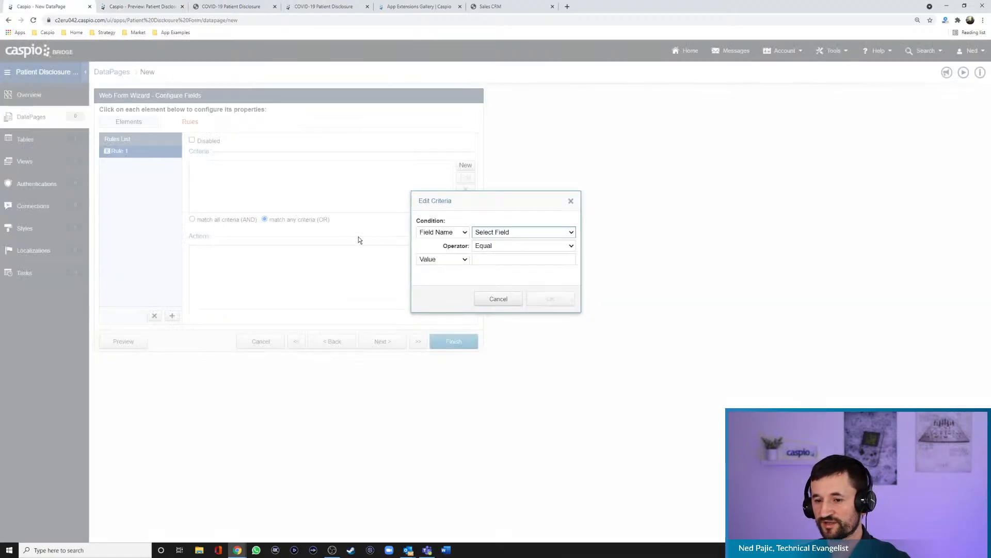
click(499, 234)
click(497, 266)
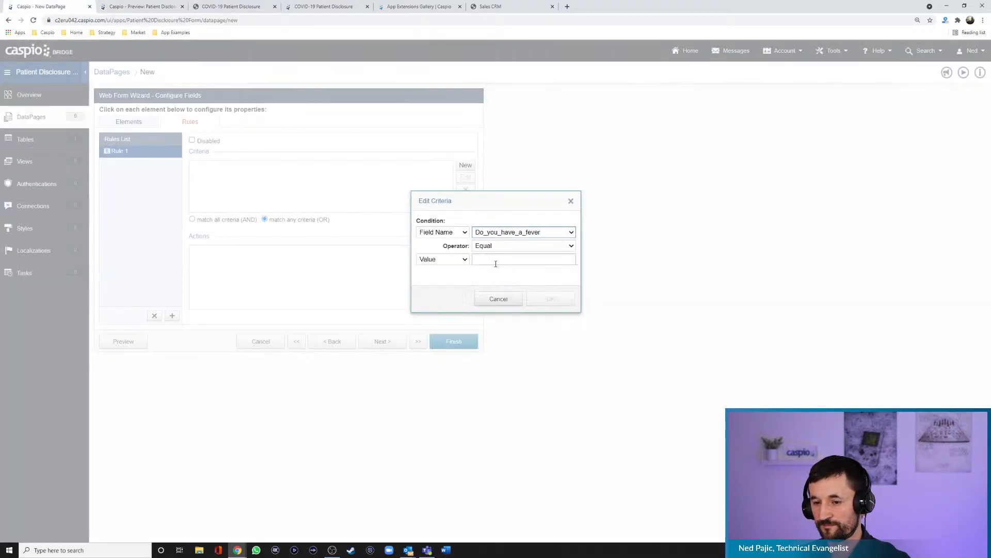
click(498, 246)
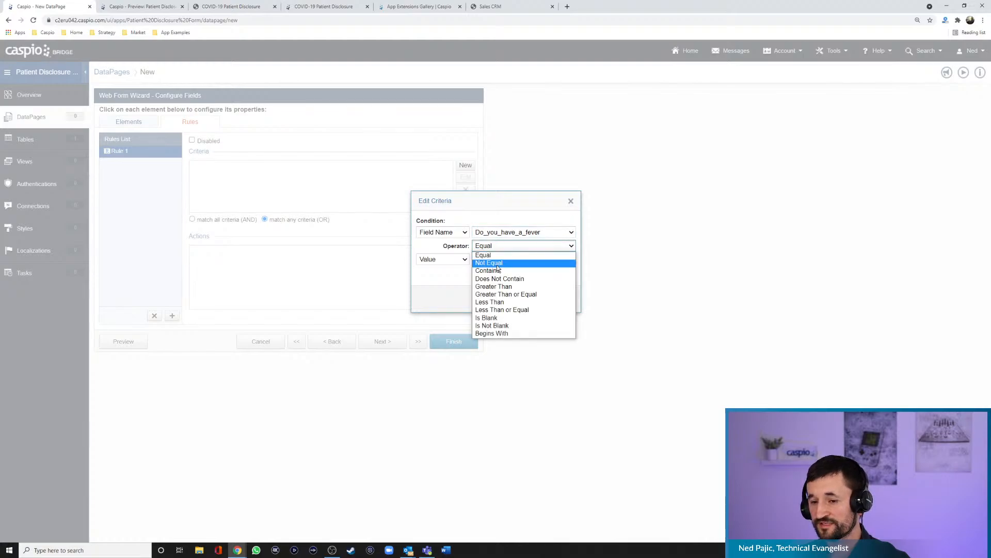
click(497, 265)
click(498, 263)
text(Yes)
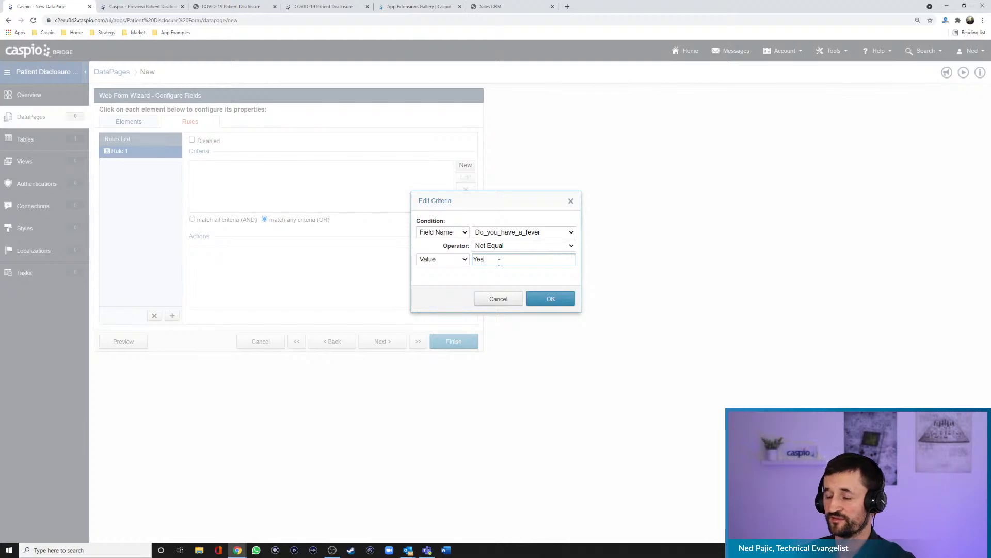
click(557, 300)
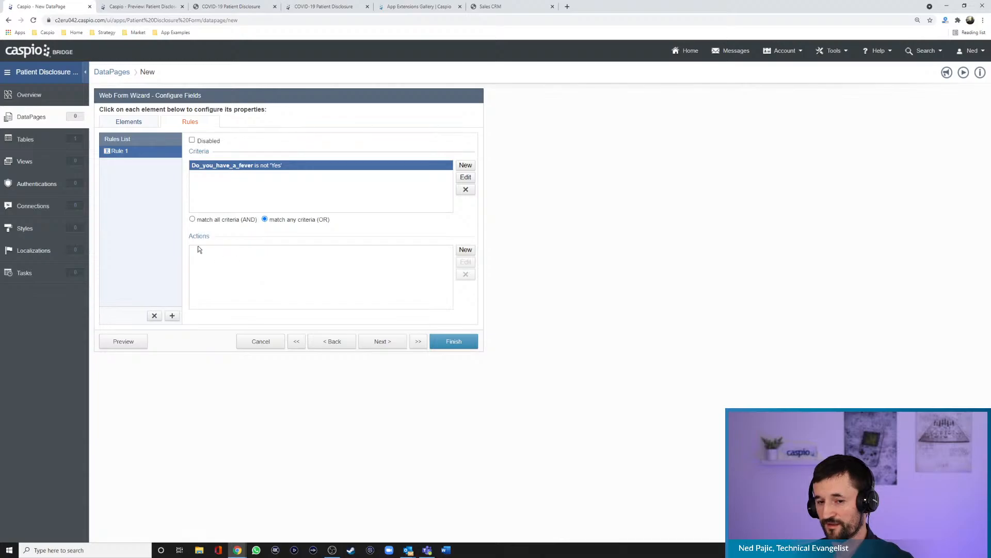
- Add a Hide action for the Highest_temp_recorded field to the fever rule
click(463, 251)
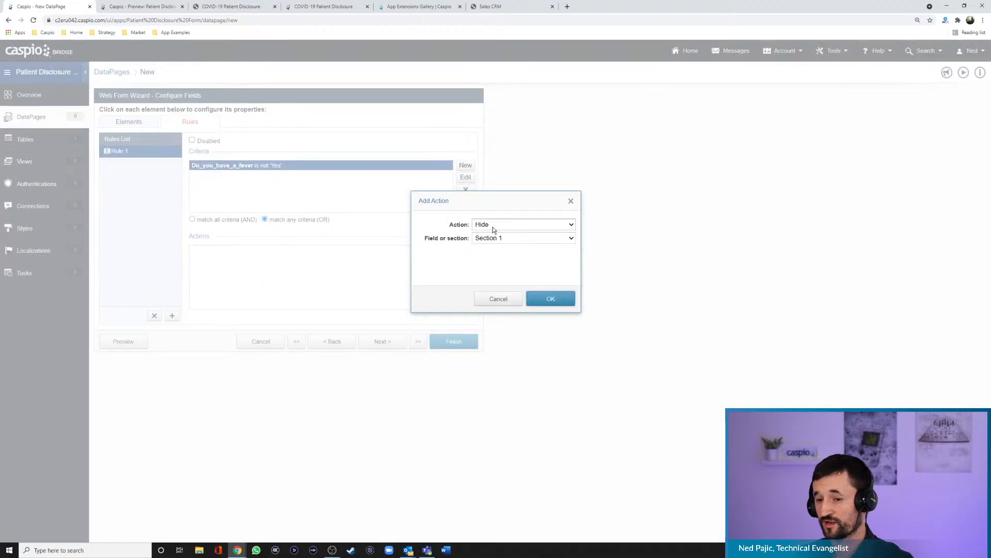
click(499, 239)
click(495, 269)
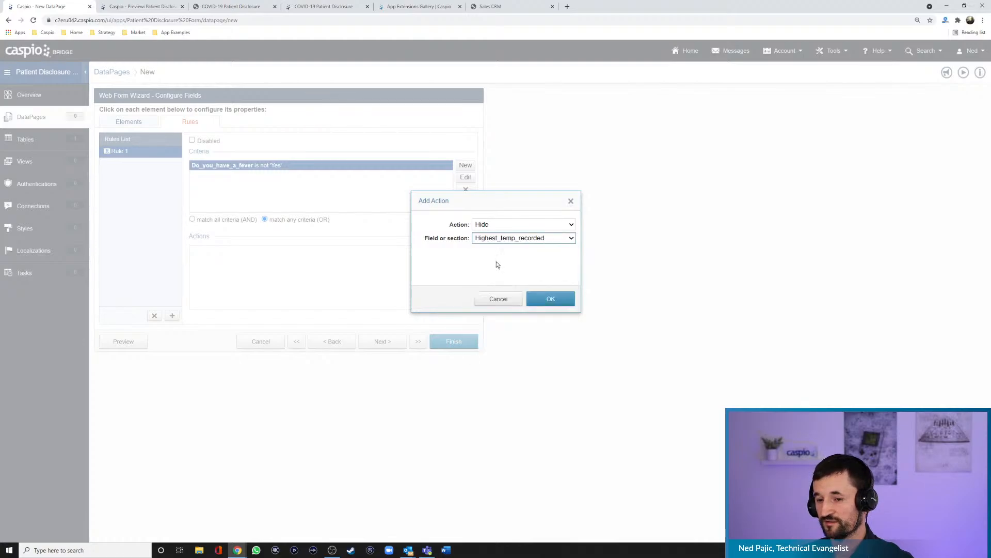
click(542, 297)
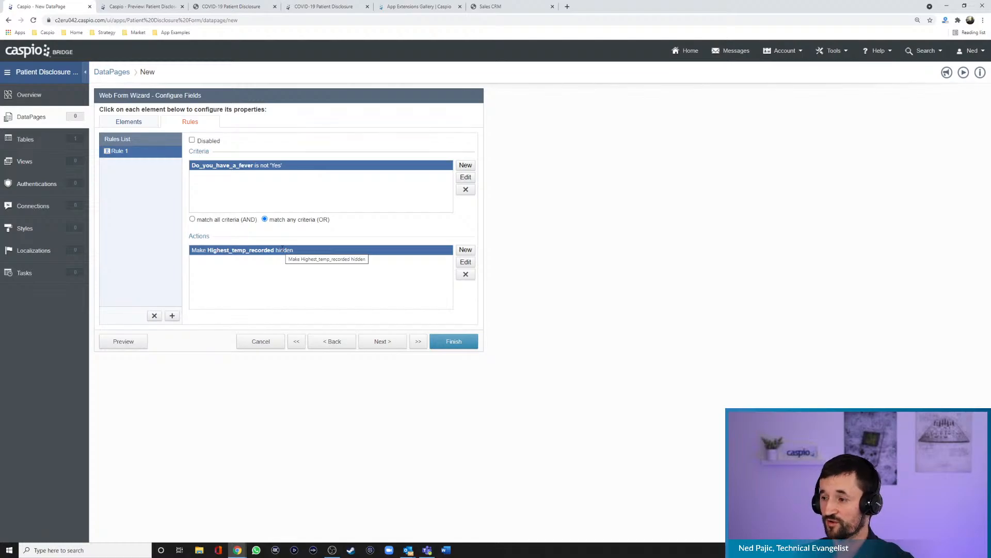
- Preview the form and test the rule by answering the fever question with No and with Yes
click(133, 342)
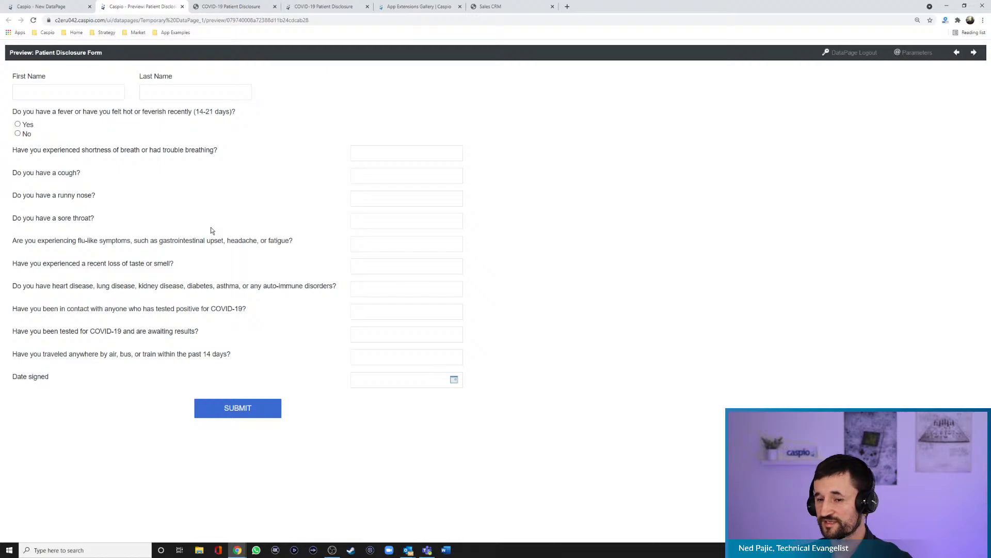
click(26, 135)
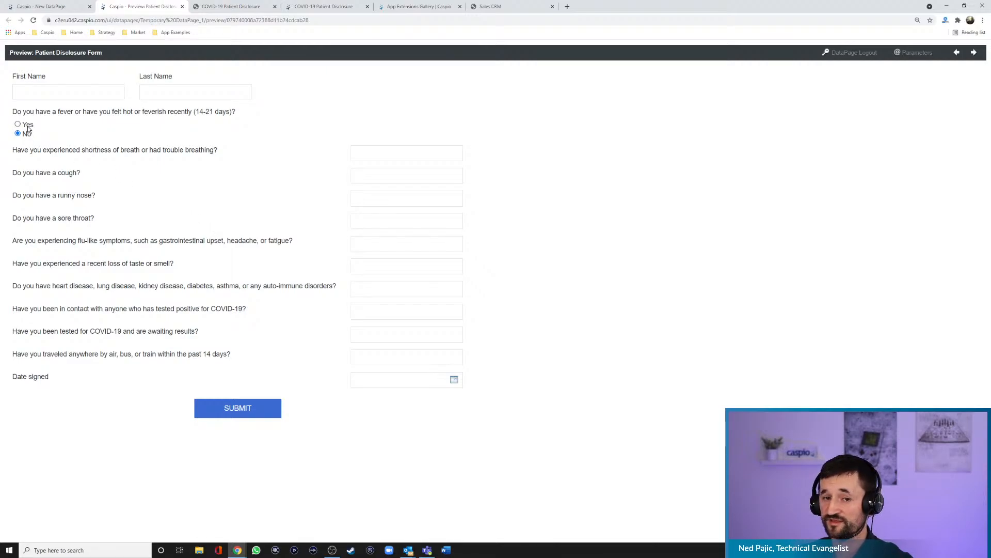
click(27, 126)
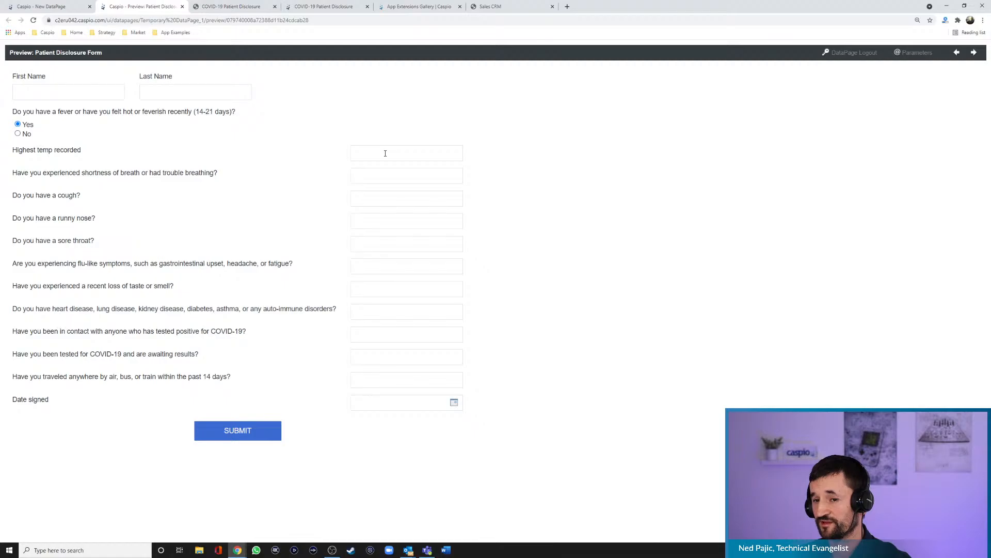
- Set the Highest_temp_recorded field's label position to No Label
click(59, 10)
click(128, 123)
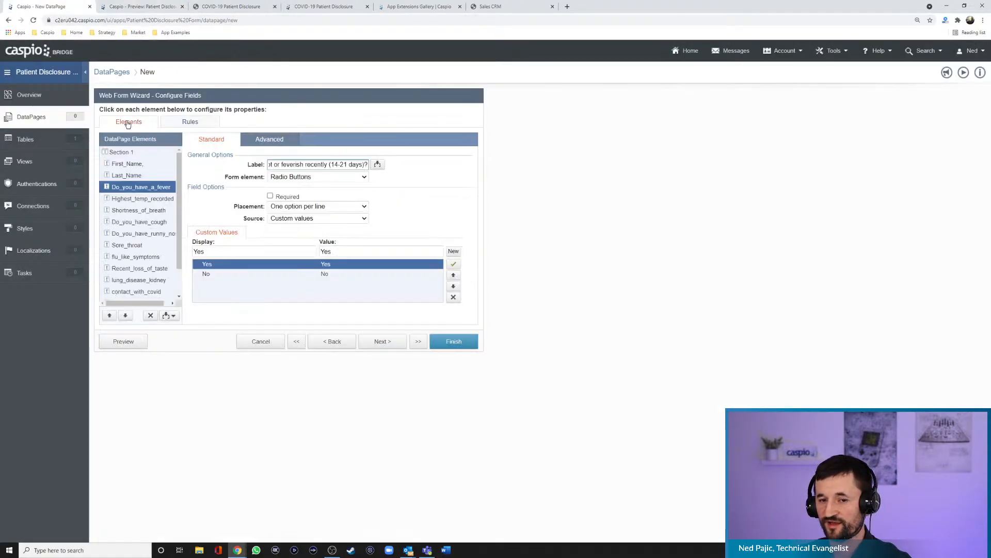
click(138, 200)
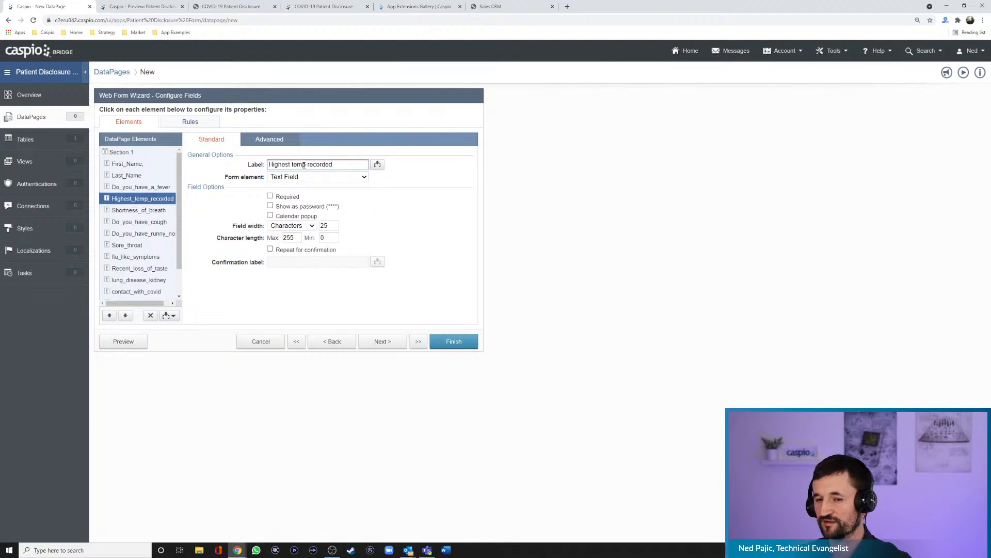
click(278, 142)
click(297, 209)
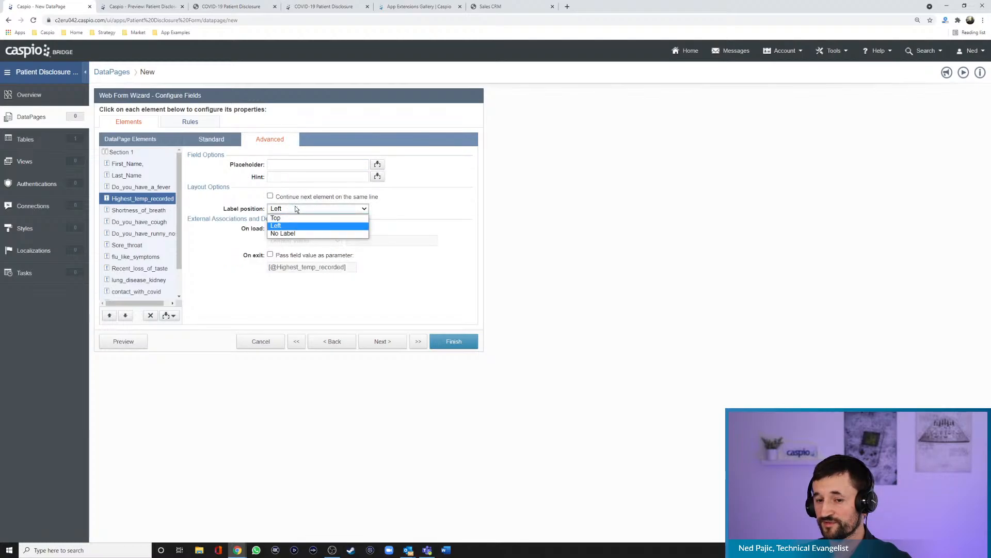
click(289, 234)
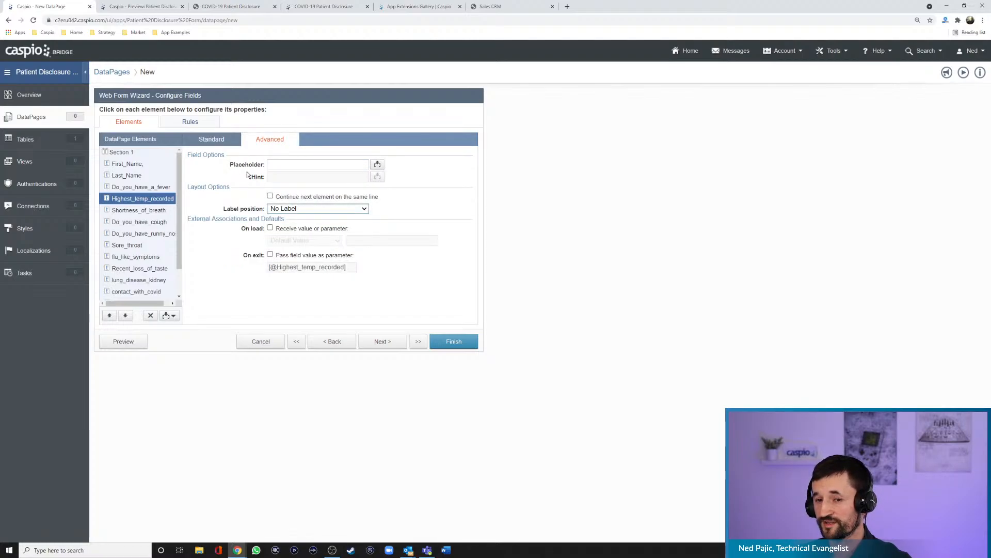
- Give the Highest_temp_recorded field the placeholder "Highest temperature recorded" and preview the form with the fever question answered Yes
click(286, 165)
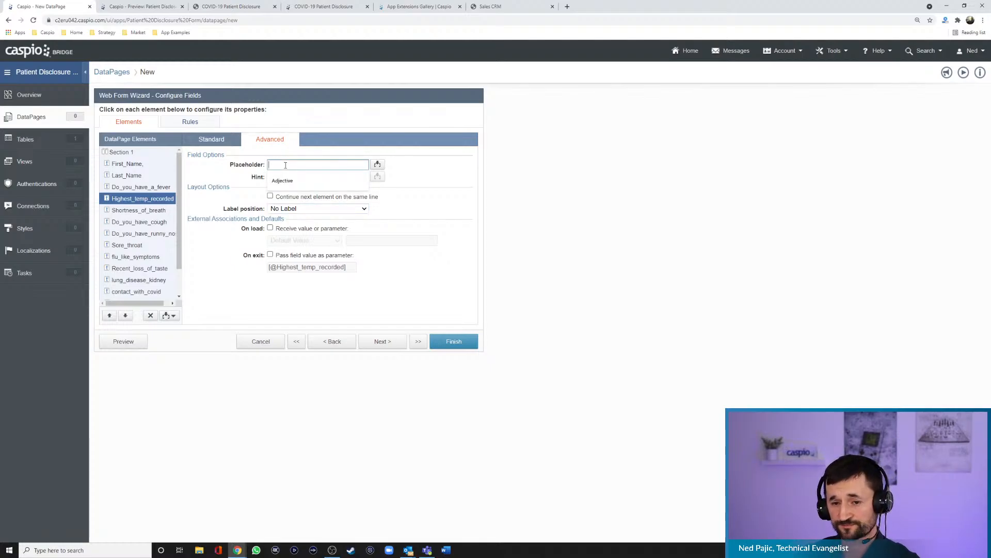
text(Highest te)
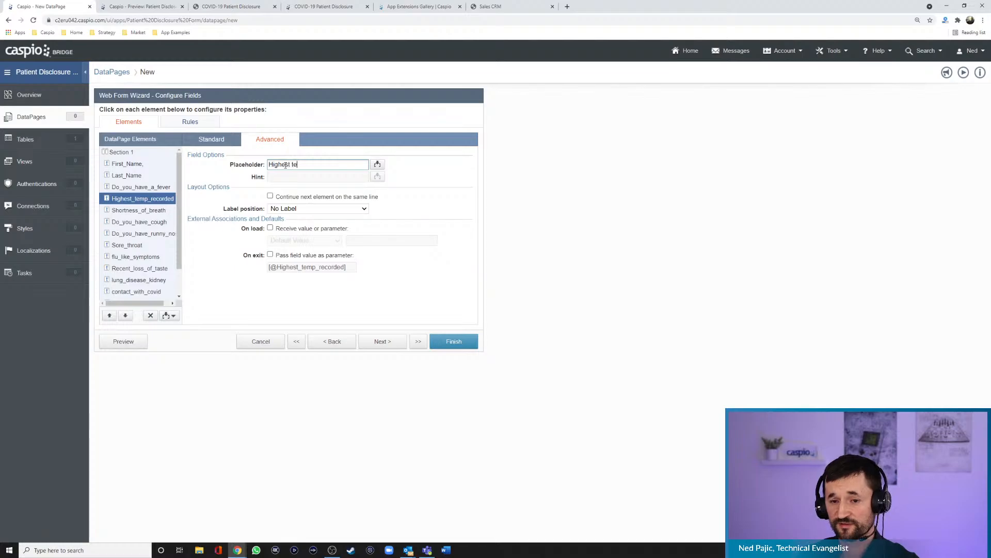
text(mperature recorded)
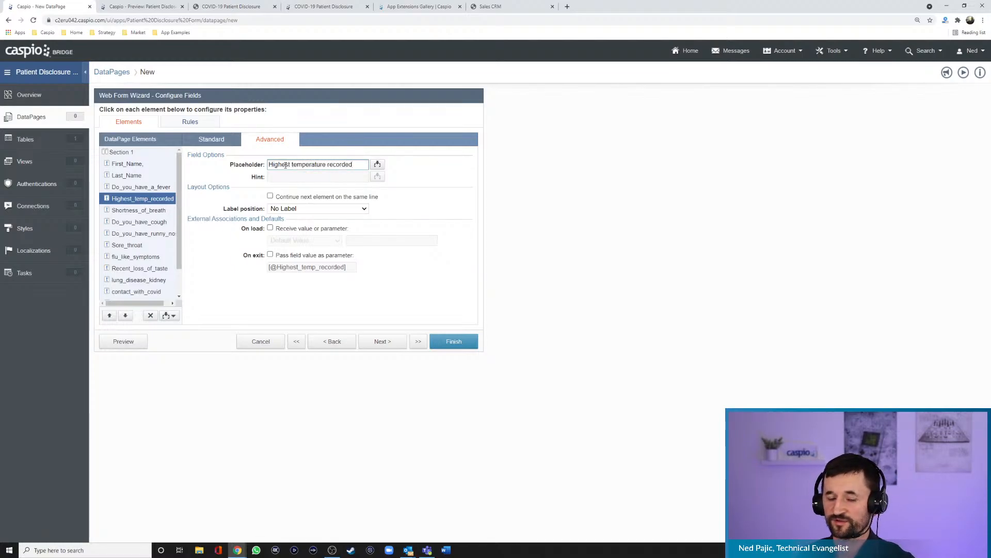
click(132, 342)
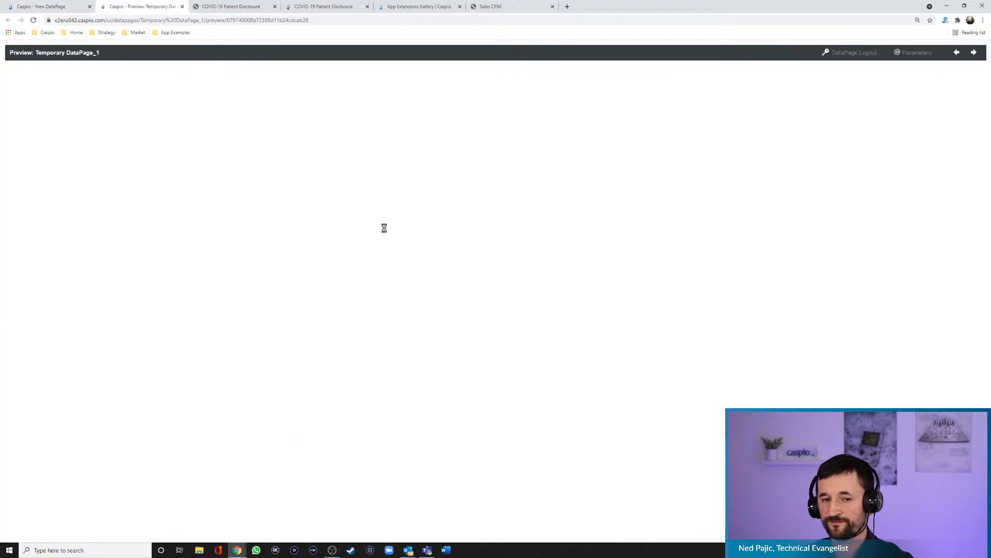
click(30, 126)
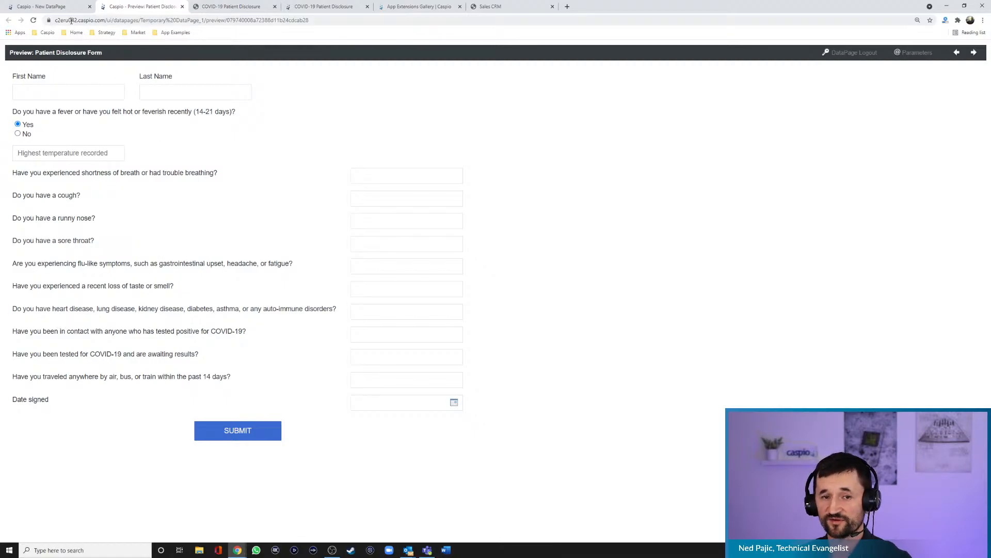
- Change the Shortness_of_breath field to Radio Buttons with the placement One option per line
click(63, 8)
click(130, 212)
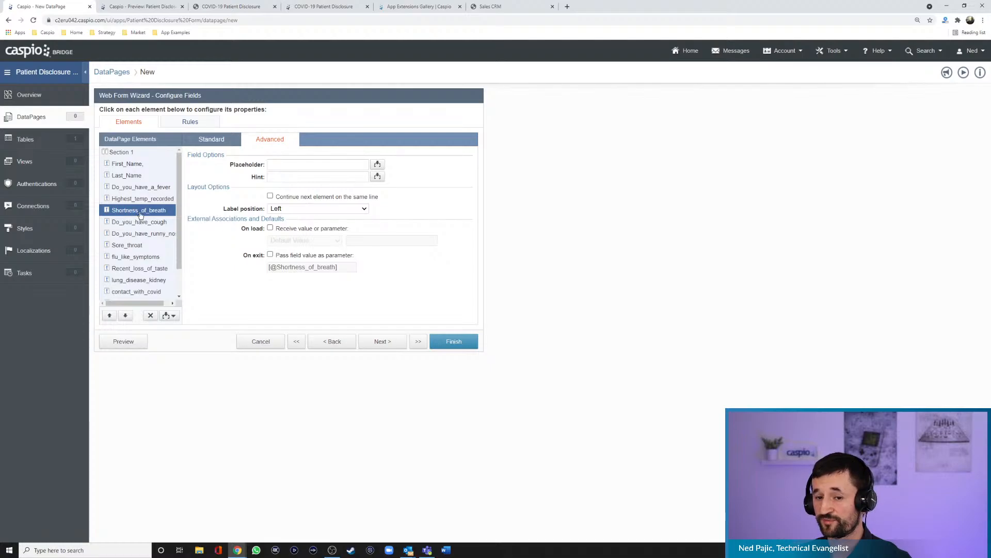
click(212, 140)
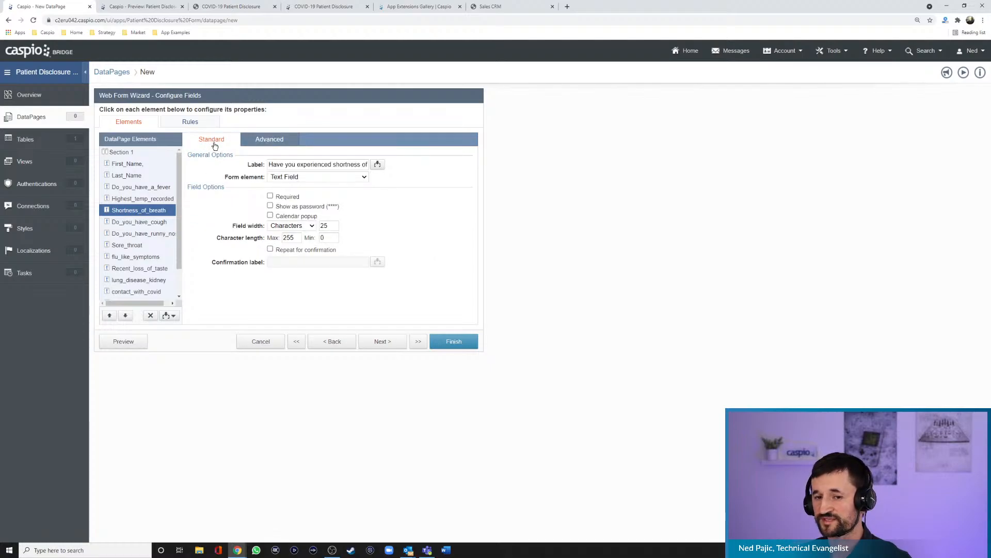
click(299, 177)
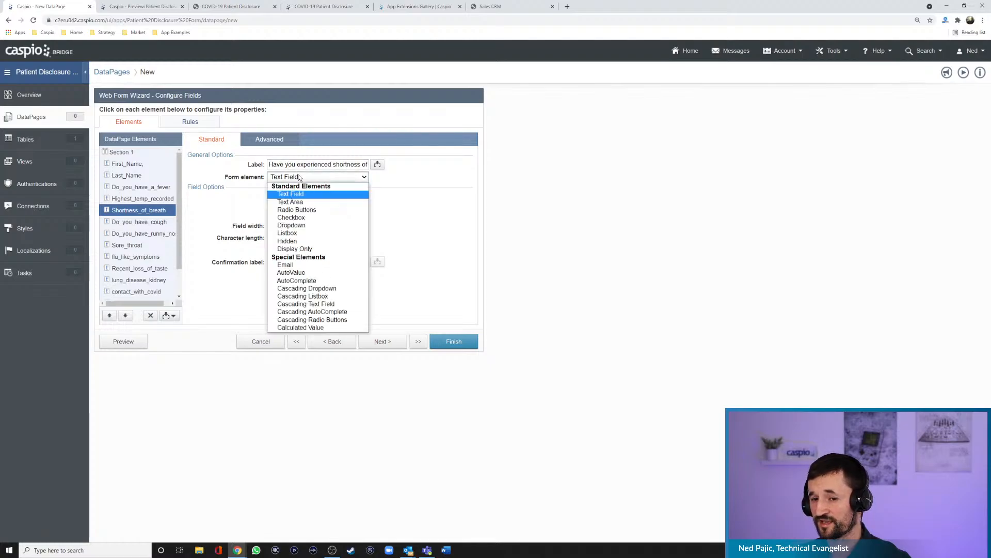
click(294, 210)
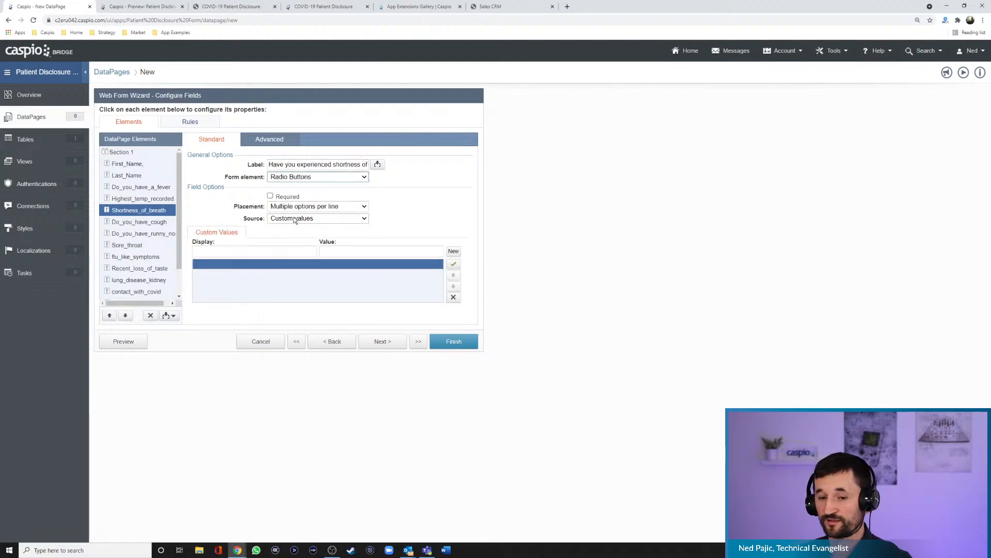
click(296, 207)
click(298, 223)
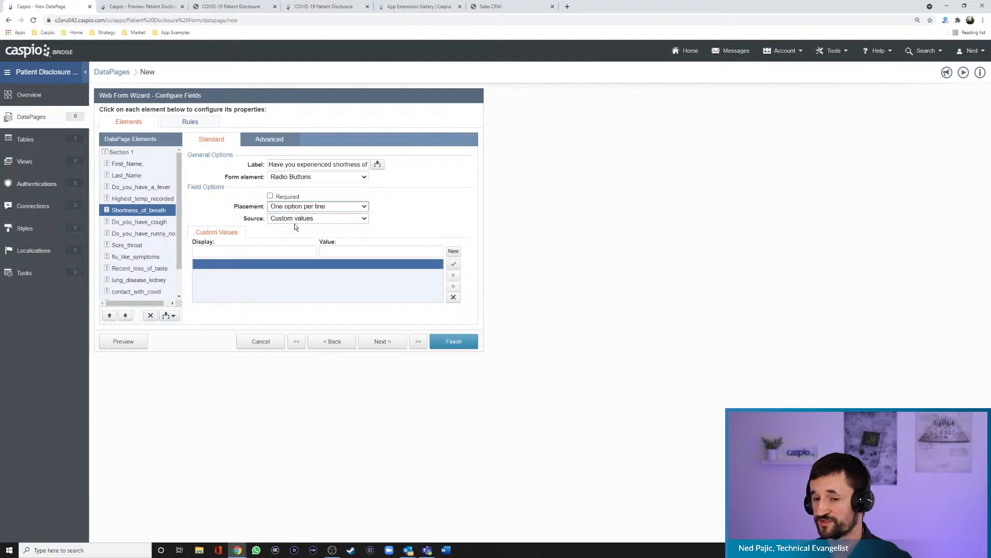
- Add Yes and No as custom values for the Shortness_of_breath radio buttons
click(279, 253)
text(Yes)
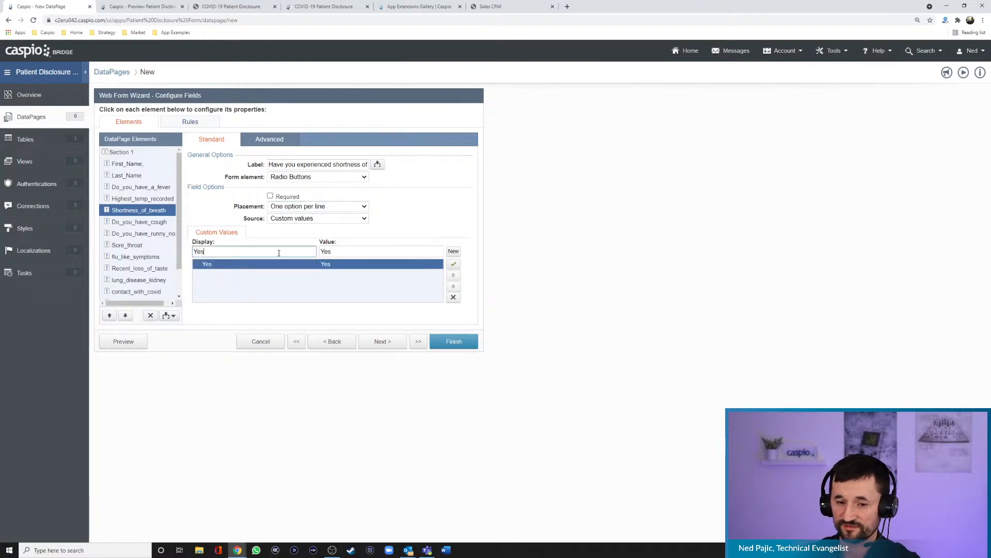
click(378, 255)
click(453, 252)
text(No)
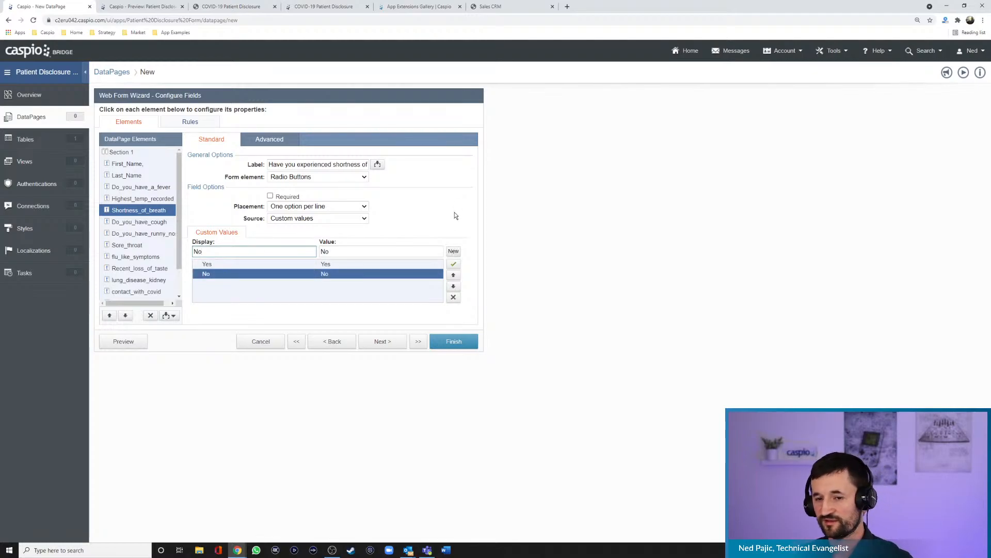
- Set the Shortness_of_breath field's label position to Top and preview the form
click(281, 140)
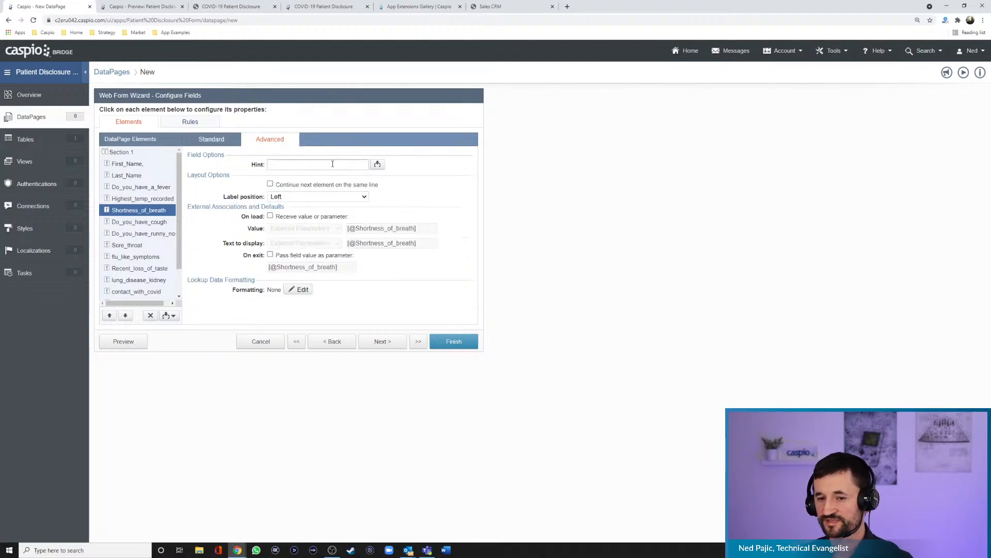
click(298, 197)
click(296, 206)
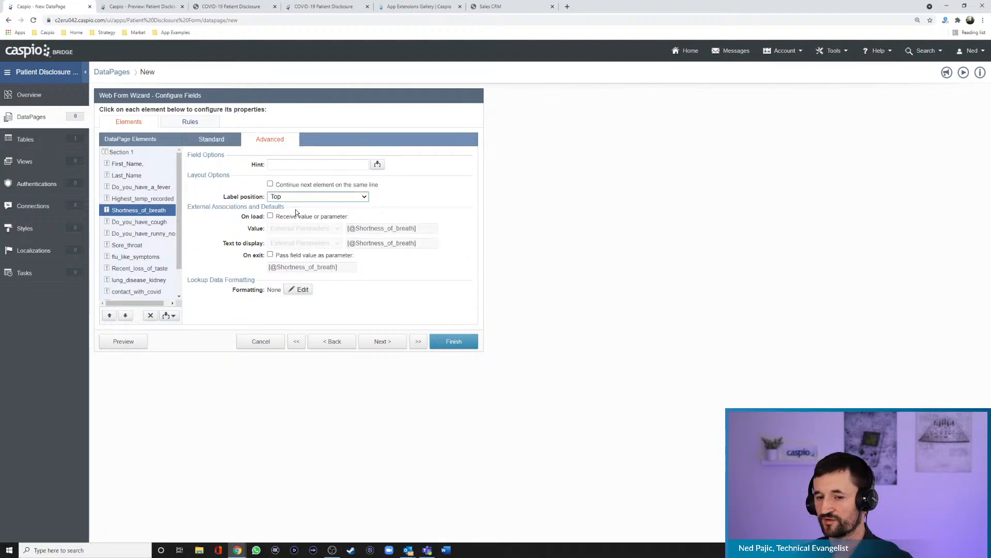
click(126, 341)
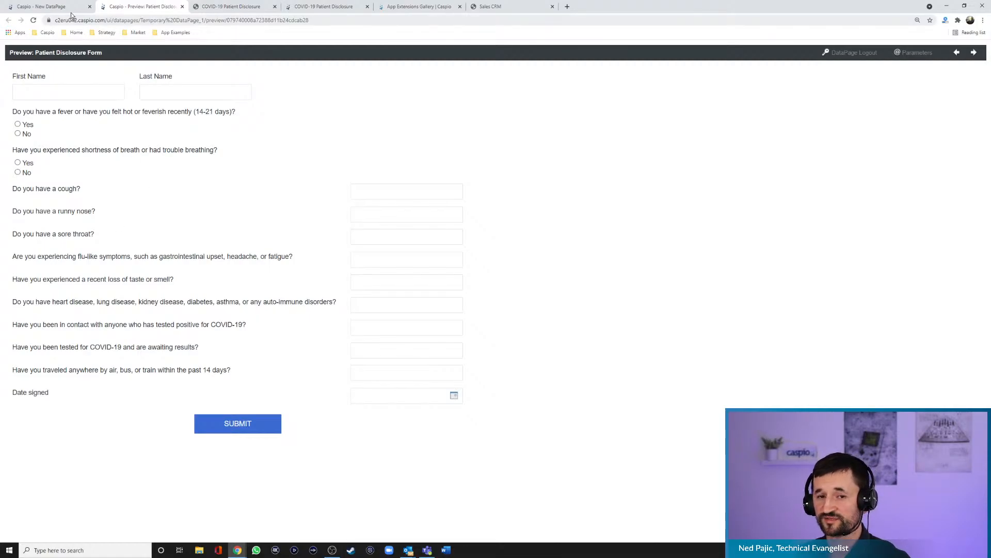
- Change the Do_you_have_cough field to Radio Buttons with the placement One option per line
click(49, 6)
click(147, 222)
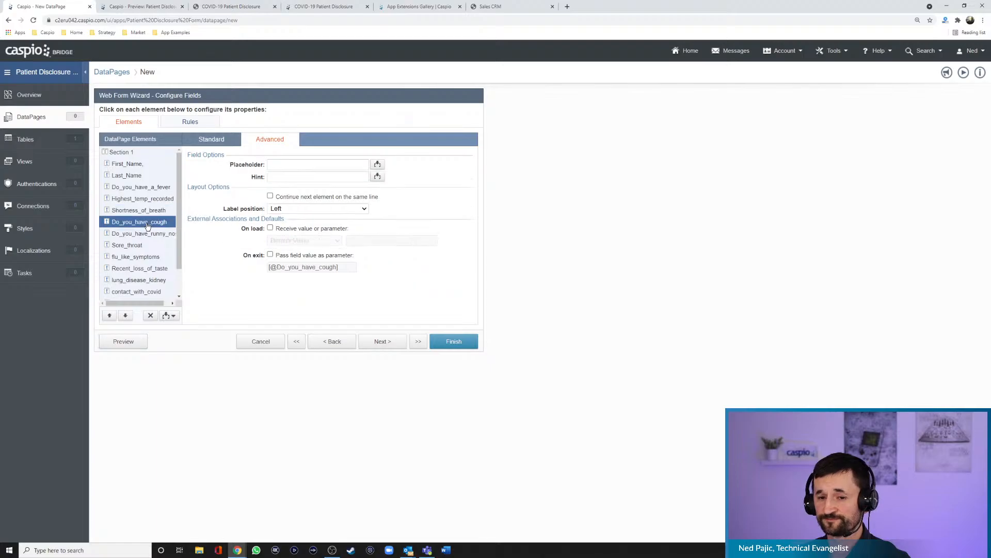
click(212, 140)
click(293, 178)
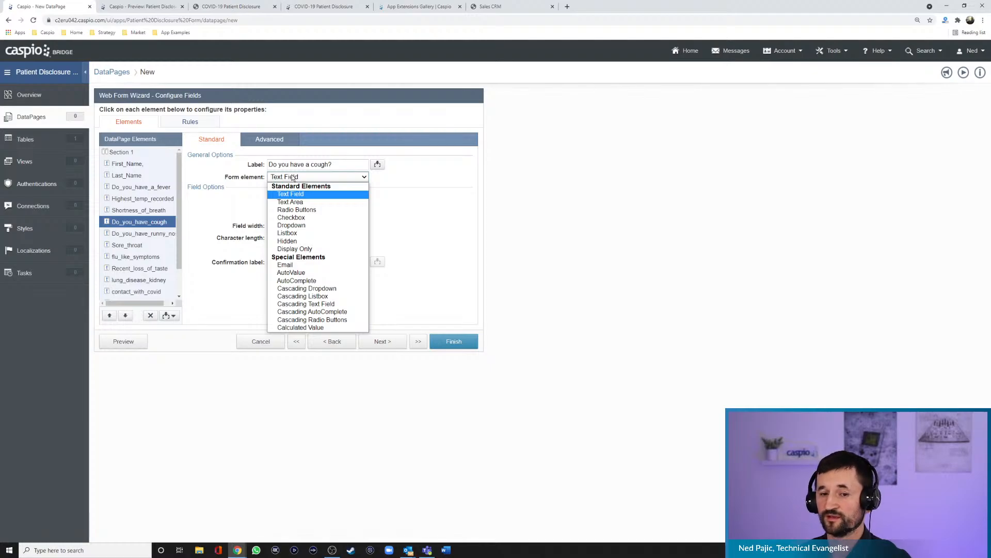
click(297, 210)
click(298, 208)
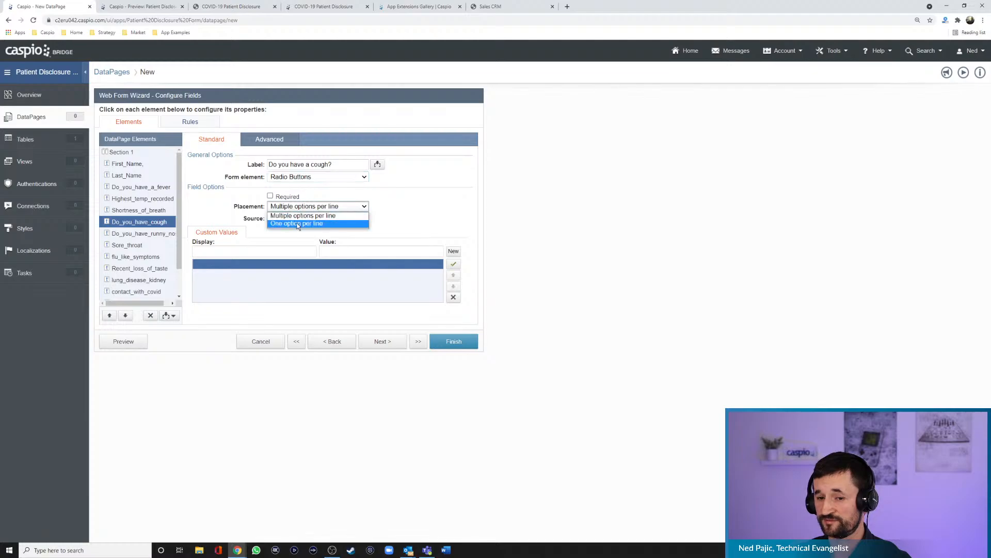
click(297, 213)
- Add Yes and No as custom values for the Do_you_have_cough radio buttons
click(274, 248)
text(Yes)
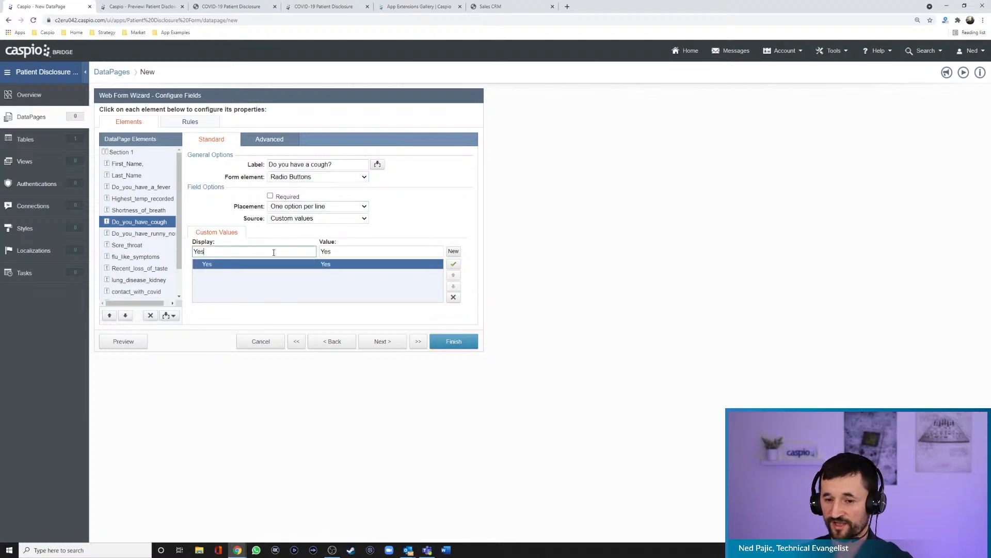
click(453, 251)
text(No)
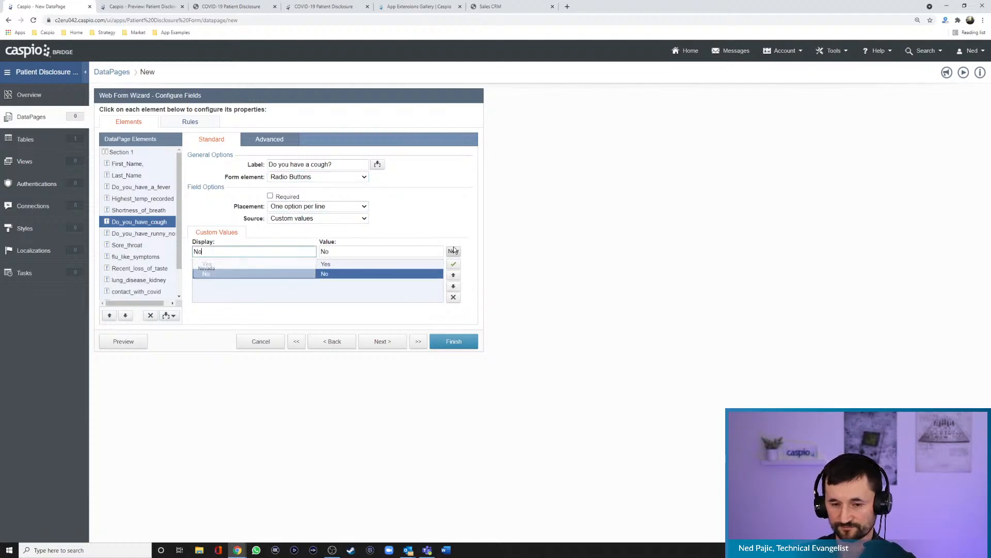
- Set the Do_you_have_cough field's label position to Top and preview the form
click(270, 139)
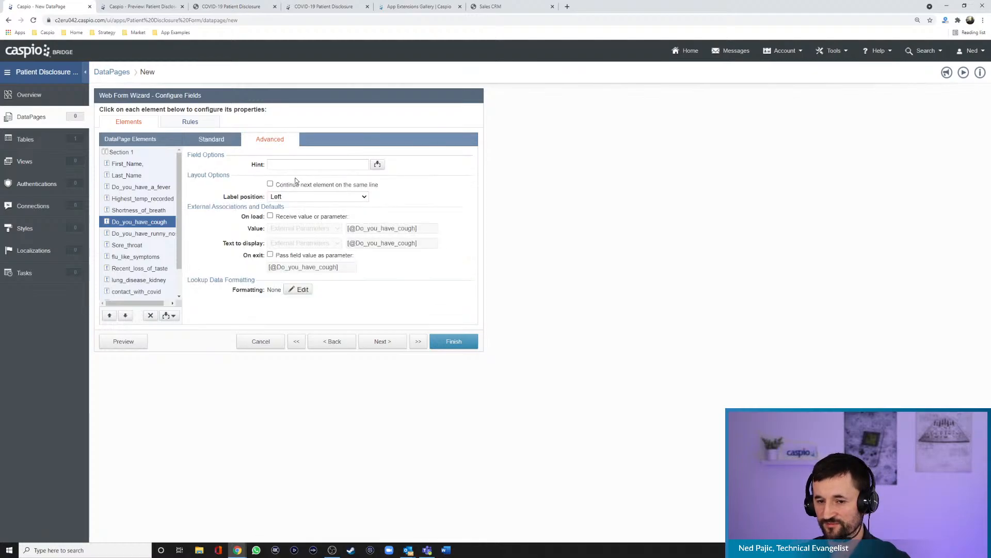
click(289, 212)
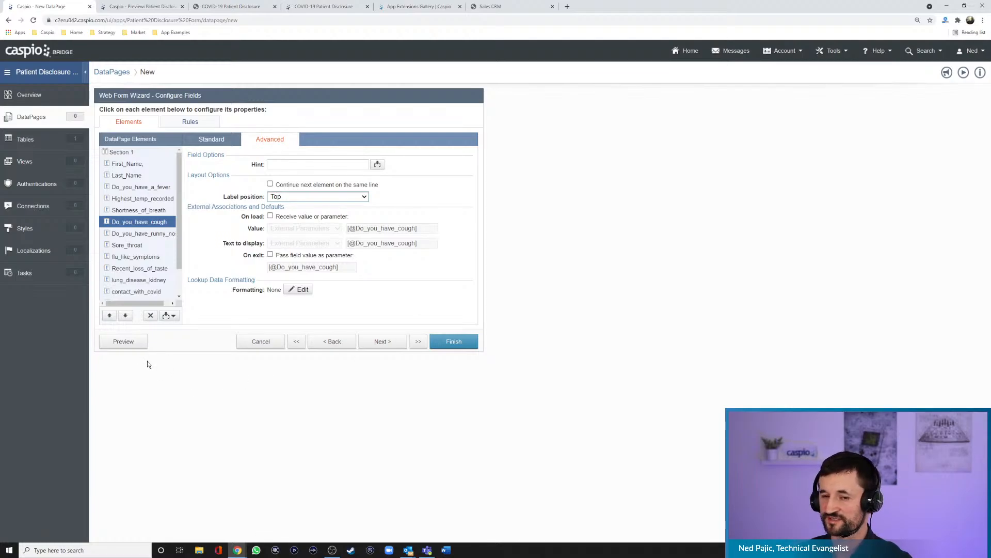
click(137, 343)
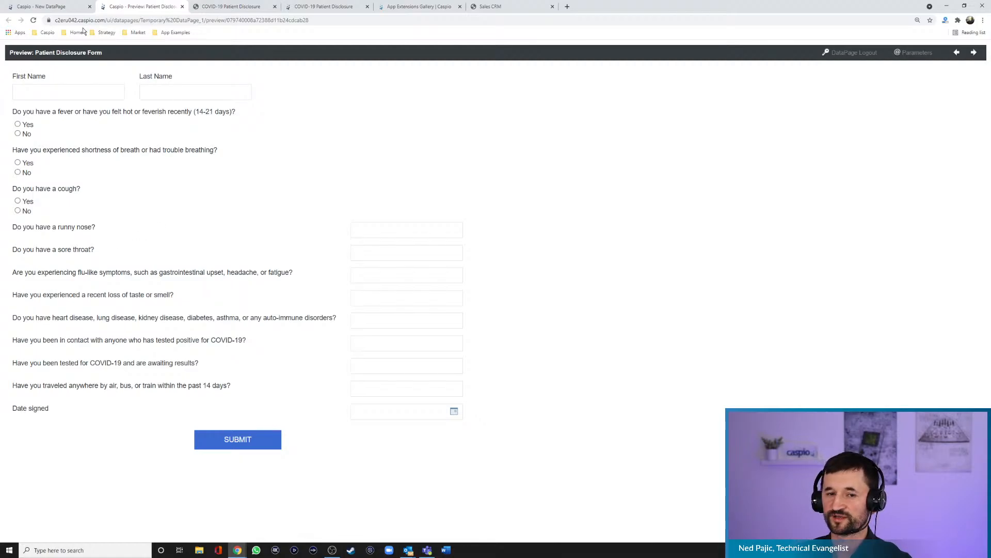
- Change the Do_you_have_runny_nose field to Radio Buttons with the placement One option per line
click(57, 9)
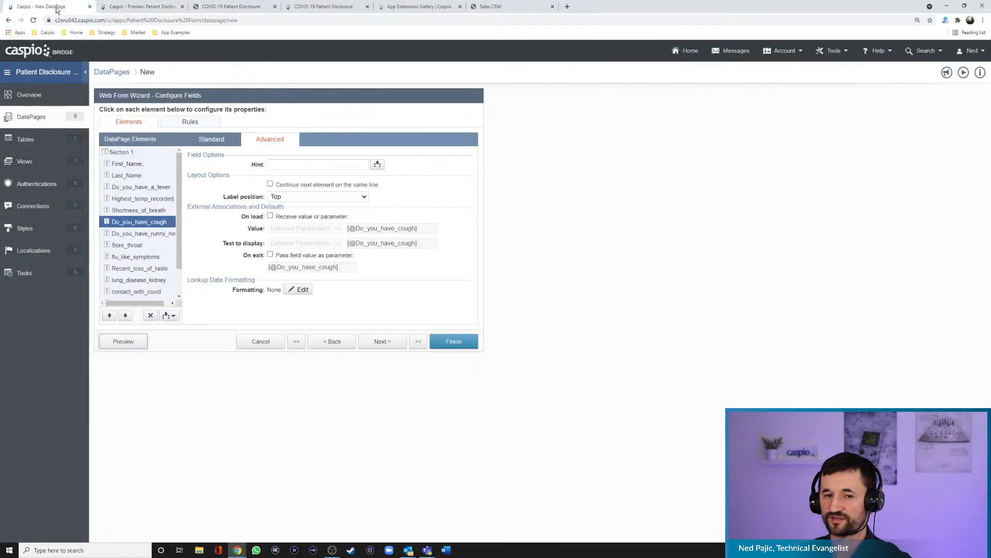
click(141, 235)
click(218, 142)
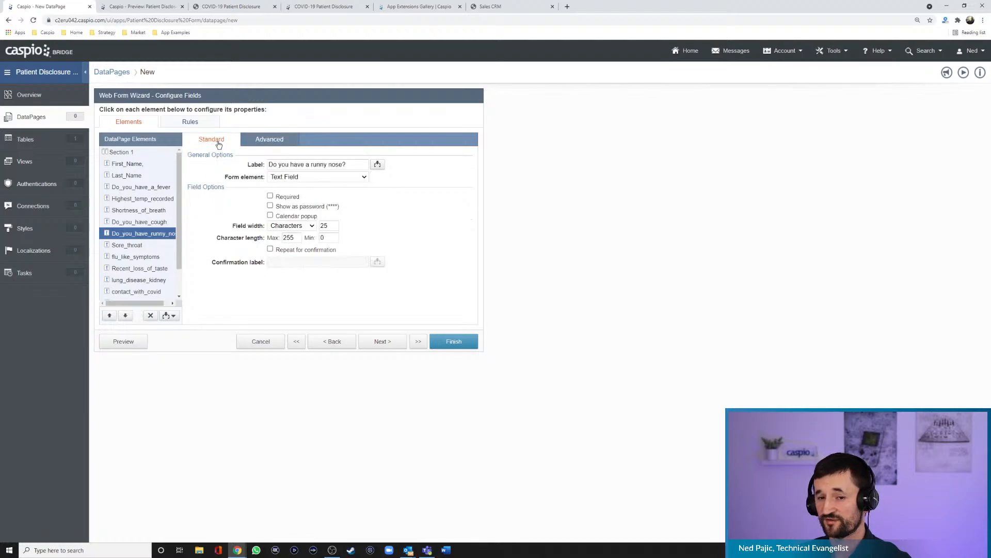
click(297, 178)
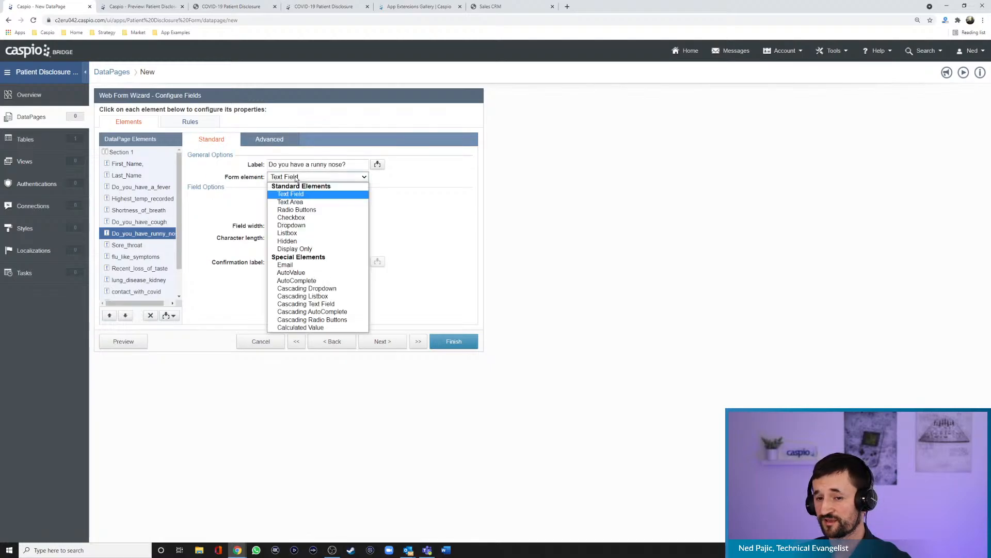
click(297, 210)
click(297, 206)
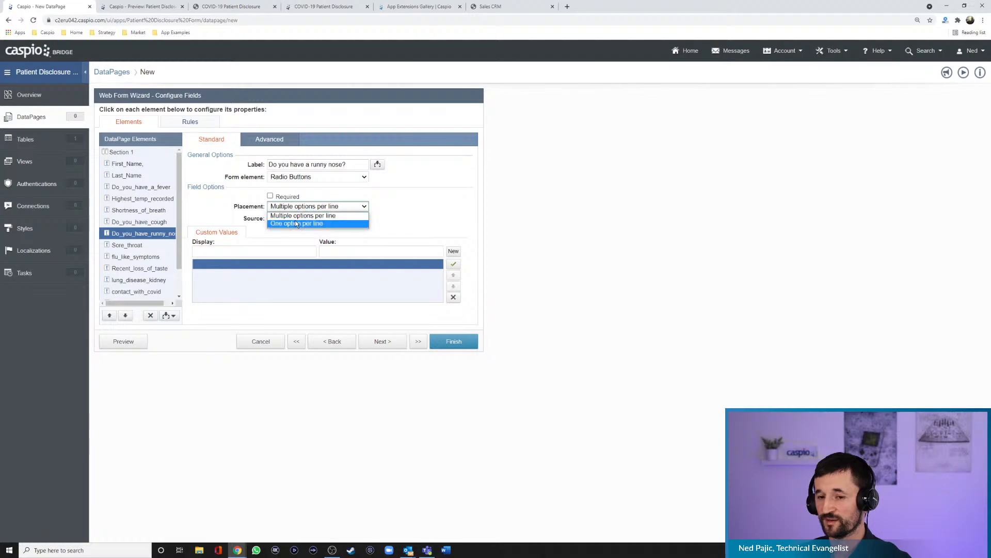
click(296, 219)
- Add Yes and No as custom values for the Do_you_have_runny_nose radio buttons
click(290, 251)
text(Yes)
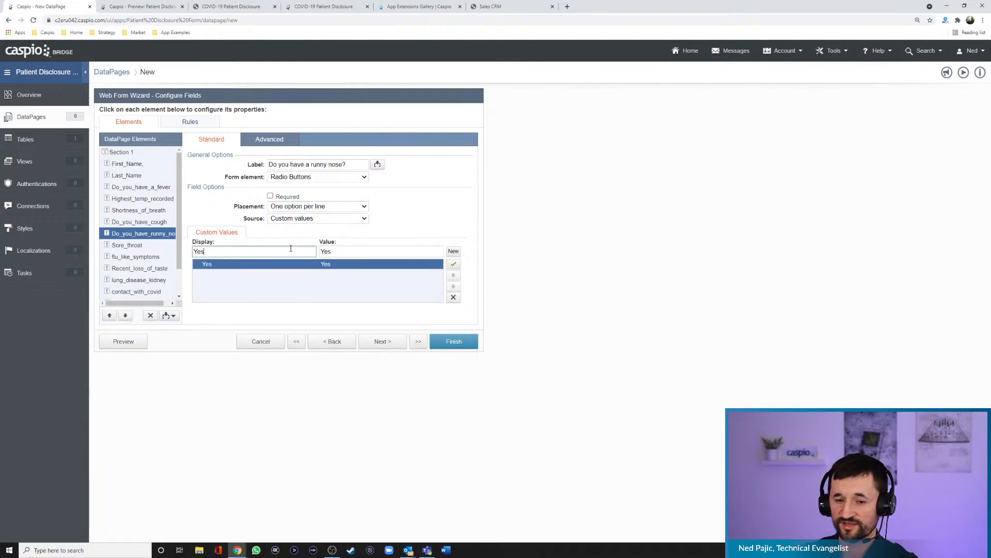
click(452, 251)
text(No)
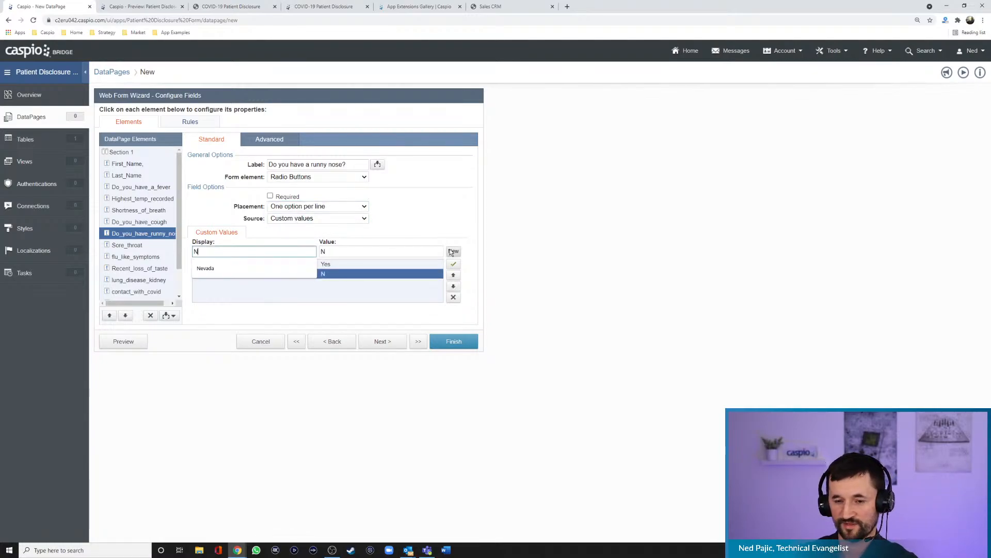
- Set the Do_you_have_runny_nose field's label position to Top and preview the form
click(269, 139)
click(303, 197)
click(290, 206)
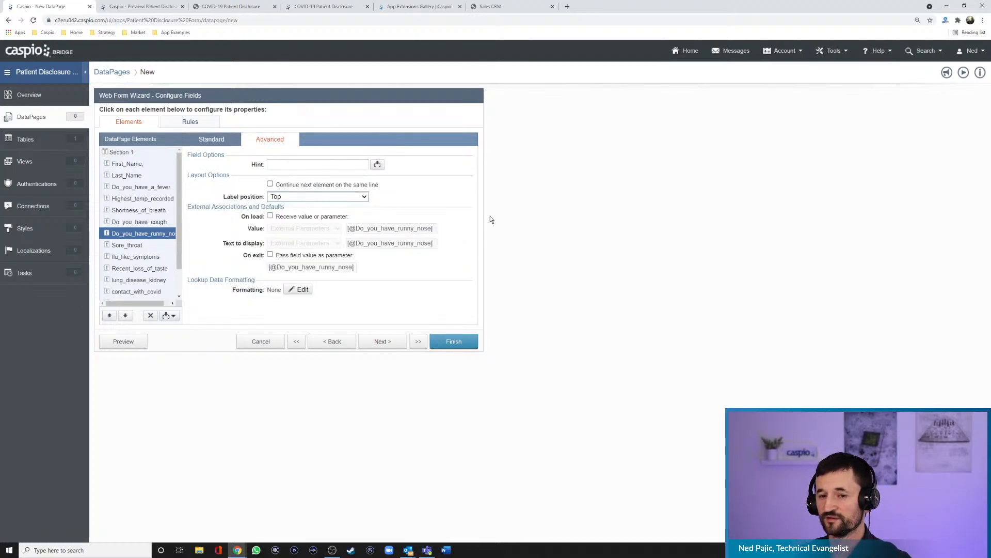
click(124, 341)
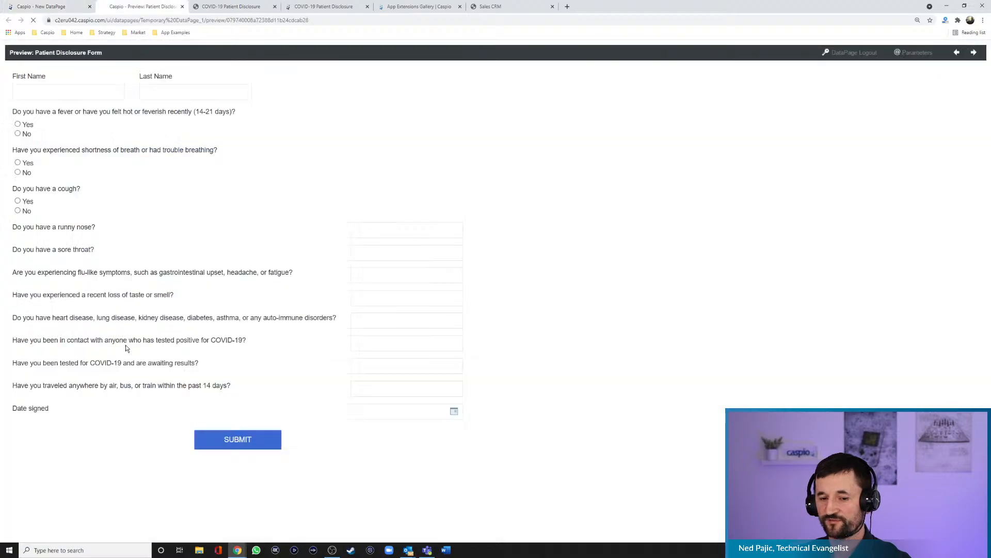
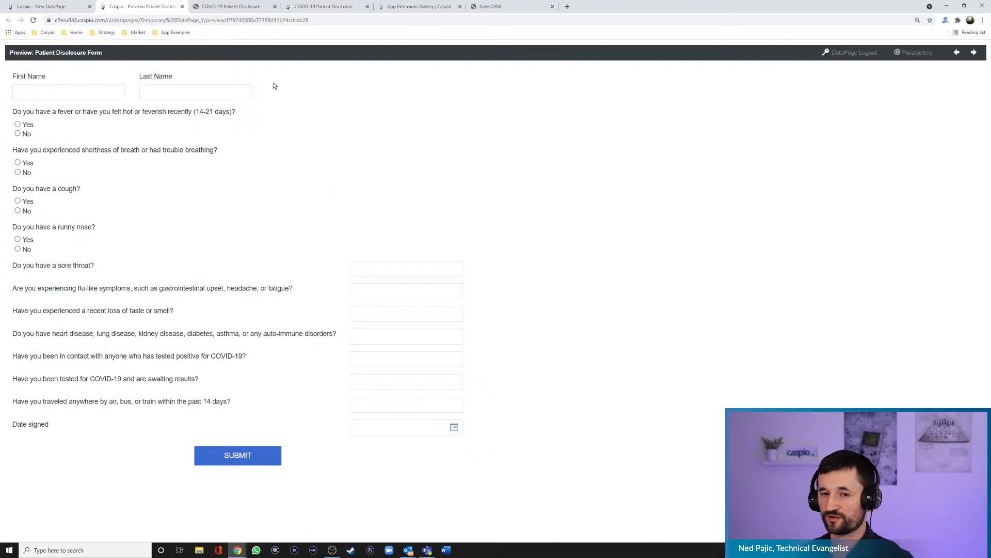
- Copy the title "COVID-19 Patient Disclosure" from the finished example form
click(221, 8)
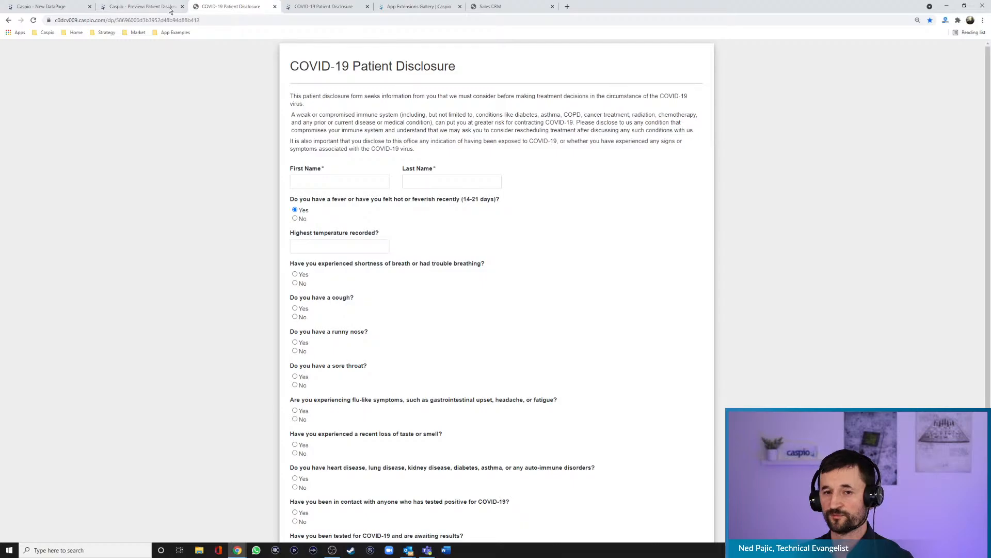
click(171, 8)
click(219, 9)
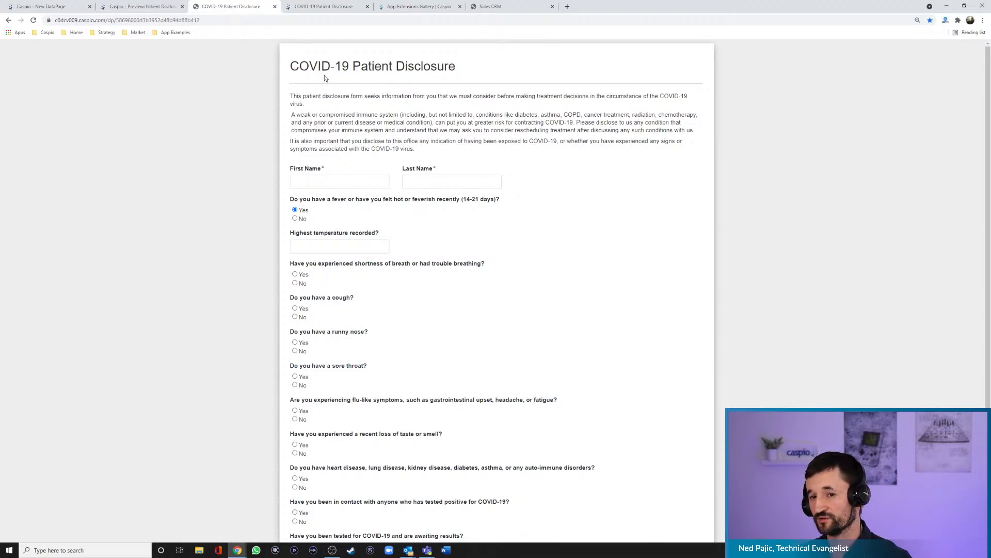
drag(290, 65, 455, 64)
key(ctrl+c)
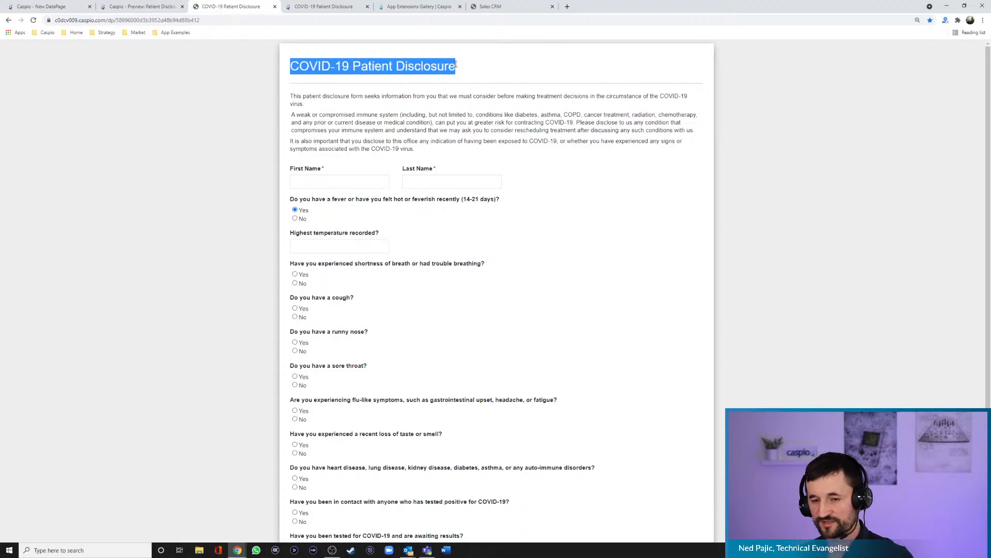
- Return to the form wizard and insert an HTML Block above the First_Name field
click(58, 8)
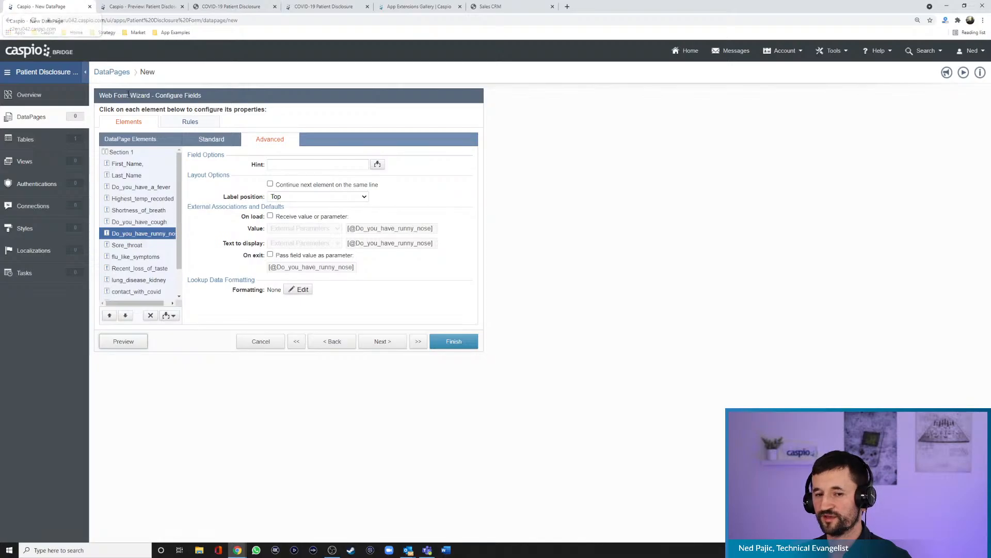
click(133, 164)
click(173, 317)
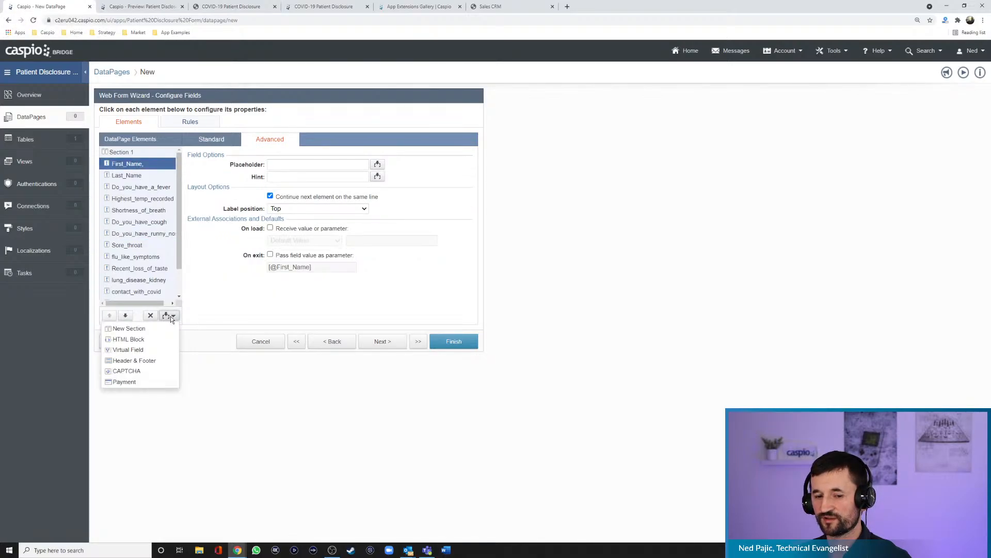
click(157, 336)
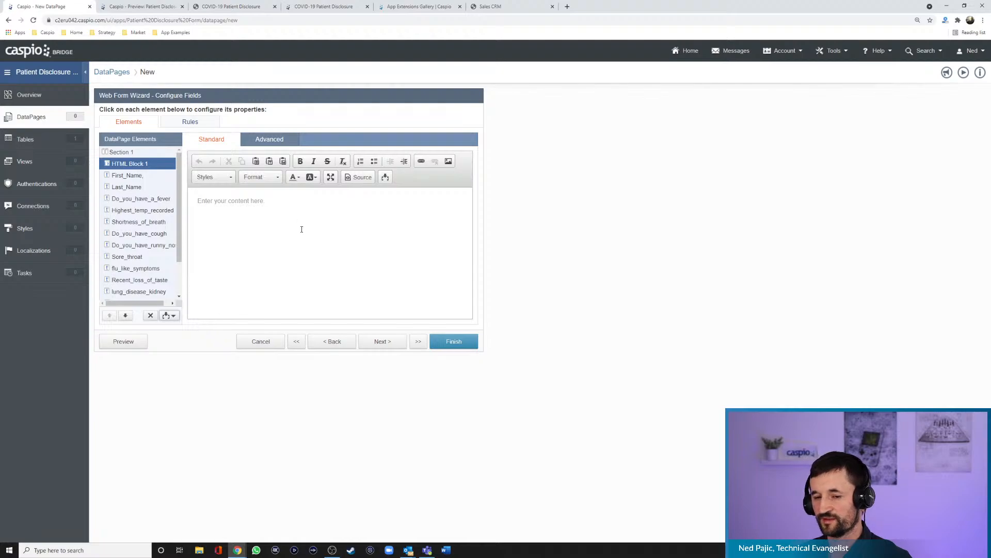
- Paste the title "COVID-19 Patient Disclosure" into the HTML block and format it as bold Heading 2
click(292, 207)
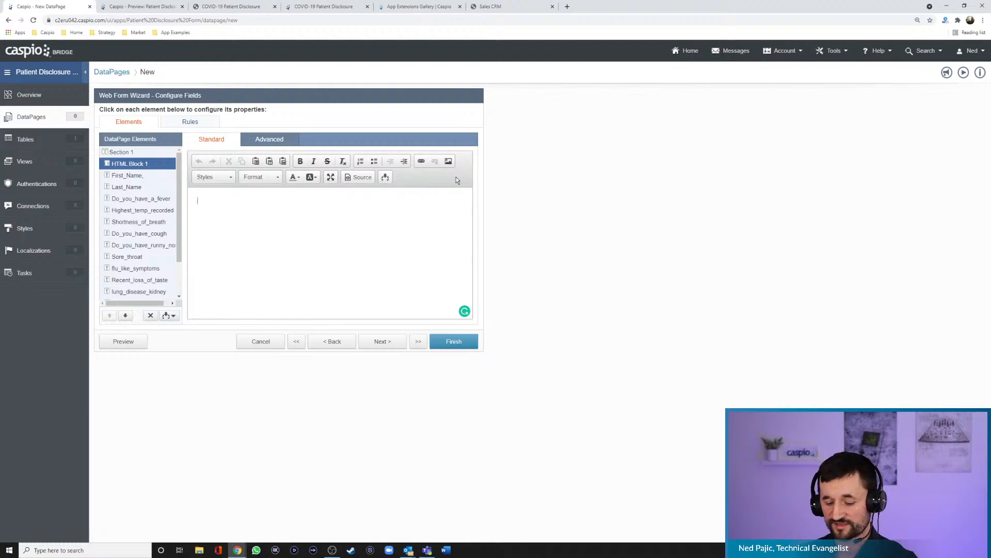
key(ctrl+v)
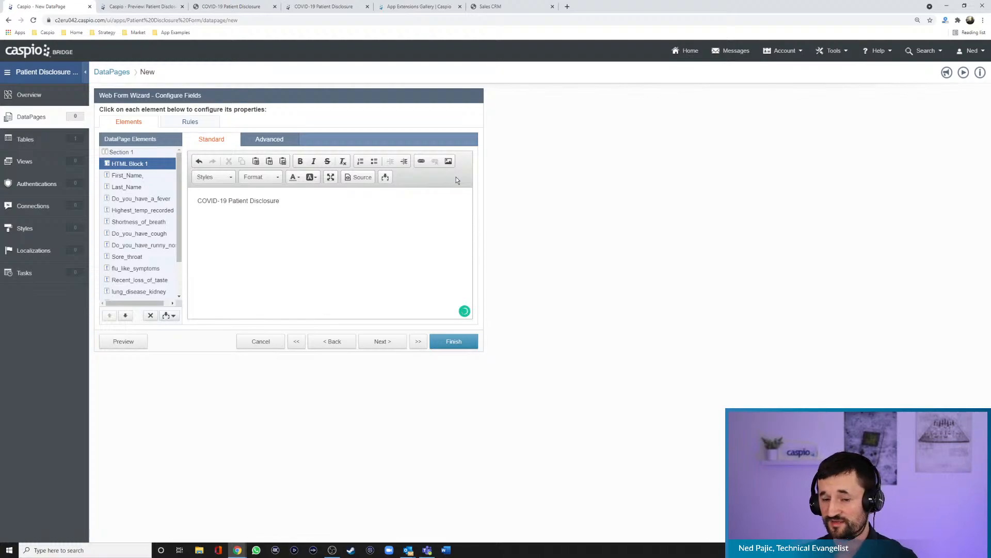
key(ctrl+a)
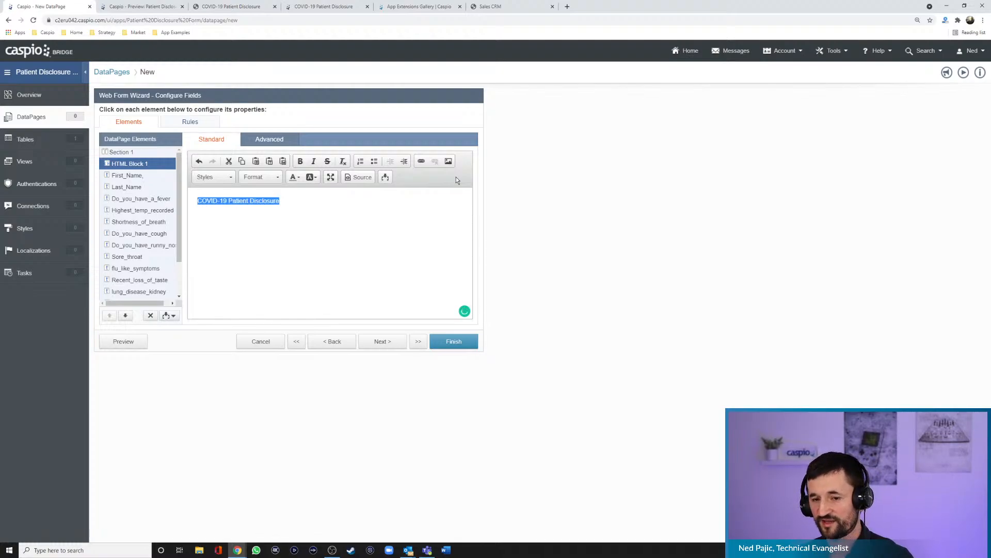
click(299, 161)
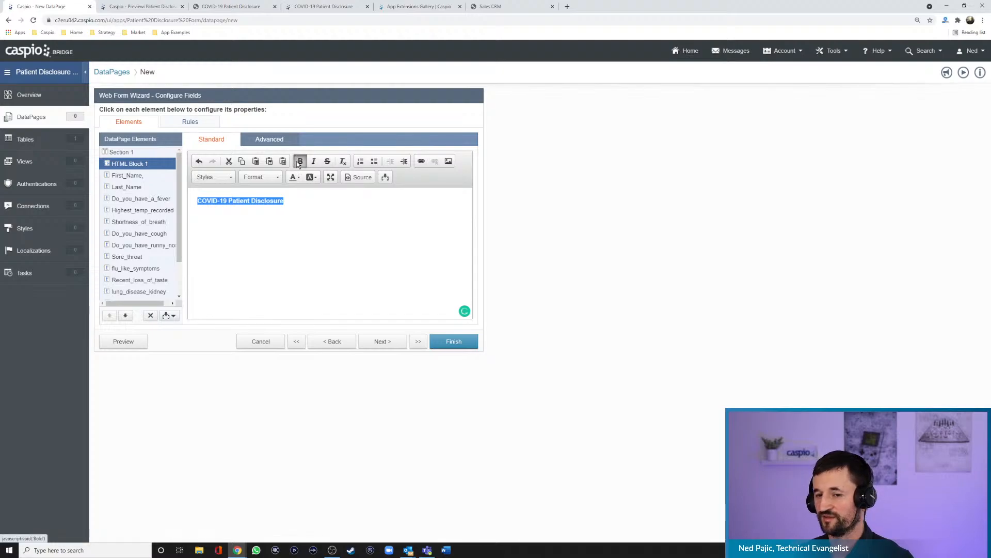
click(264, 178)
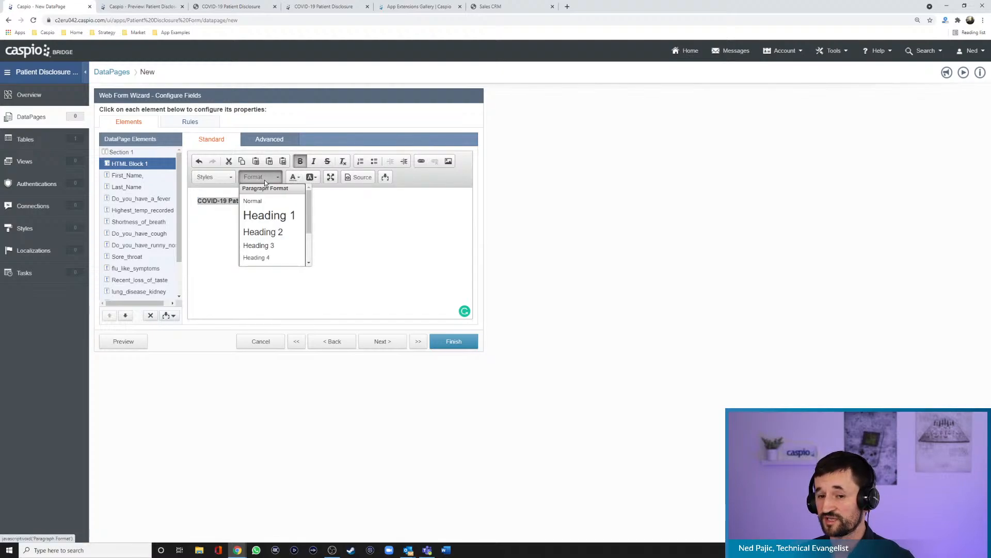
click(263, 232)
click(348, 204)
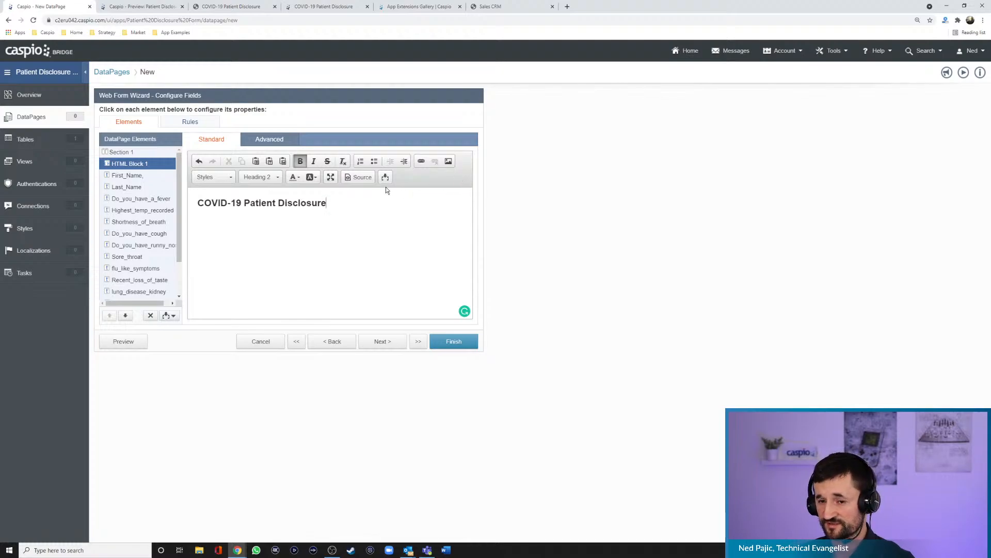
click(360, 180)
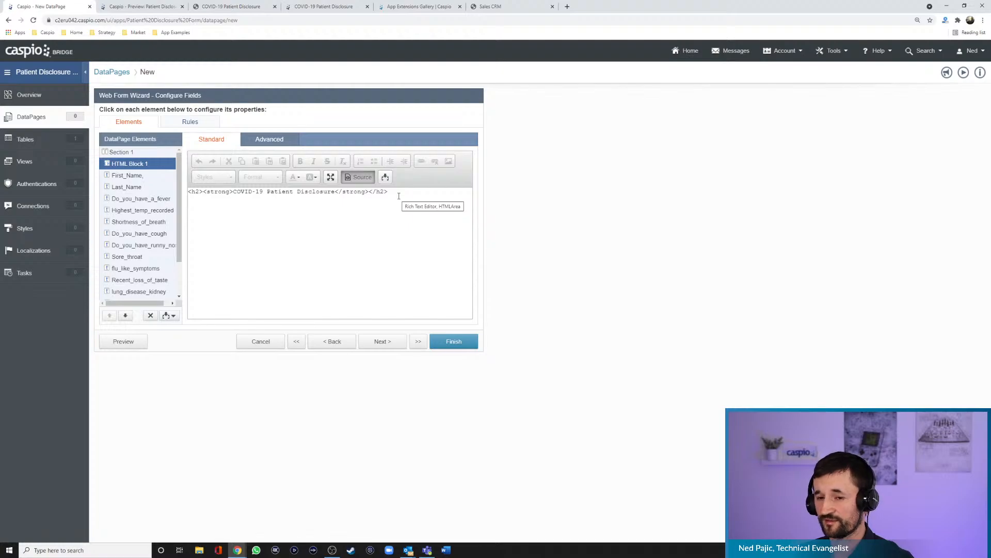
click(398, 195)
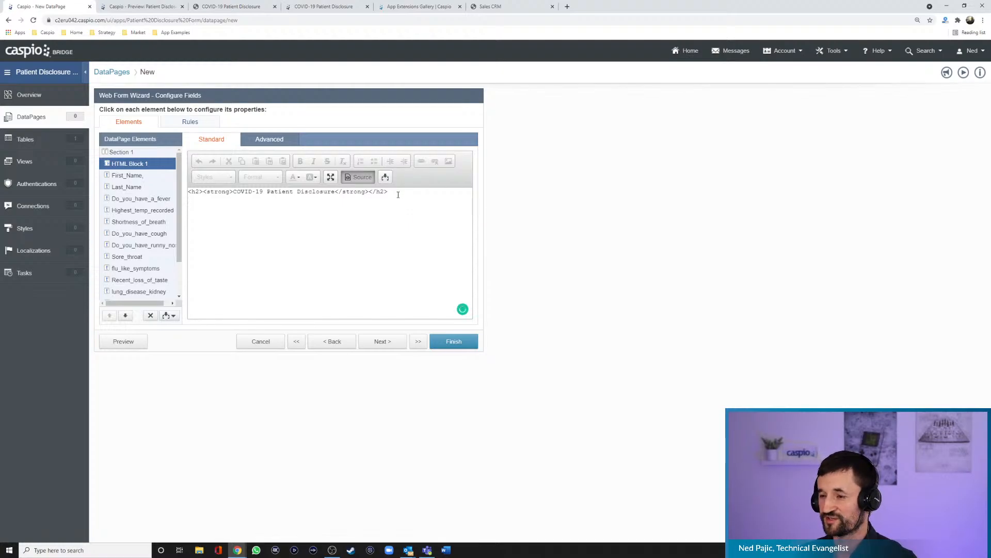
text(<di)
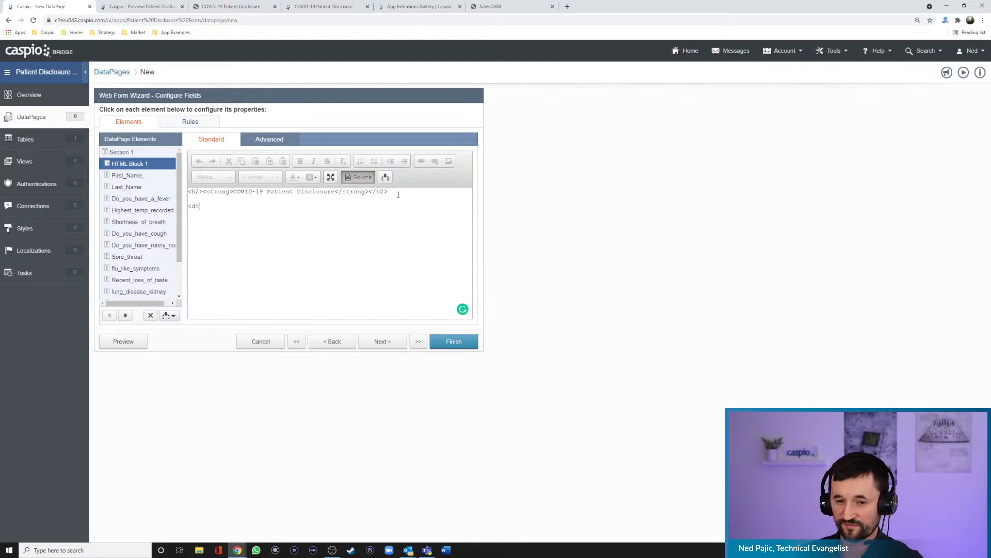
text(v style=)
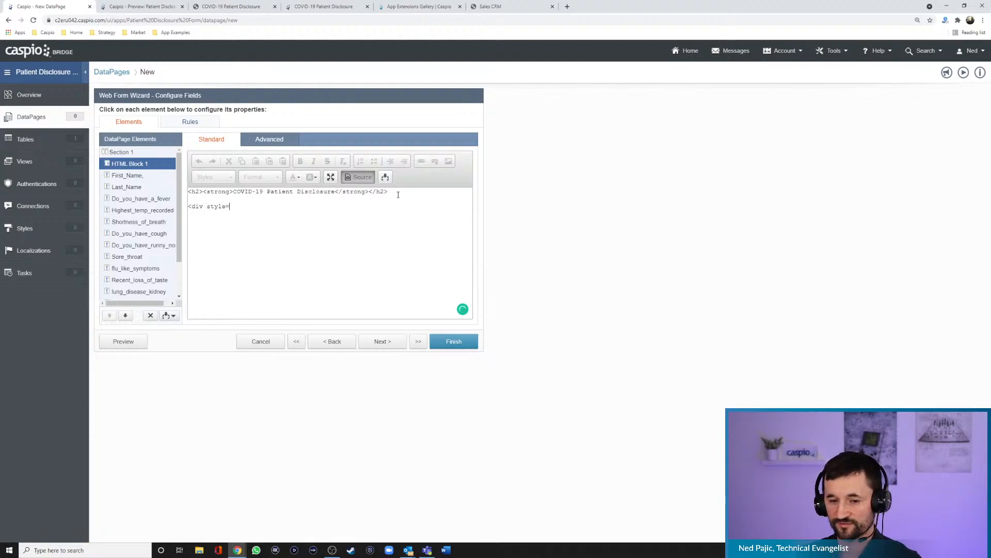
text("background:)
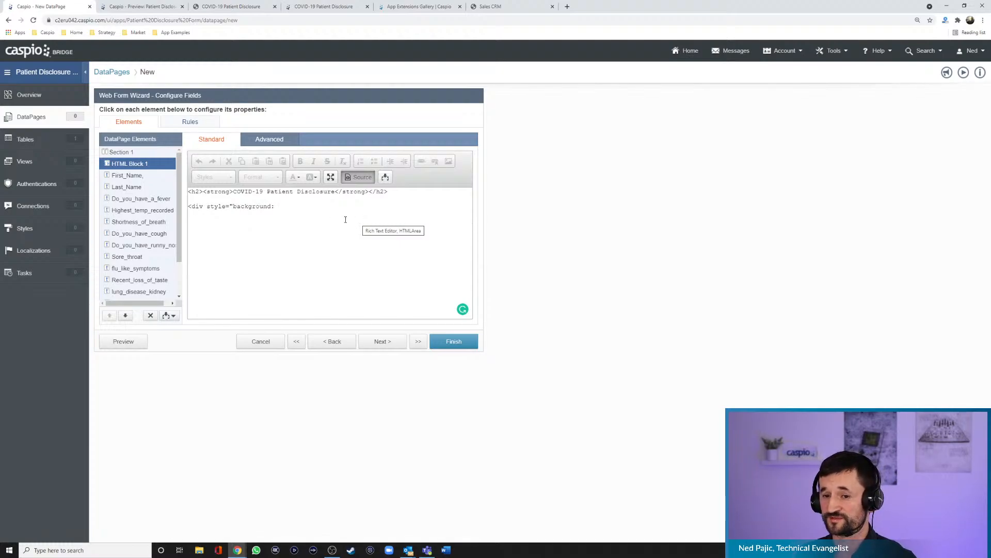
drag(279, 207, 186, 207)
key(BackSpace)
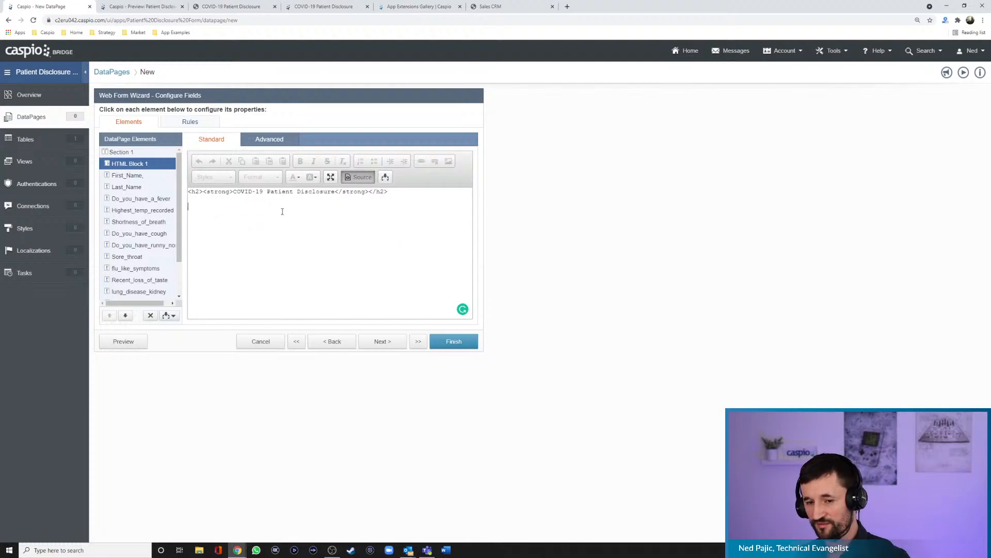
click(355, 177)
- Copy the three introductory paragraphs from the finished example into the HTML block directly below the title, without a blank line between
click(348, 203)
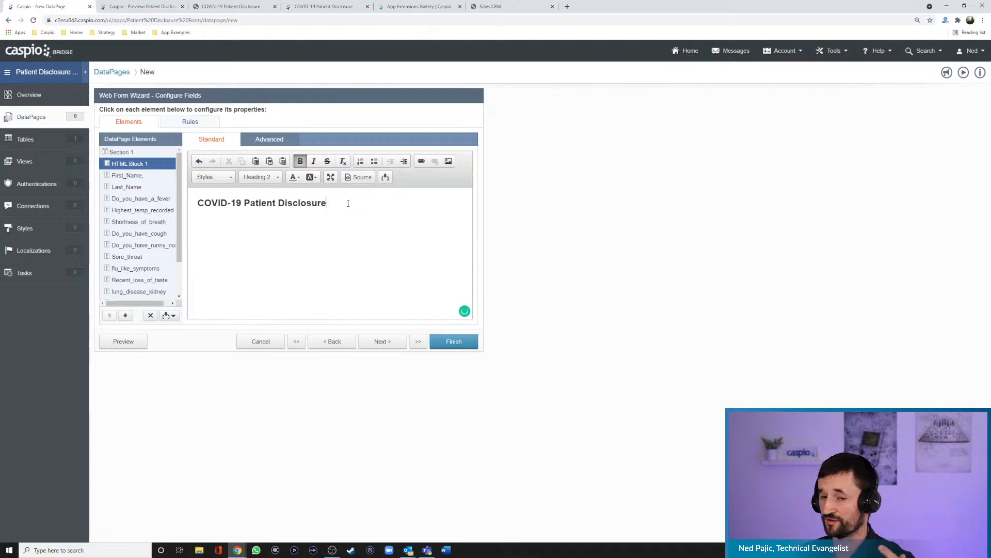
click(225, 8)
drag(416, 150, 290, 102)
key(ctrl+c)
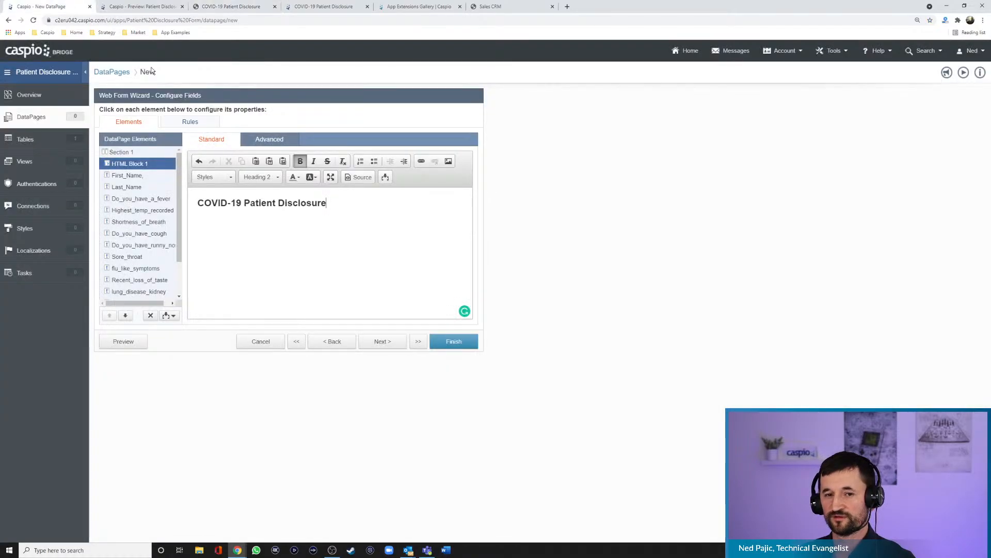
click(72, 7)
click(361, 218)
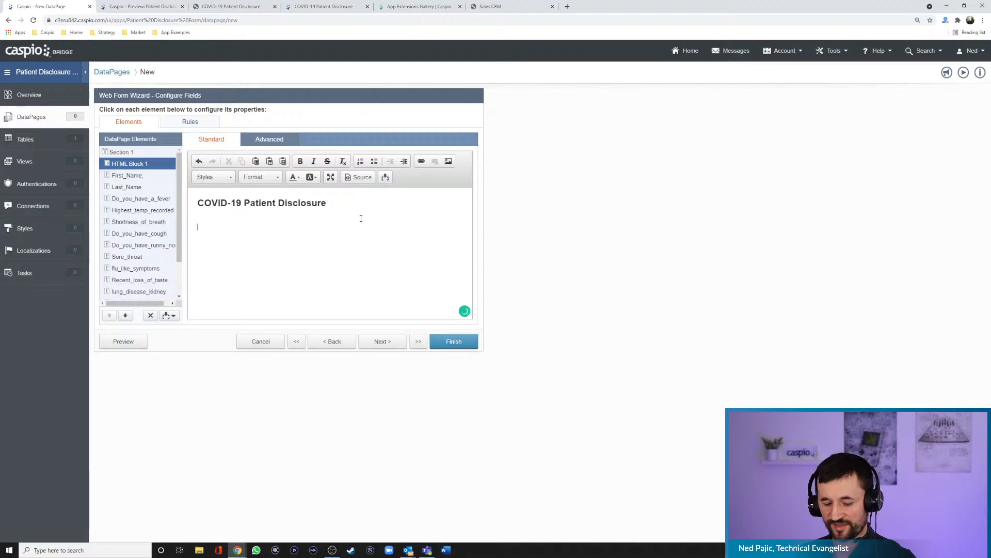
key(ctrl+v)
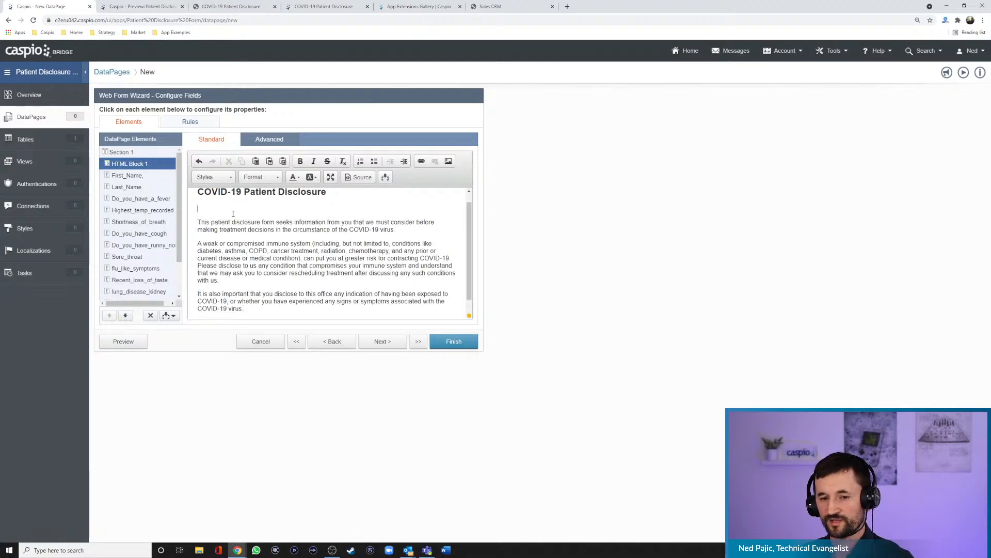
key(BackSpace)
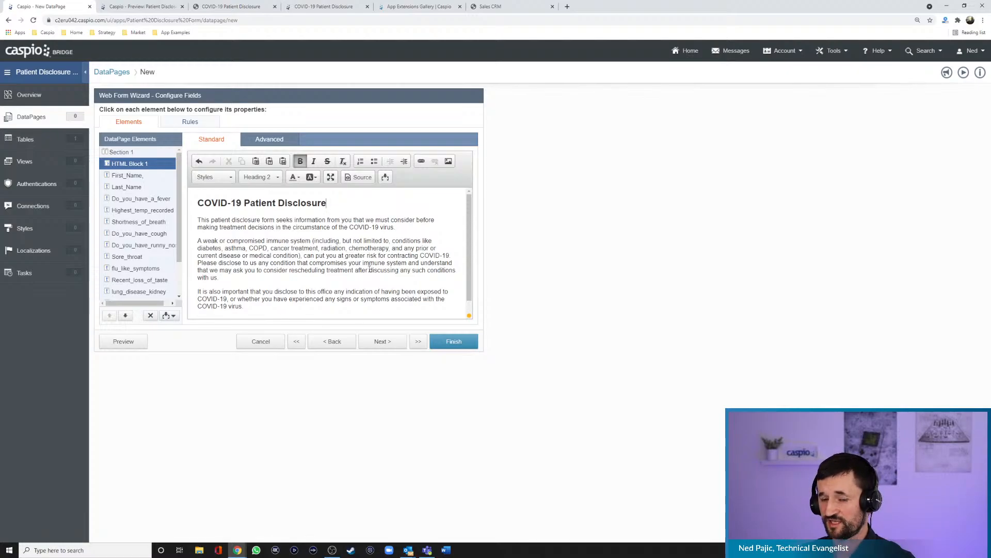
- Check the HTML block's source code and preview the form with its new header text
click(359, 177)
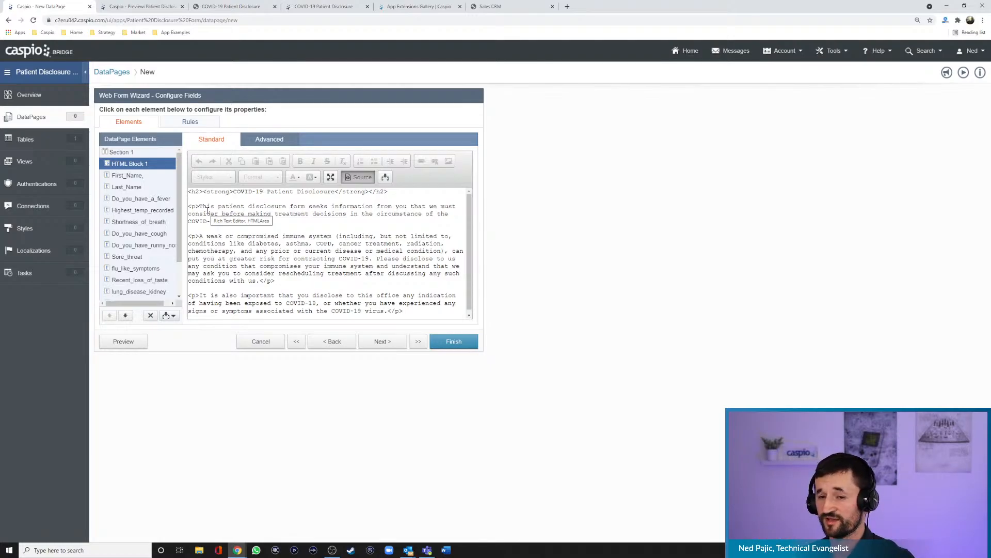
click(363, 178)
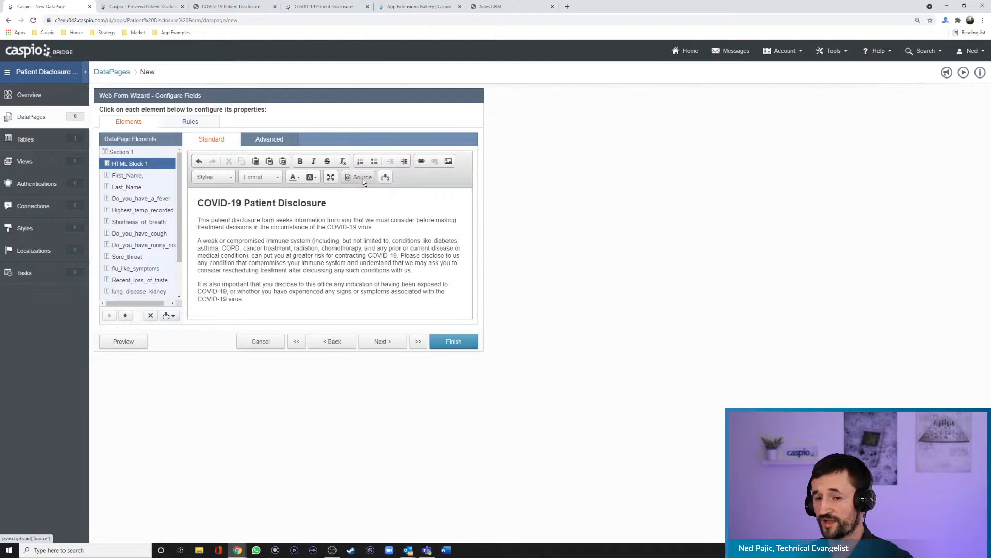
click(141, 344)
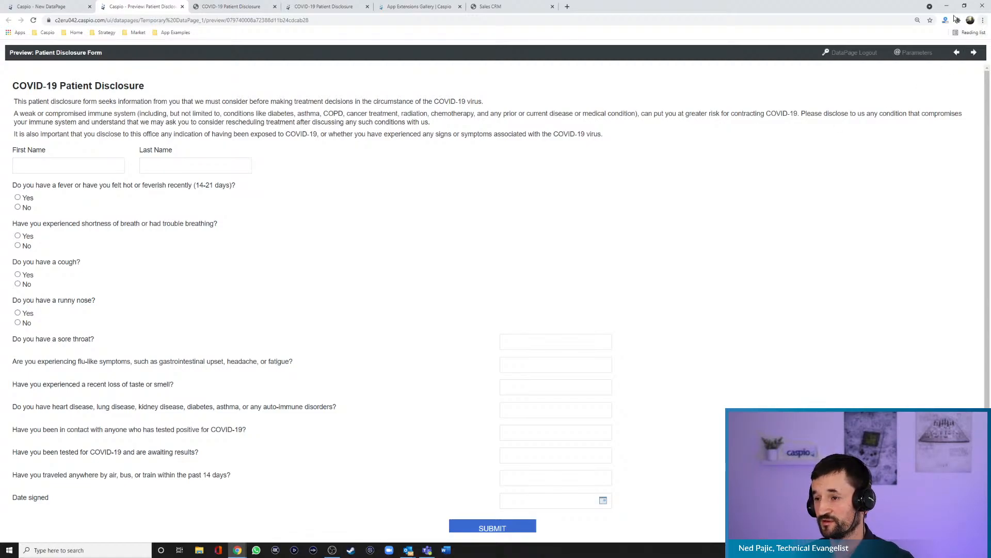
- Resize the preview window to several narrower widths to check the form's responsive layout, and restore it to full size
drag(899, 7, 765, 33)
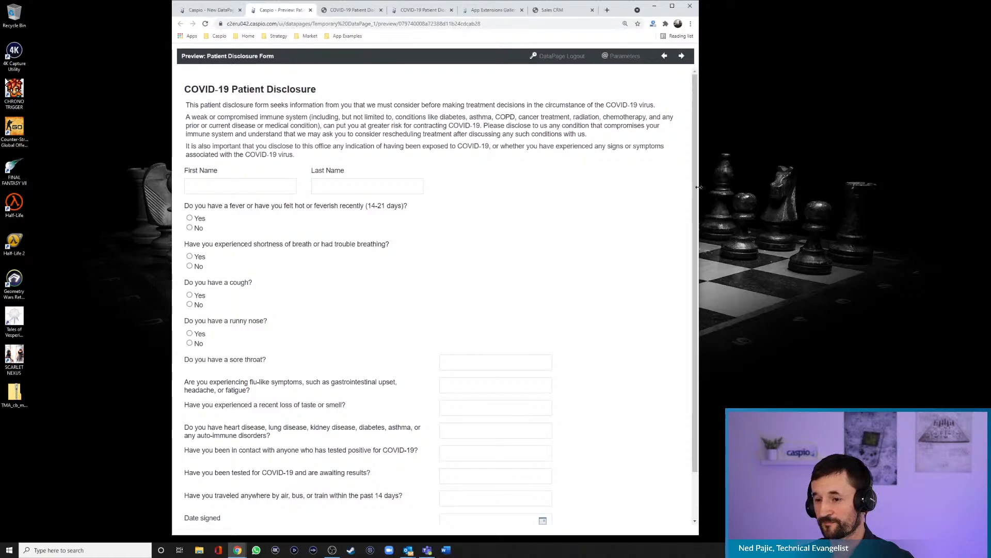
drag(699, 182, 603, 178)
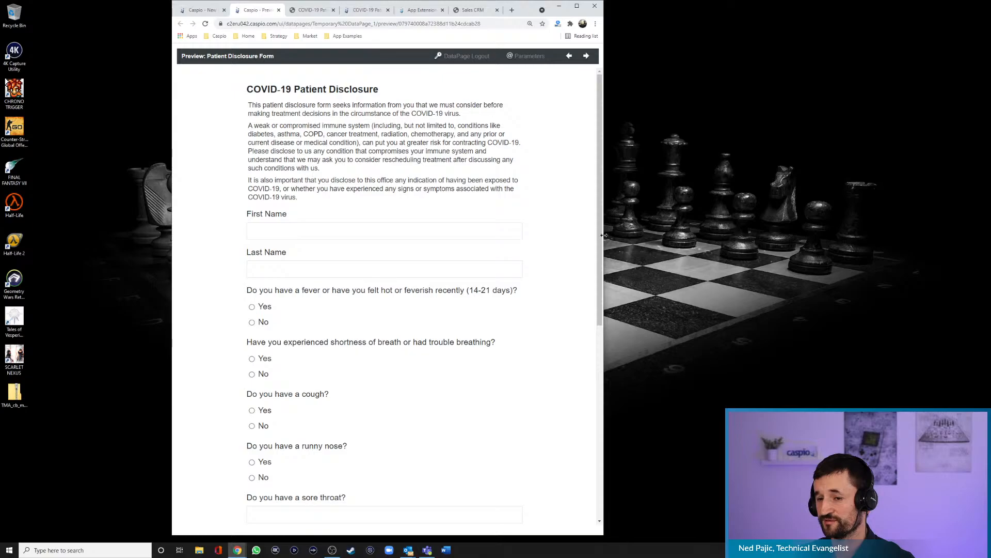
drag(604, 236, 683, 233)
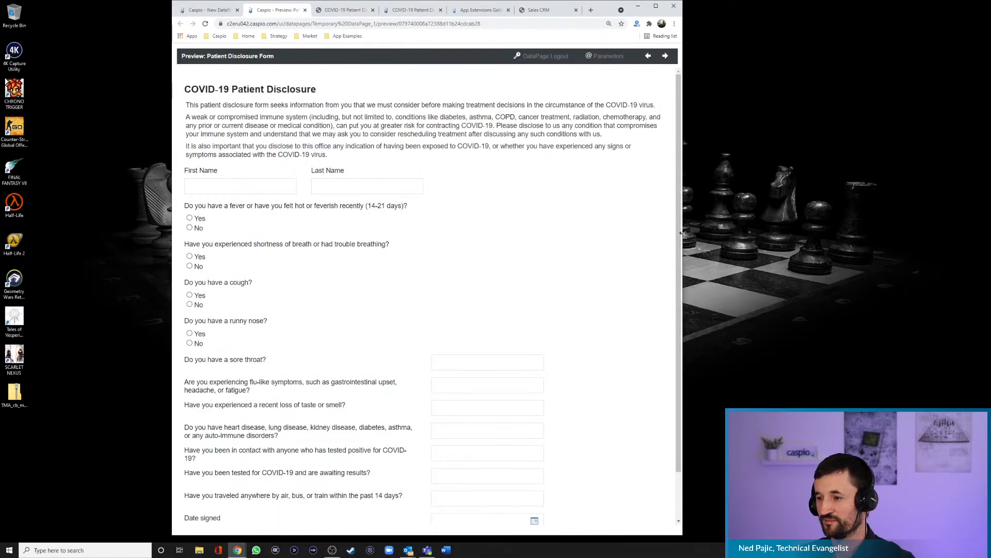
drag(683, 233, 399, 217)
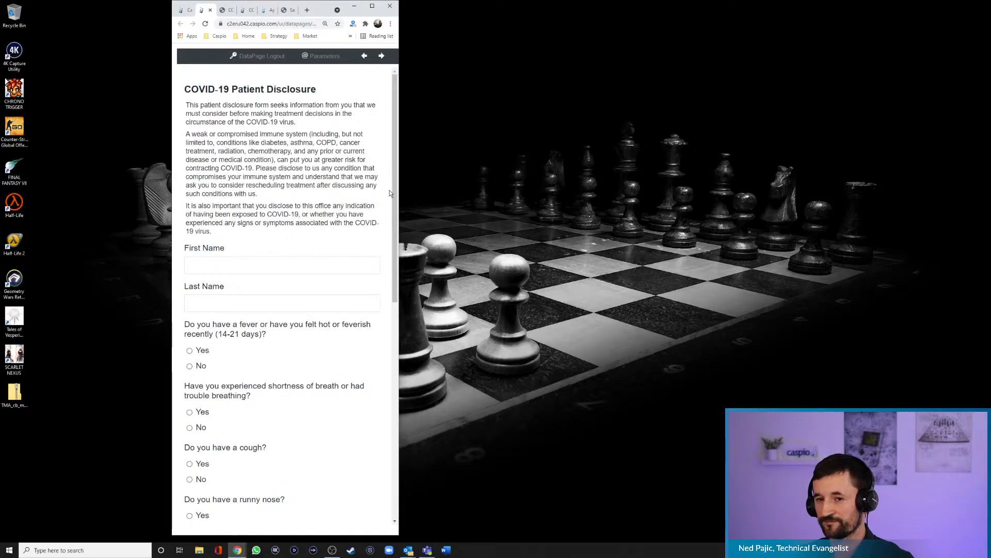
double_click(322, 10)
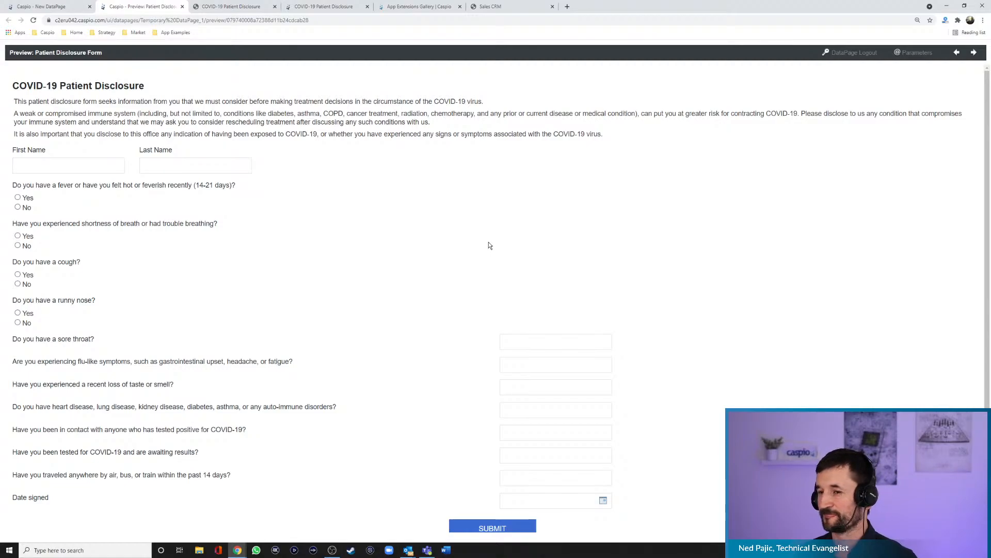
- Review the rest of the previewed form and compare it with the finished example down to the Date signed field
scroll(400, 187, down, 1)
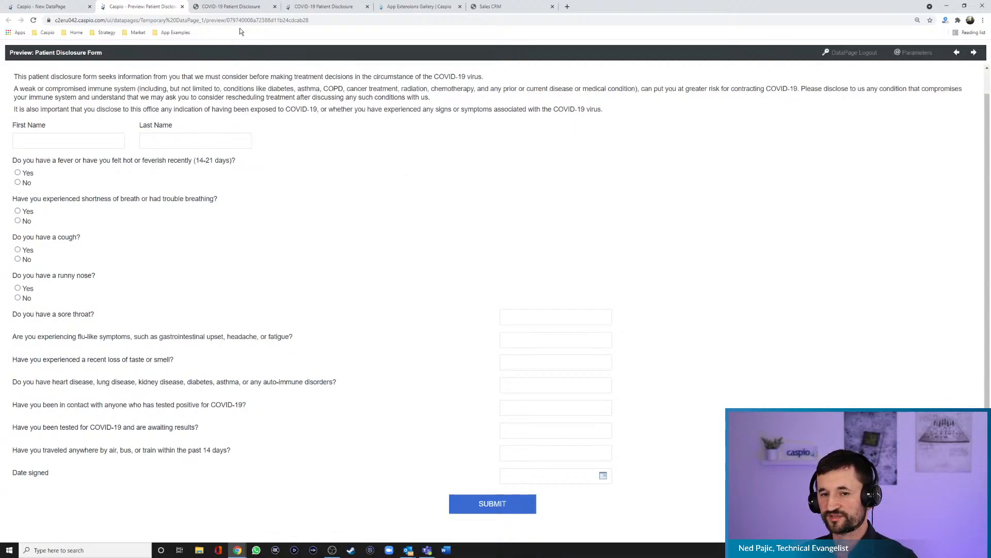
click(232, 7)
click(420, 91)
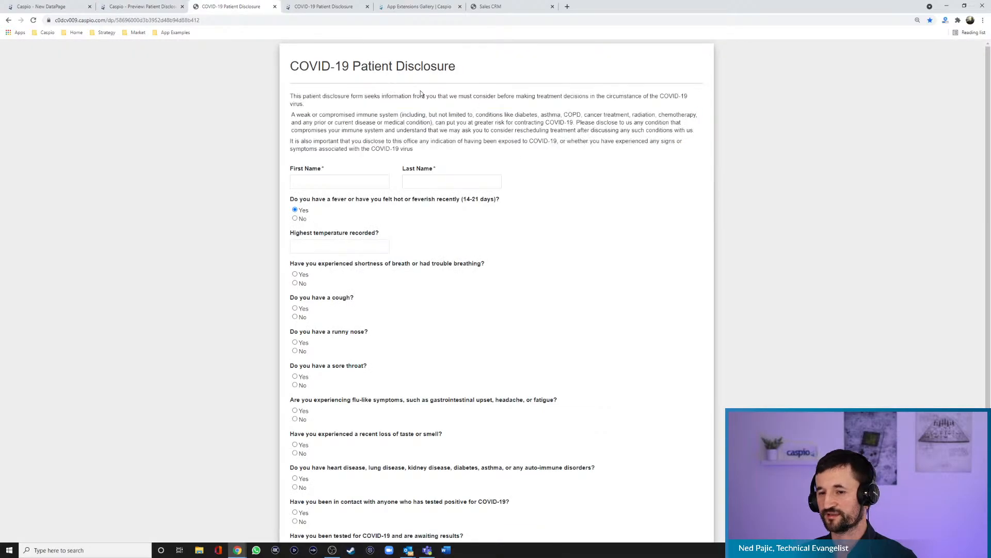
scroll(581, 188, down, 3)
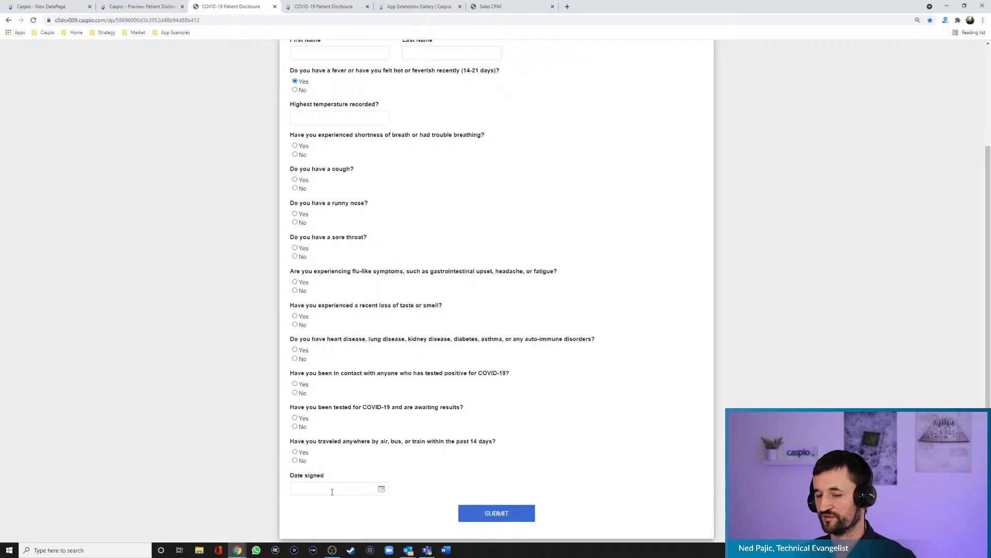
scroll(622, 353, up, 3)
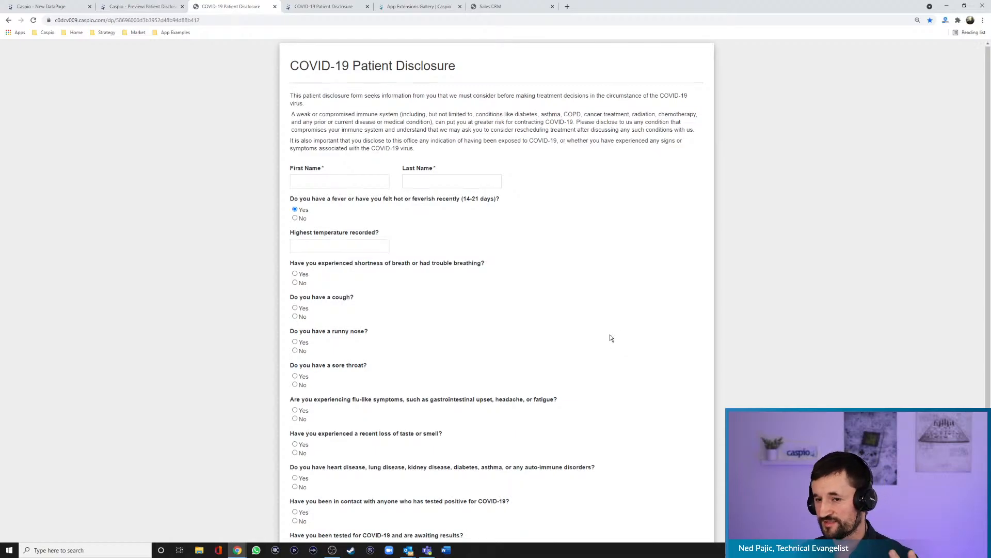
- Check the end of the finished example, then draw a test signature in the Signature field of the signature-enabled Patient Disclosure form
scroll(610, 336, down, 3)
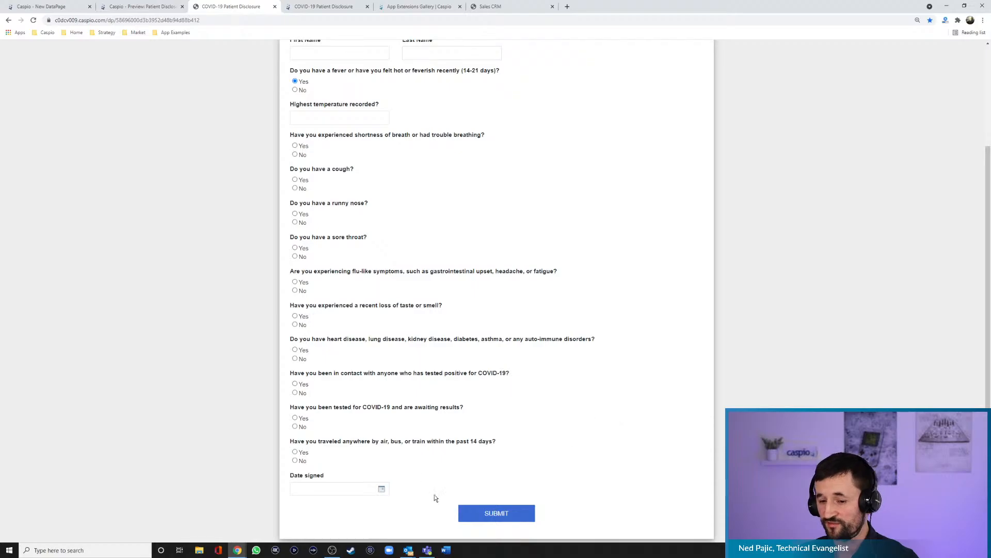
key(ctrl+Tab)
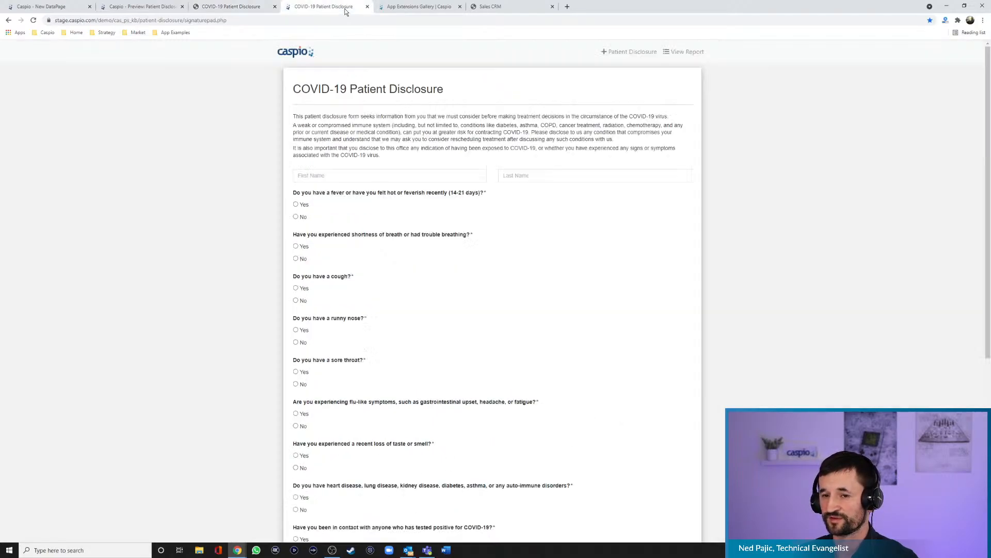
scroll(605, 227, down, 5)
scroll(608, 231, down, 1)
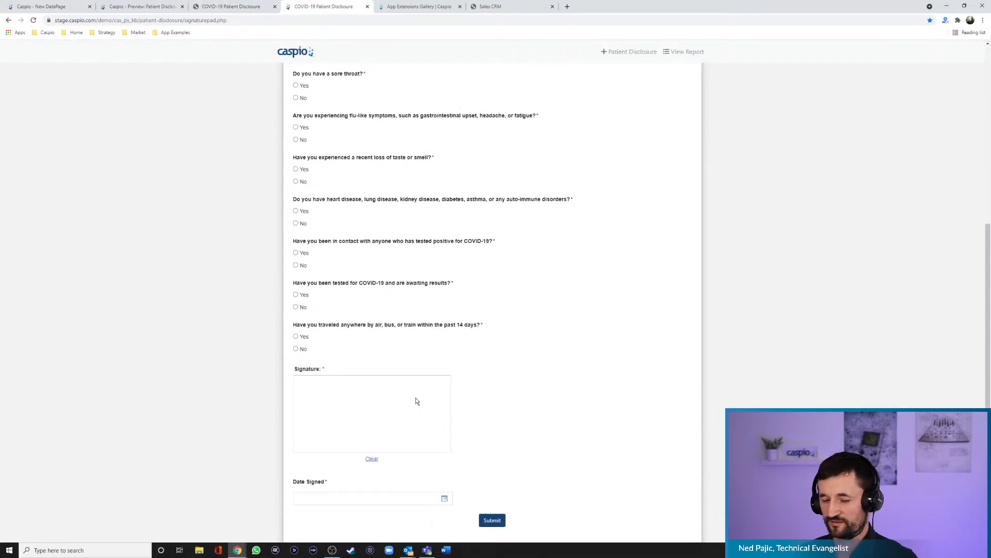
mouse_move(311, 403)
mouse_down()
mouse_move(319, 435)
mouse_move(325, 415)
mouse_move(397, 428)
mouse_up()
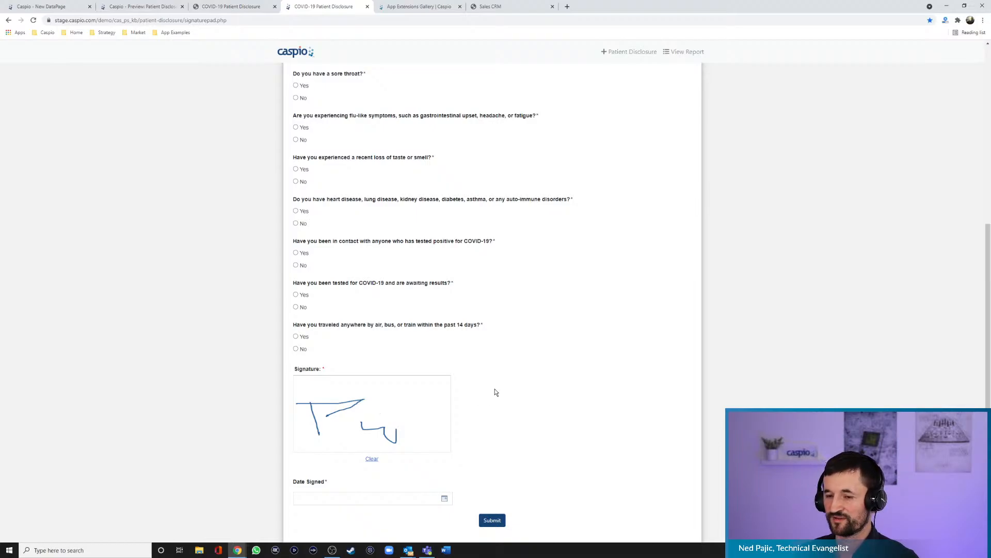
scroll(495, 392, up, 6)
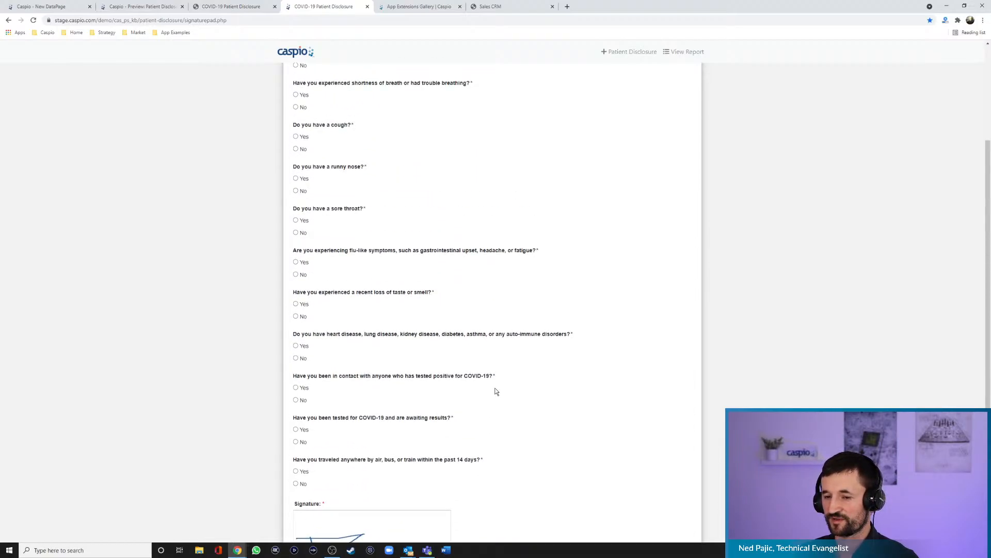
- Open the disclosure report and view the first patient's submitted record down to the captured signature
click(686, 52)
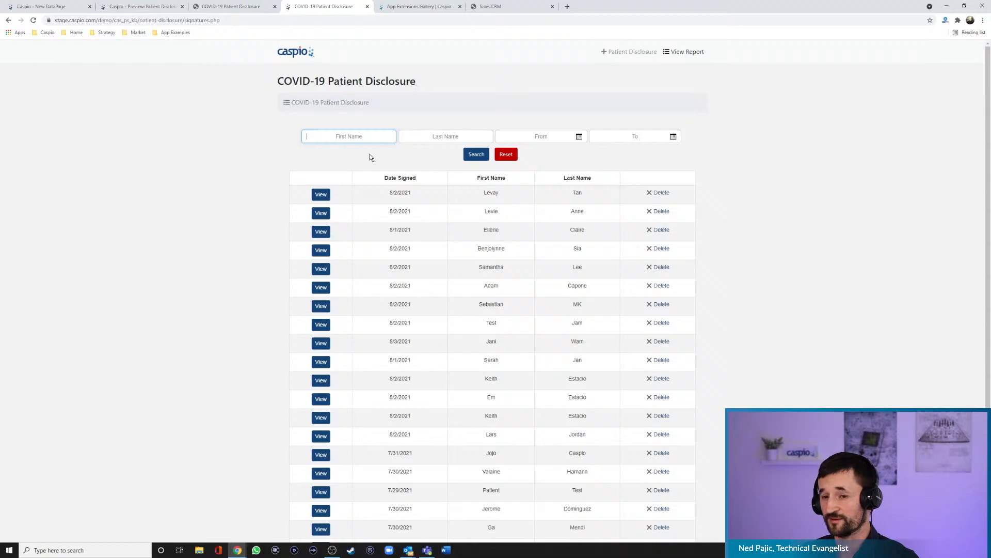
click(321, 199)
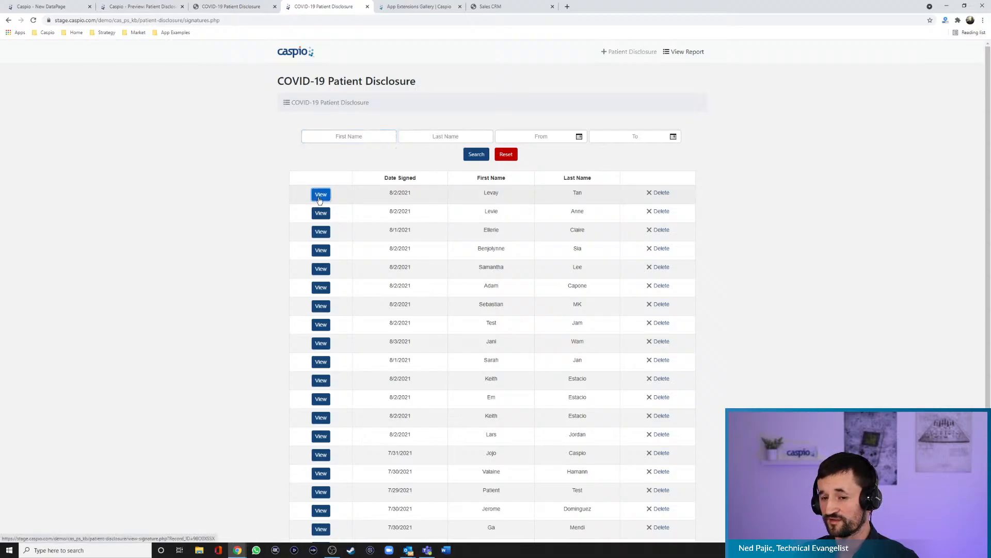
scroll(555, 247, down, 2)
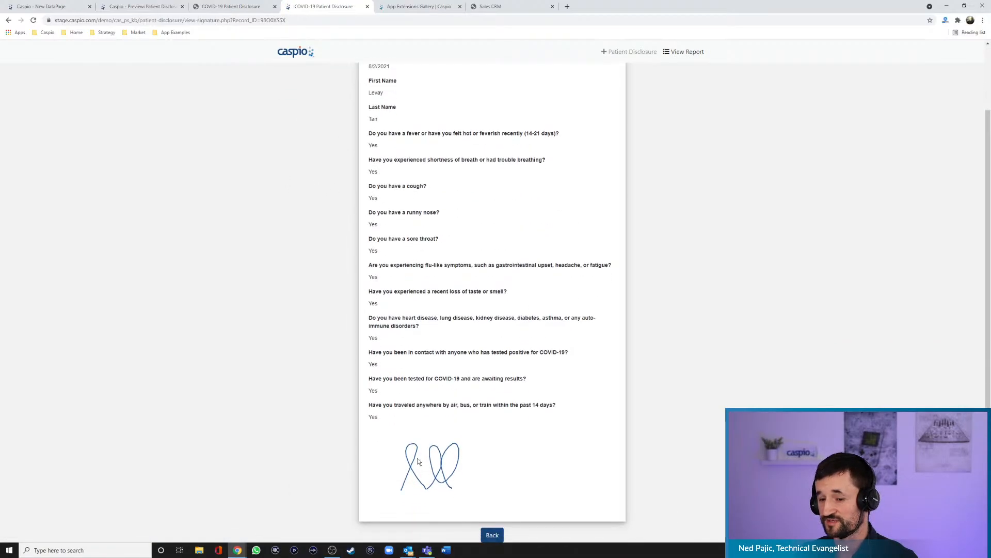
scroll(454, 268, up, 2)
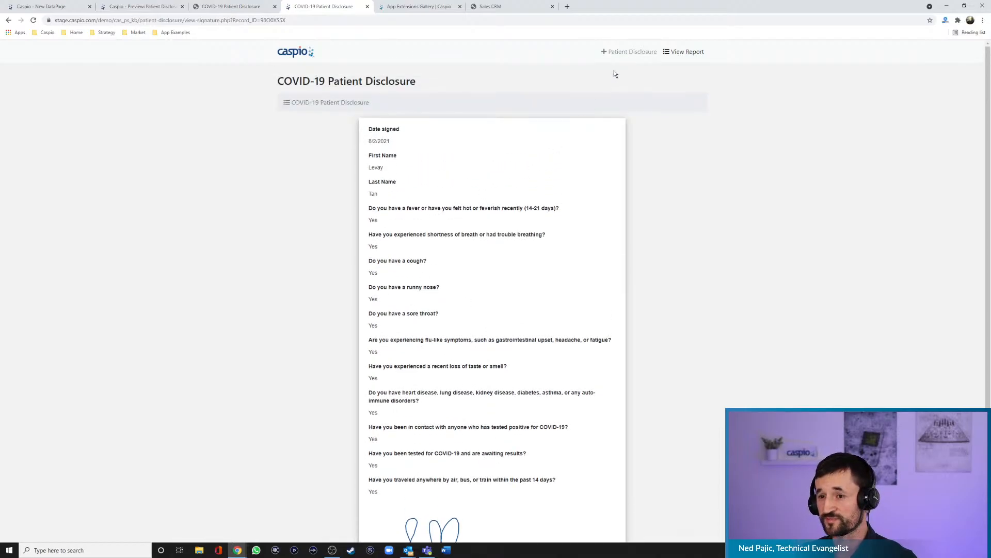
- Return to the blank Patient Disclosure form and review its questions down to the Signature and Date Signed fields
click(648, 53)
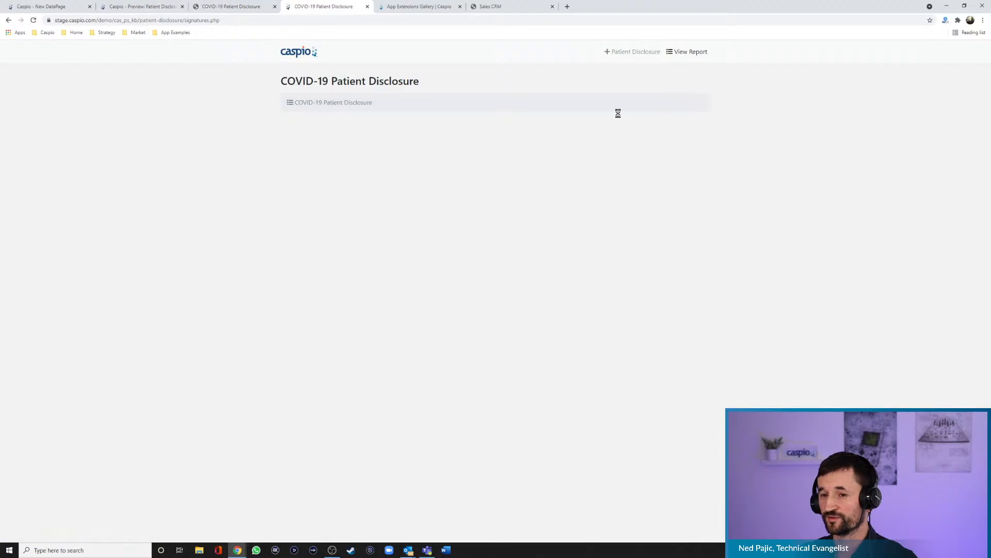
click(631, 53)
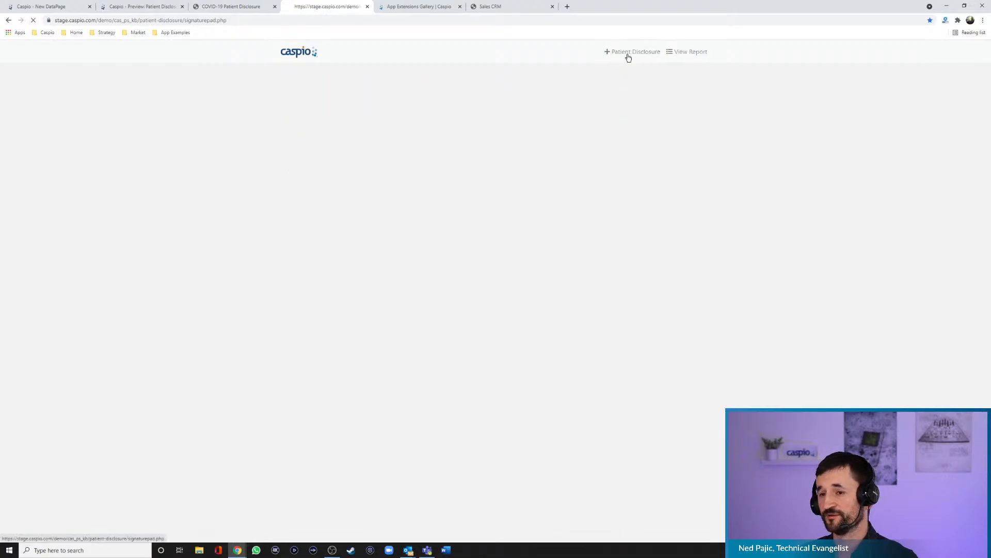
scroll(573, 286, down, 5)
scroll(576, 288, down, 1)
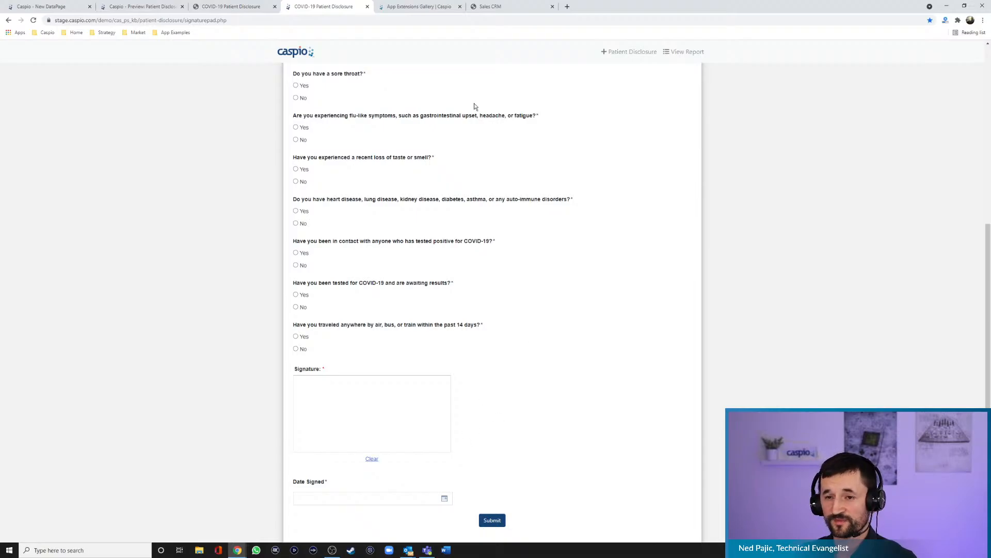
- Browse the App Extensions Gallery's UI Controls, including Signature Form Field, and show the Integrations category
click(413, 10)
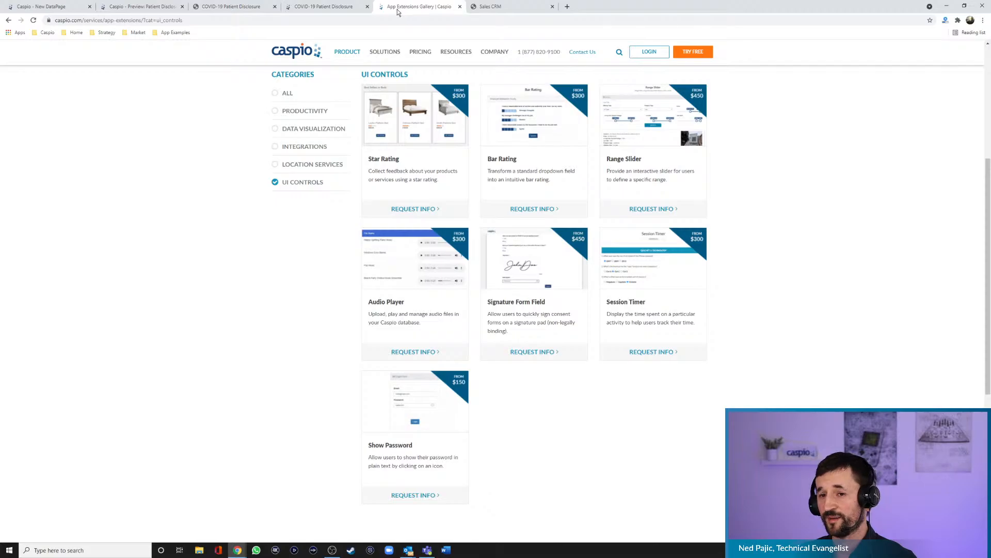
scroll(232, 182, up, 5)
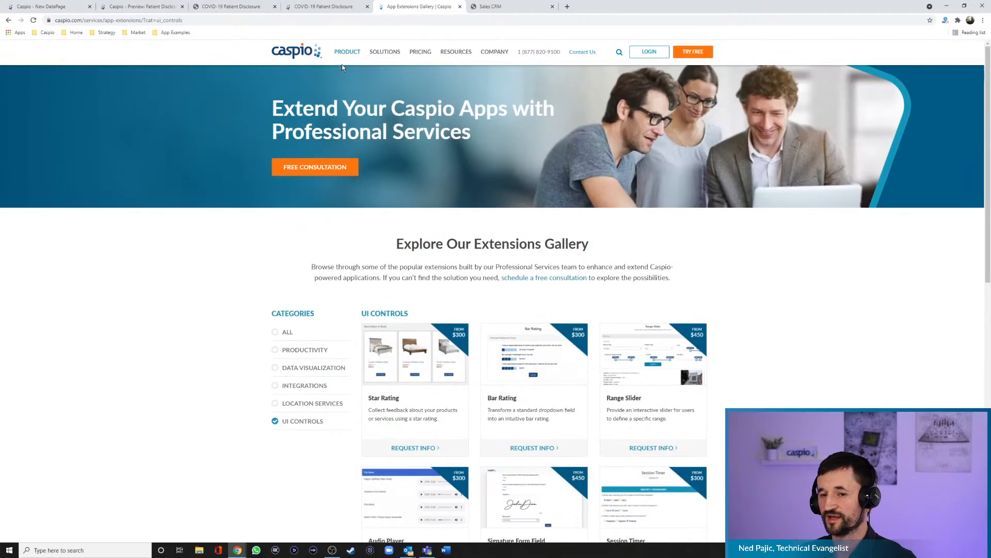
mouse_move(345, 58)
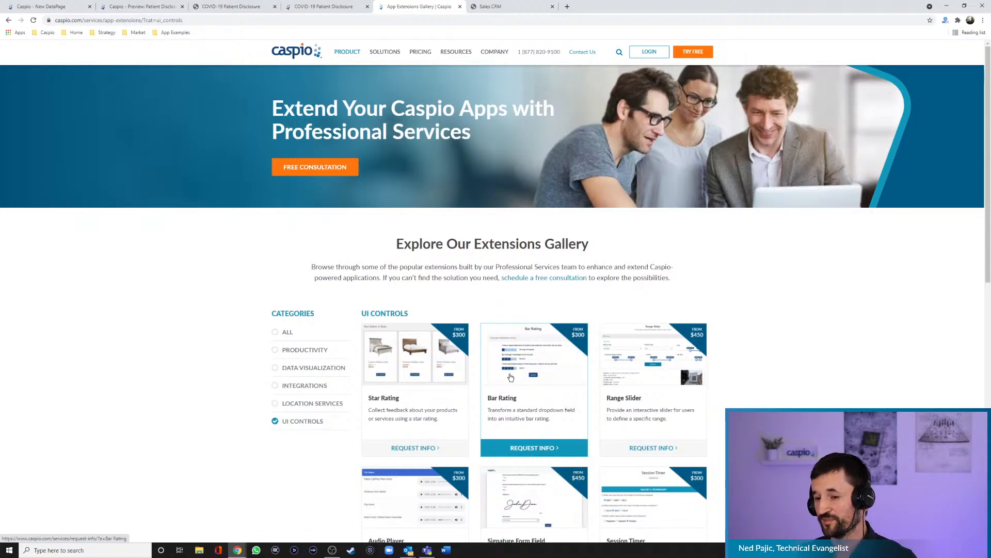
click(308, 422)
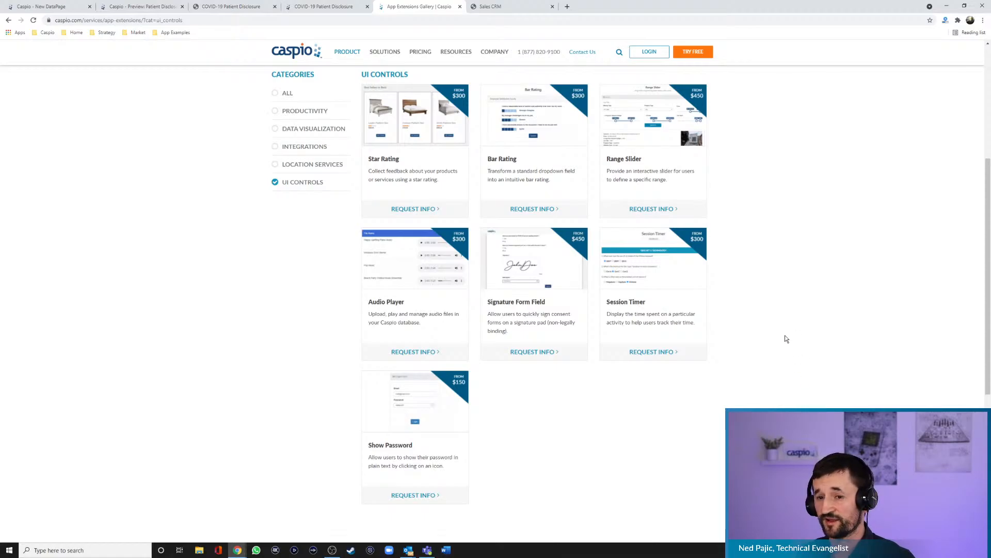
scroll(783, 333, up, 6)
scroll(784, 333, down, 5)
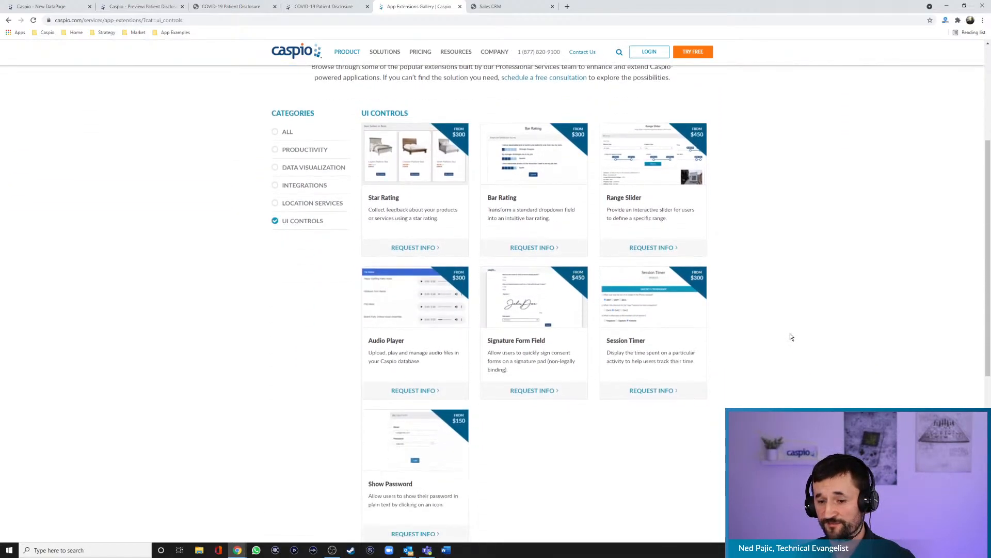
scroll(806, 324, down, 2)
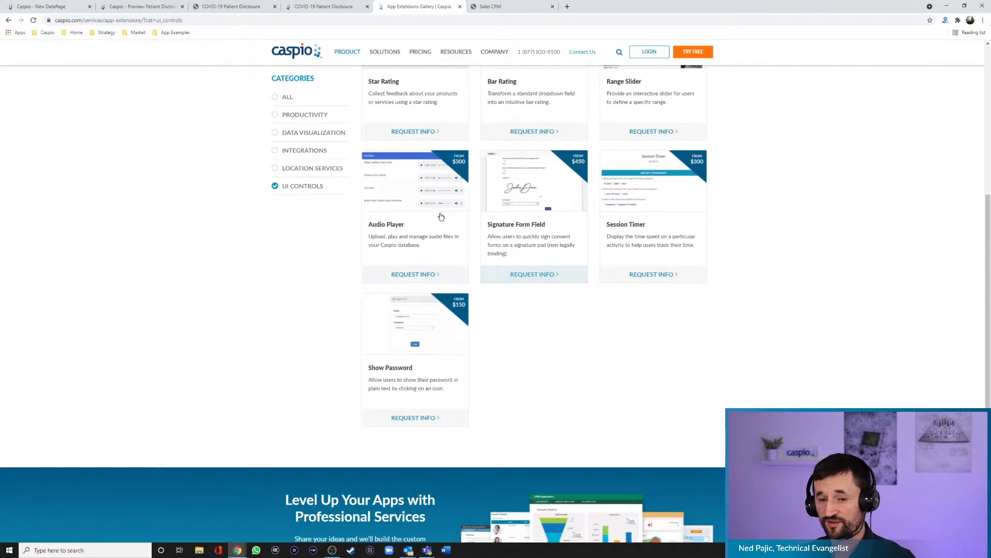
click(295, 150)
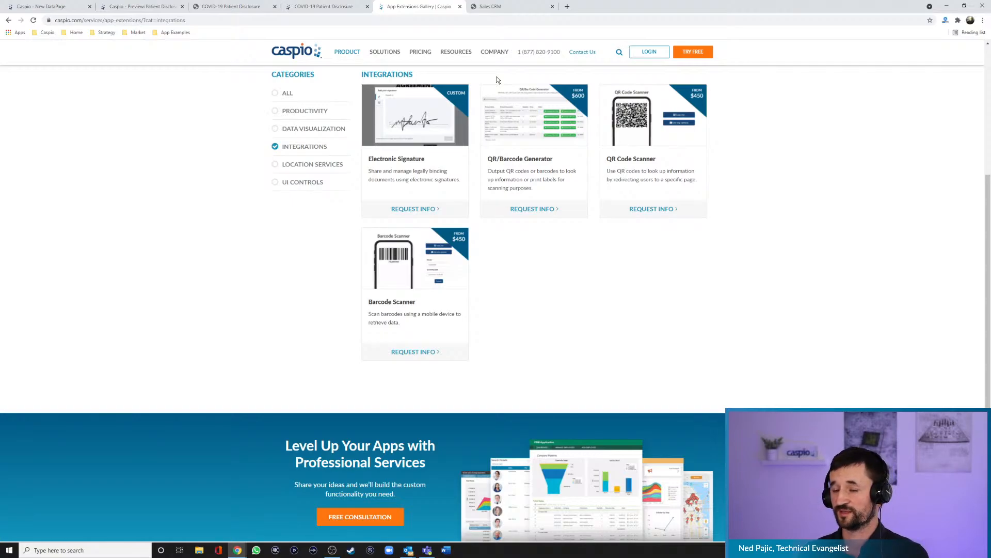
- From the Sales CRM page, view the bookmarked Patient Registration Form and Multi-page Form app examples
click(516, 8)
click(173, 32)
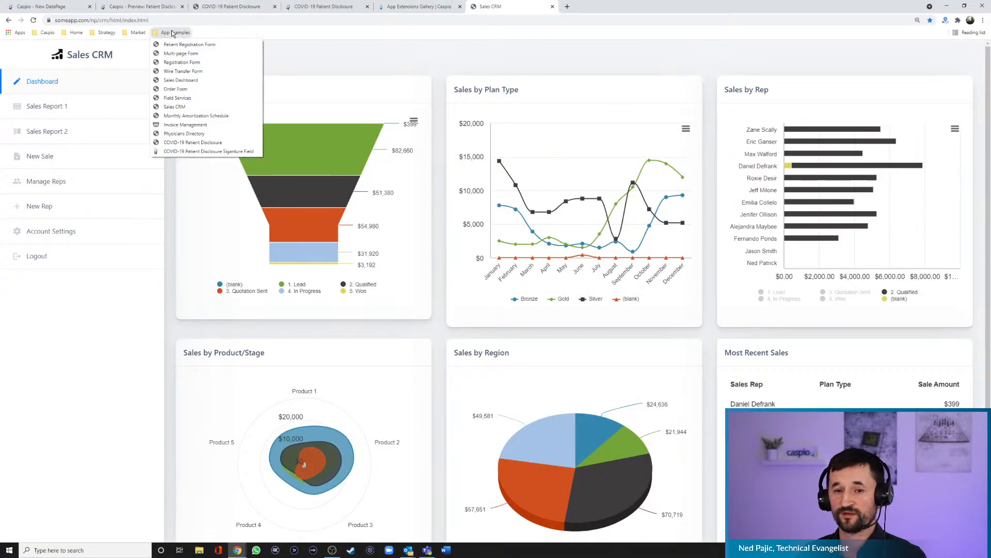
click(178, 45)
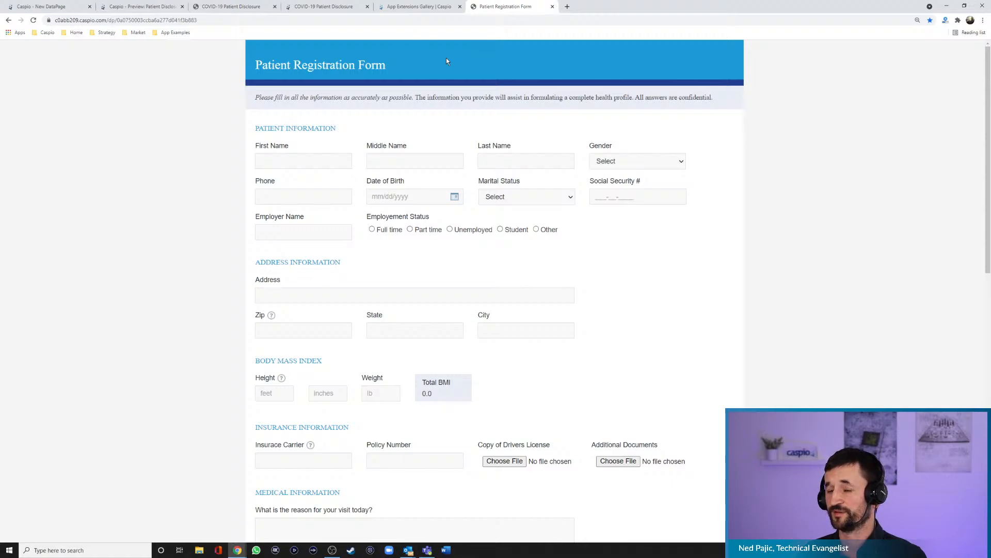
click(165, 33)
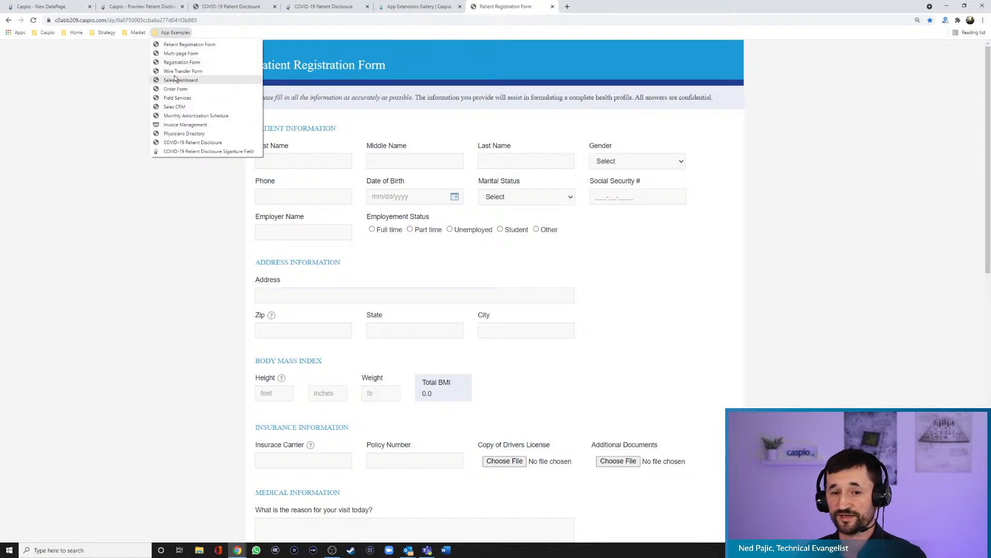
click(180, 54)
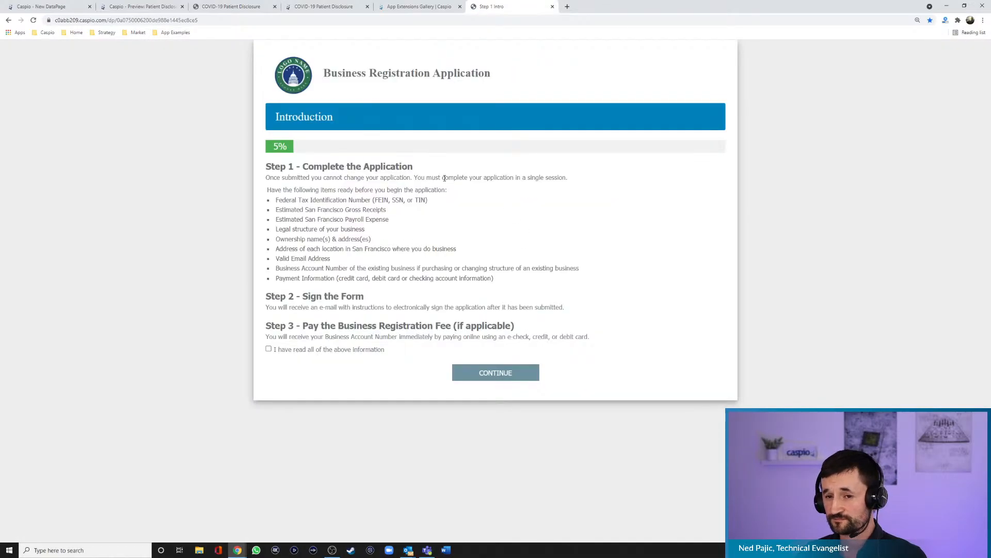